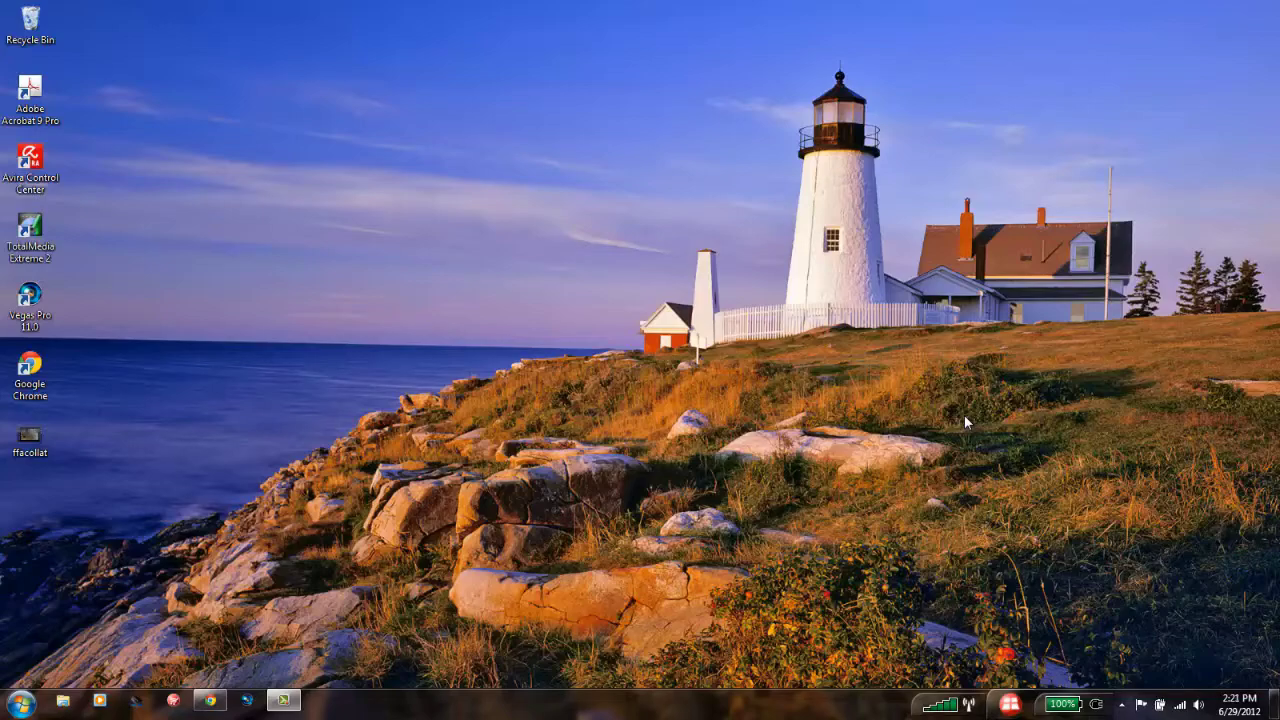
Select the ffacollat video icon on the desktop, then bring the Chrome browser back up.
{"action": "left_click_drag", "start_coordinate": [102, 482], "coordinate": [2, 424]}
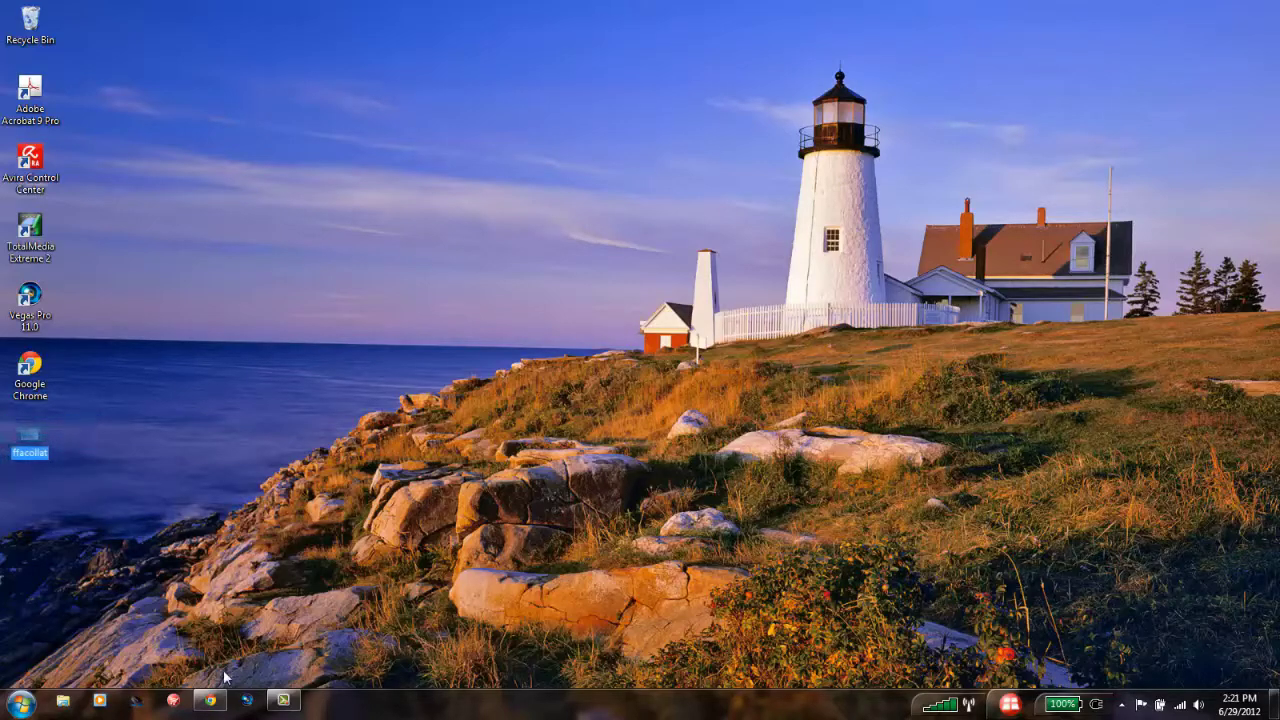
{"action": "left_click", "coordinate": [210, 700]}
{"action": "left_click", "coordinate": [970, 100]}
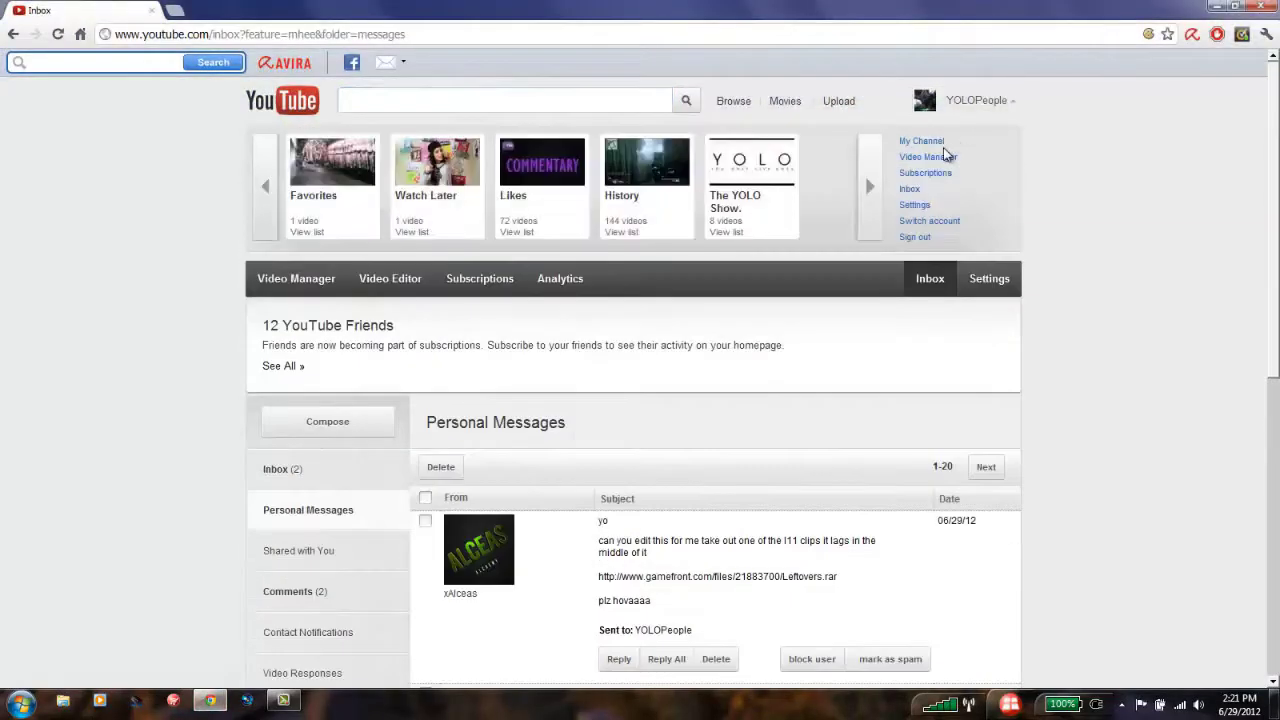
{"action": "left_click", "coordinate": [921, 142]}
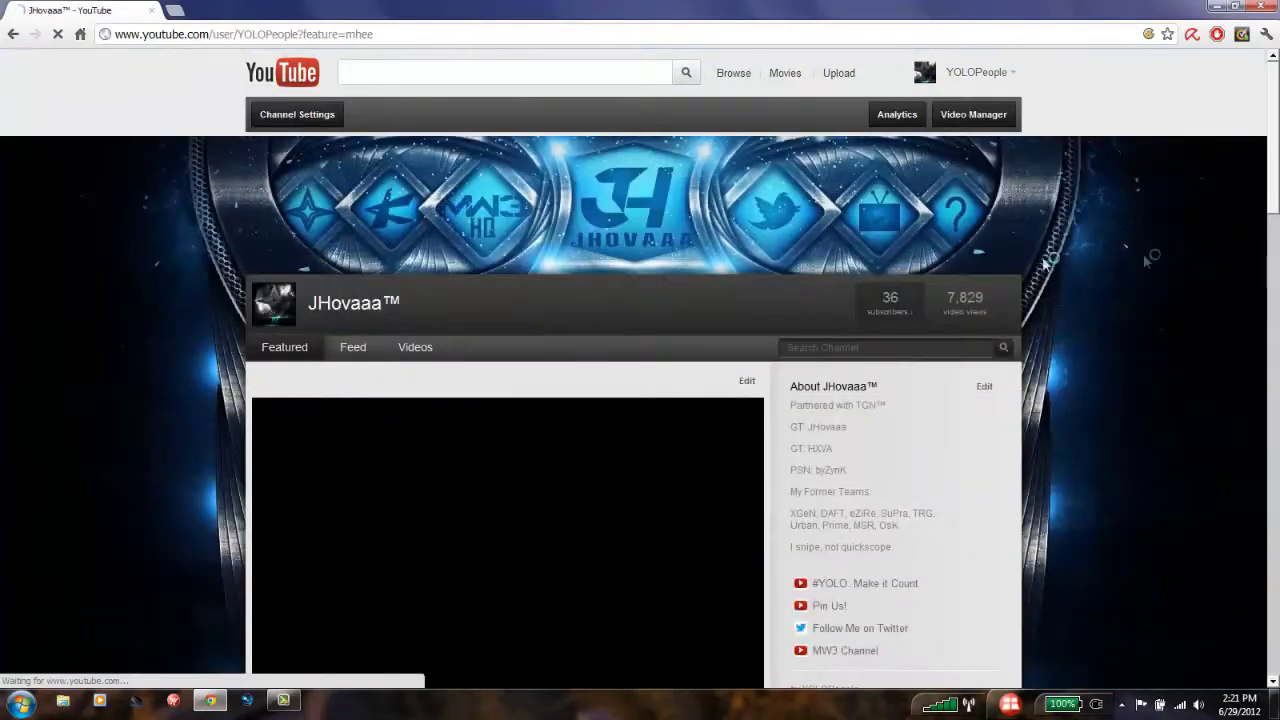
{"action": "scroll", "coordinate": [640, 400], "scroll_direction": "down", "scroll_amount": 3}
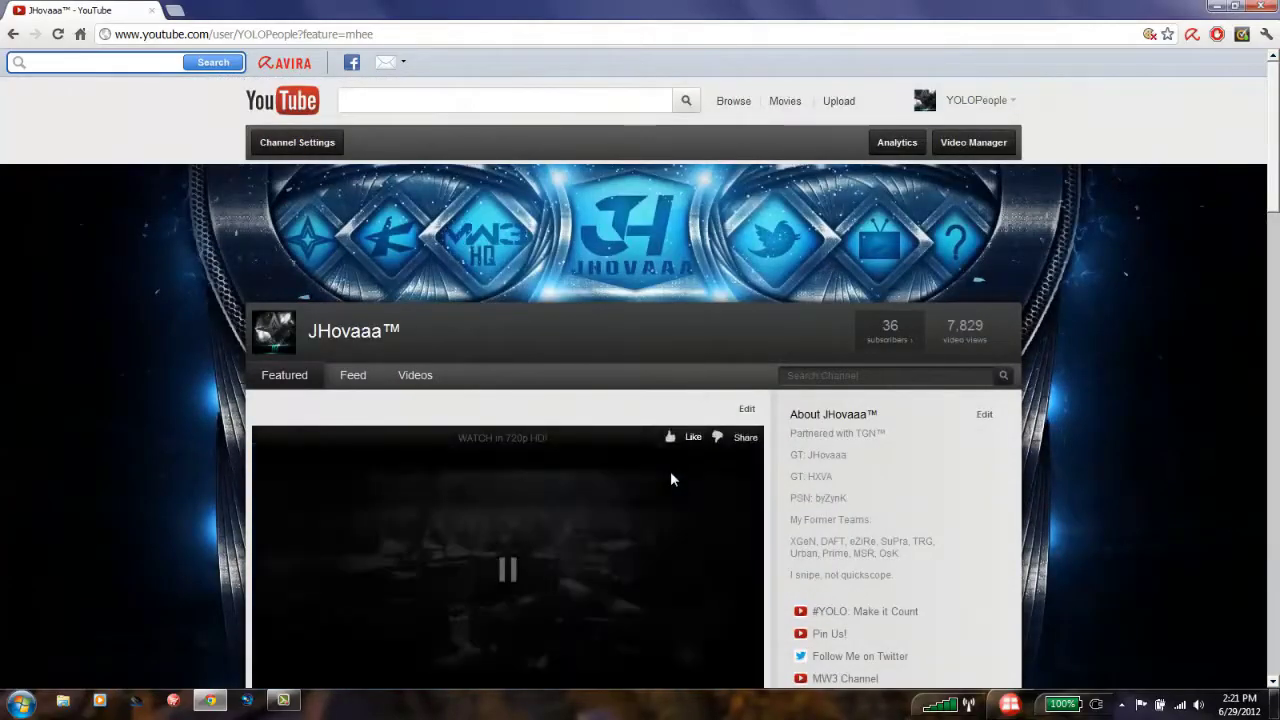
{"action": "key", "text": "alt+Left"}
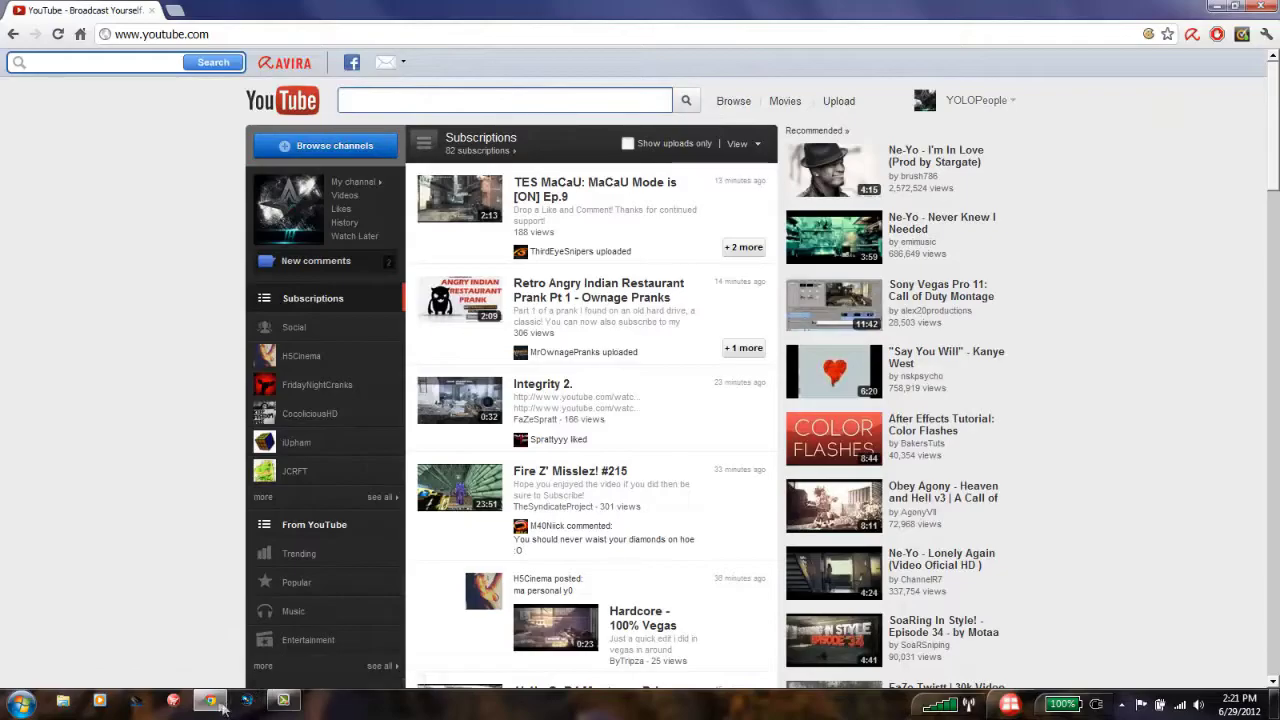
{"action": "left_click", "coordinate": [213, 703]}
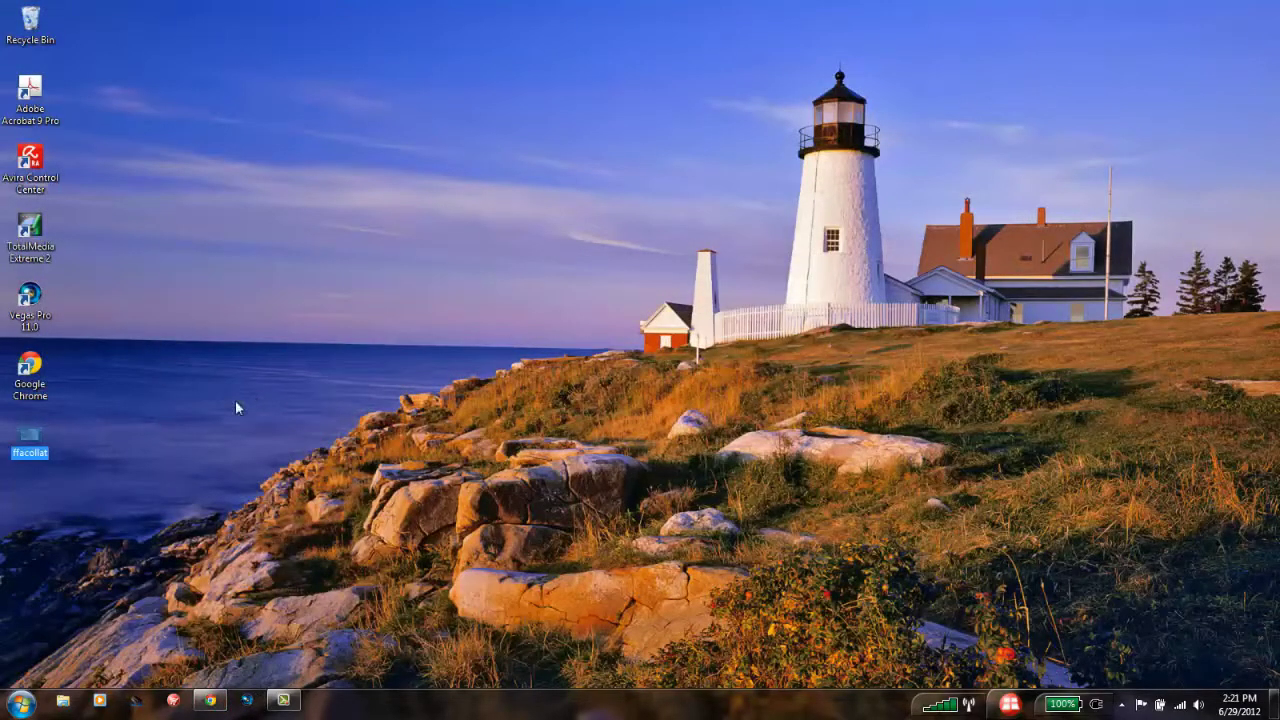
Launch Vegas Pro 11 and confirm the project is 1280x720 at 59.940 fps, leaving it unchanged.
{"action": "double_click", "coordinate": [38, 305]}
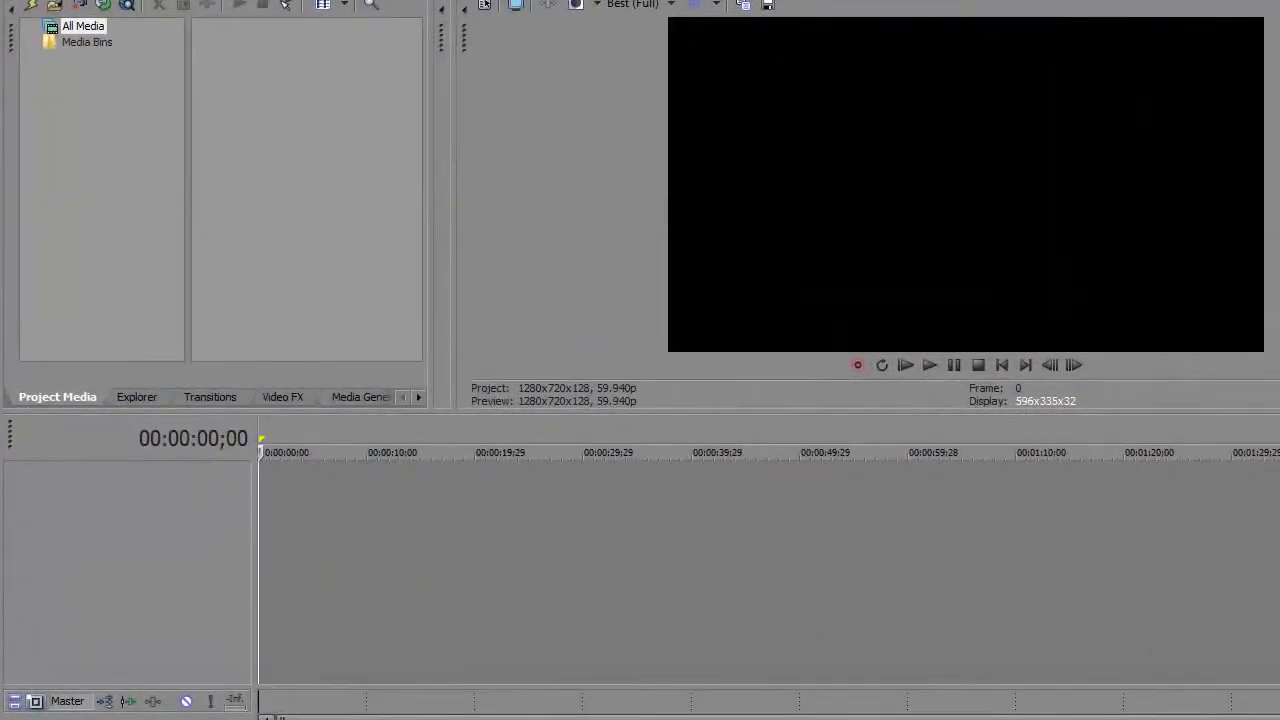
{"action": "left_click", "coordinate": [18, 0]}
{"action": "left_click", "coordinate": [106, 285]}
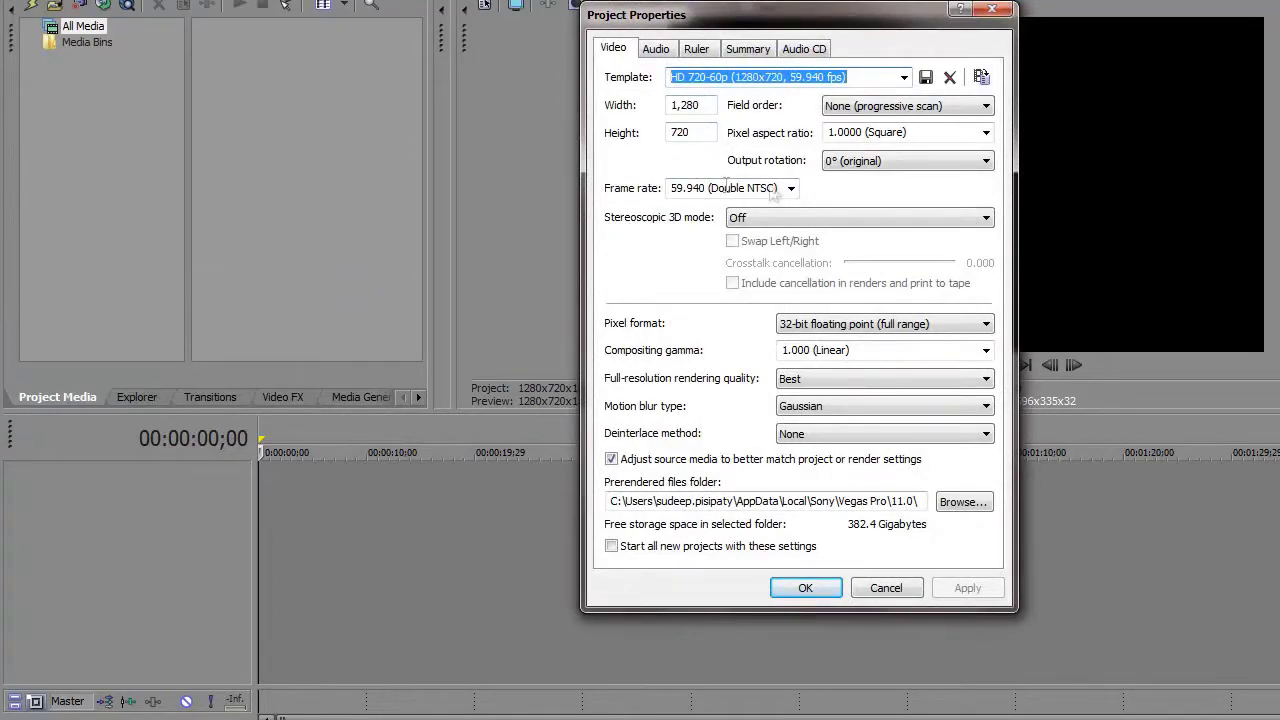
{"action": "left_click", "coordinate": [790, 189]}
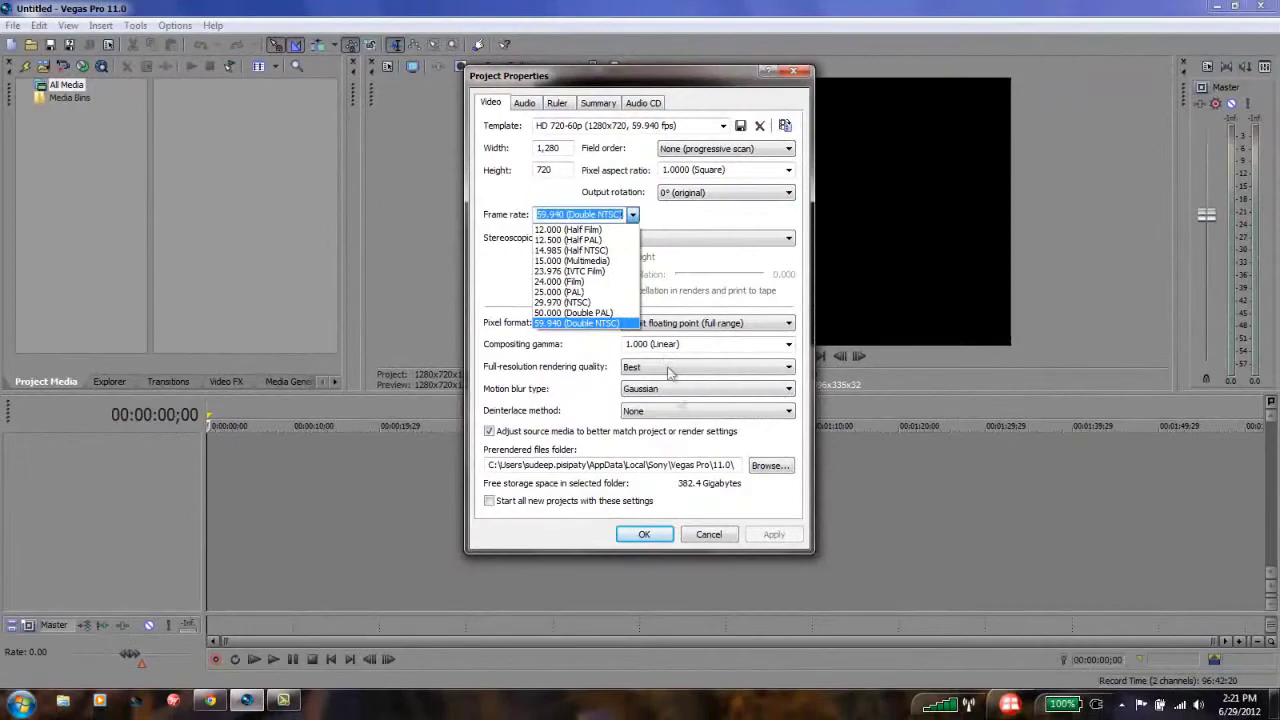
{"action": "left_click", "coordinate": [502, 291]}
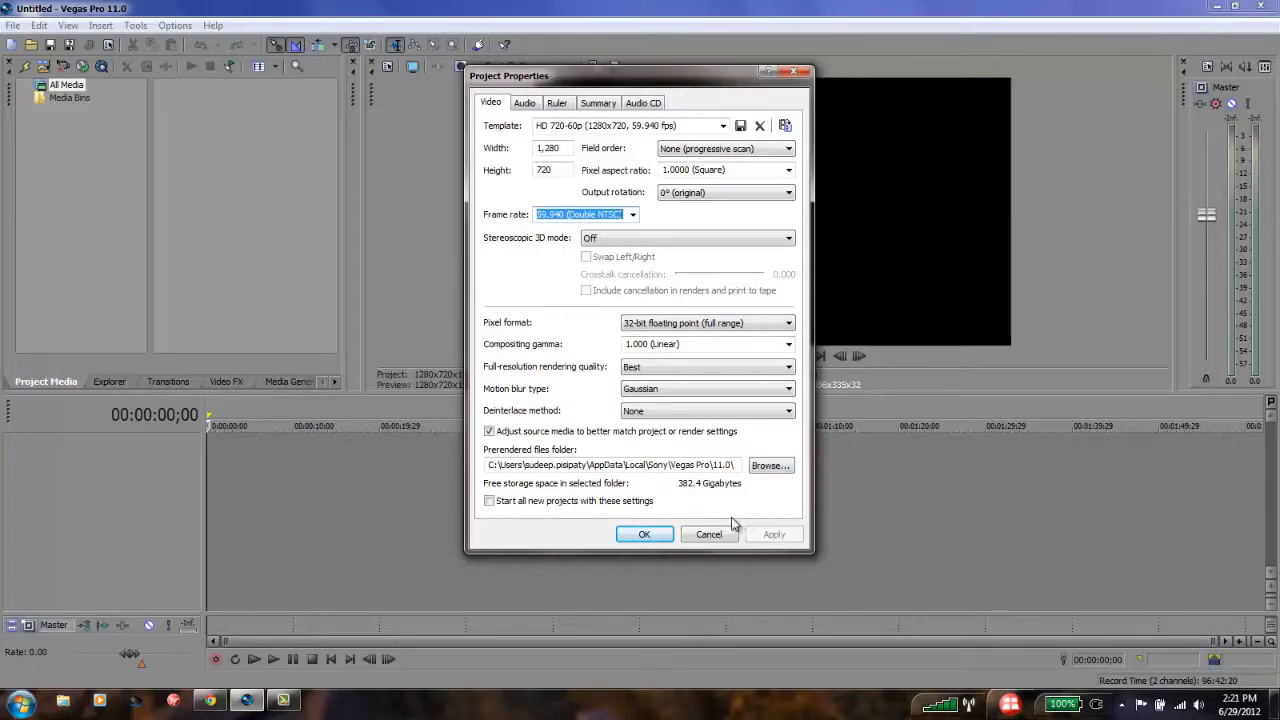
{"action": "left_click", "coordinate": [710, 535]}
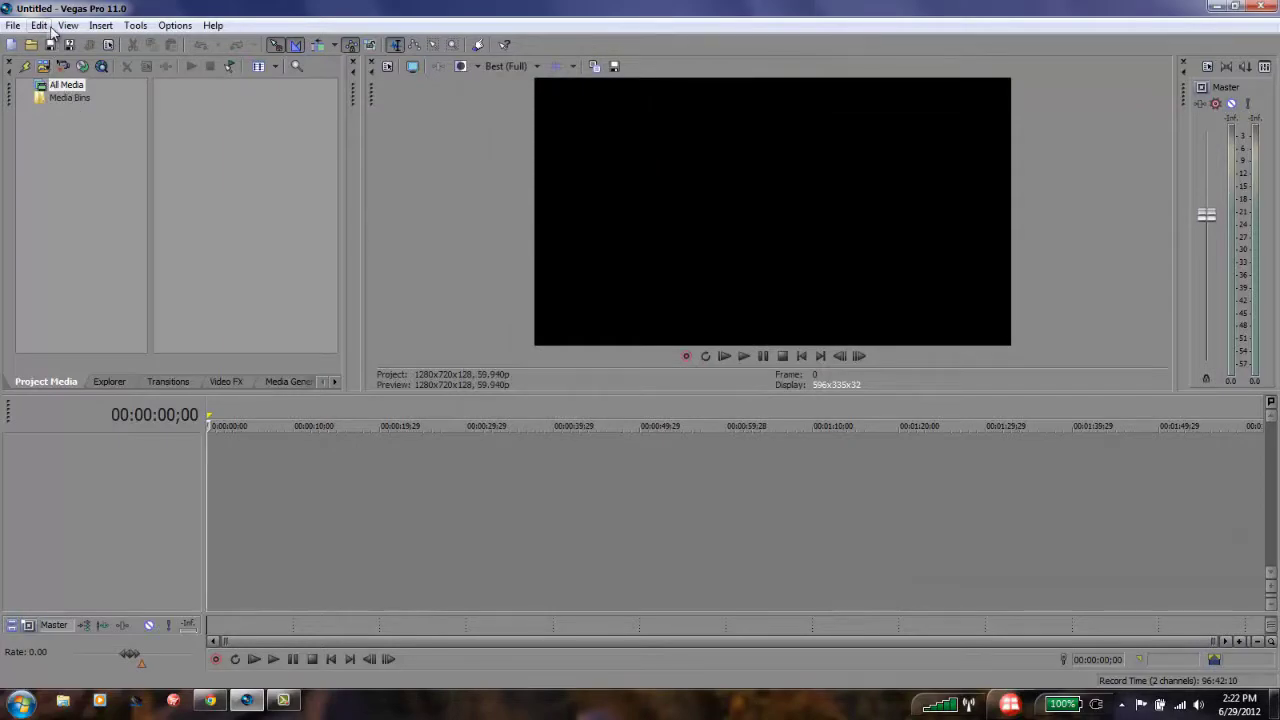
Import ffacollat.M2TS from the Desktop into Project Media.
{"action": "left_click", "coordinate": [13, 25]}
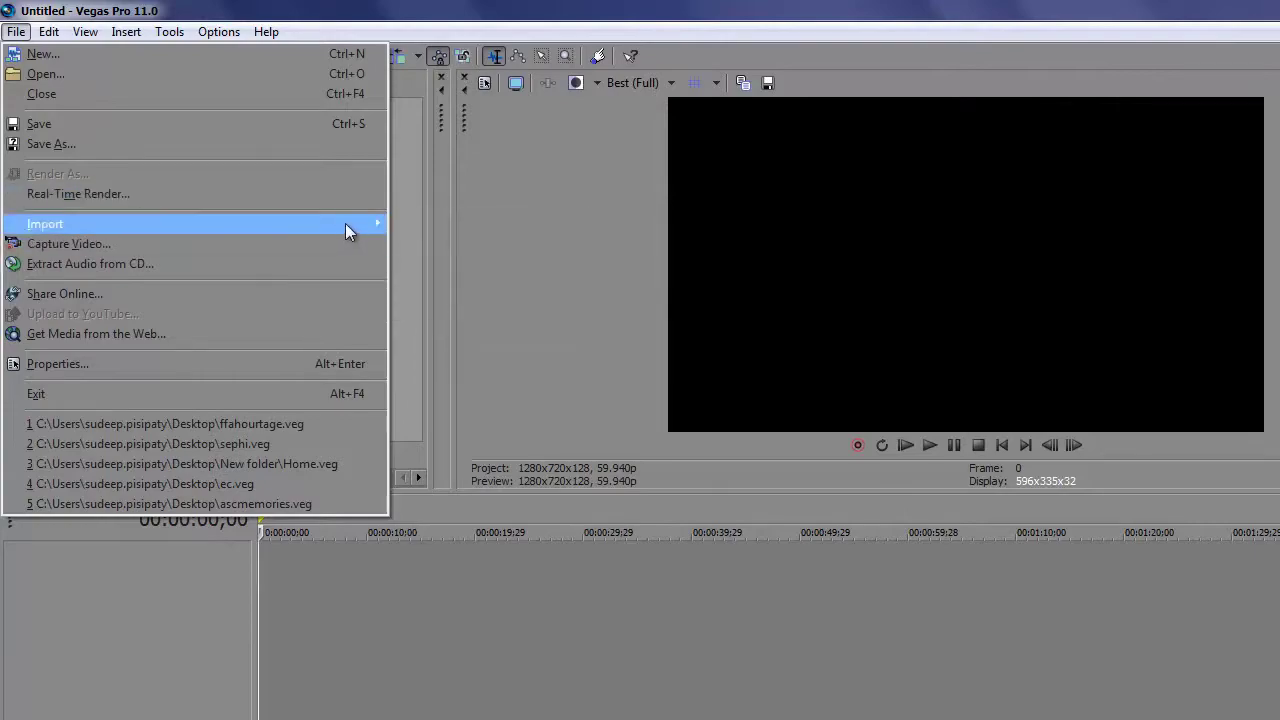
{"action": "mouse_move", "coordinate": [350, 226]}
{"action": "left_click", "coordinate": [416, 223]}
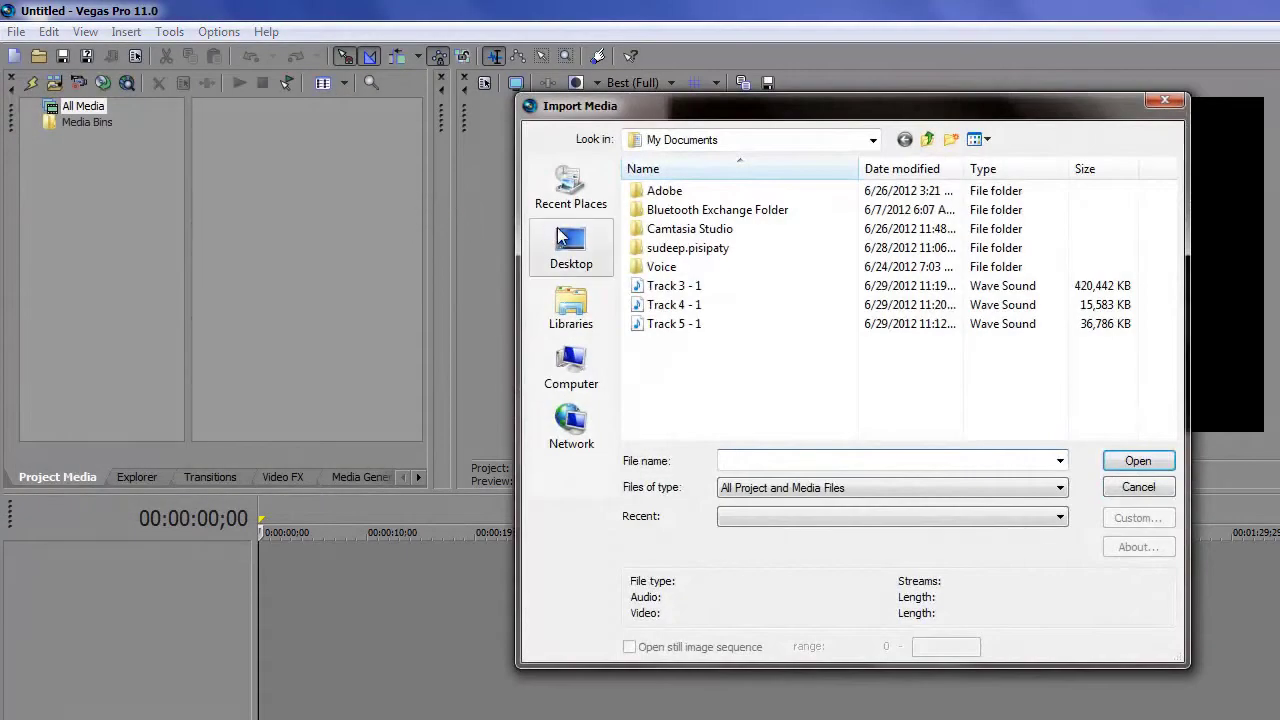
{"action": "left_click", "coordinate": [562, 238]}
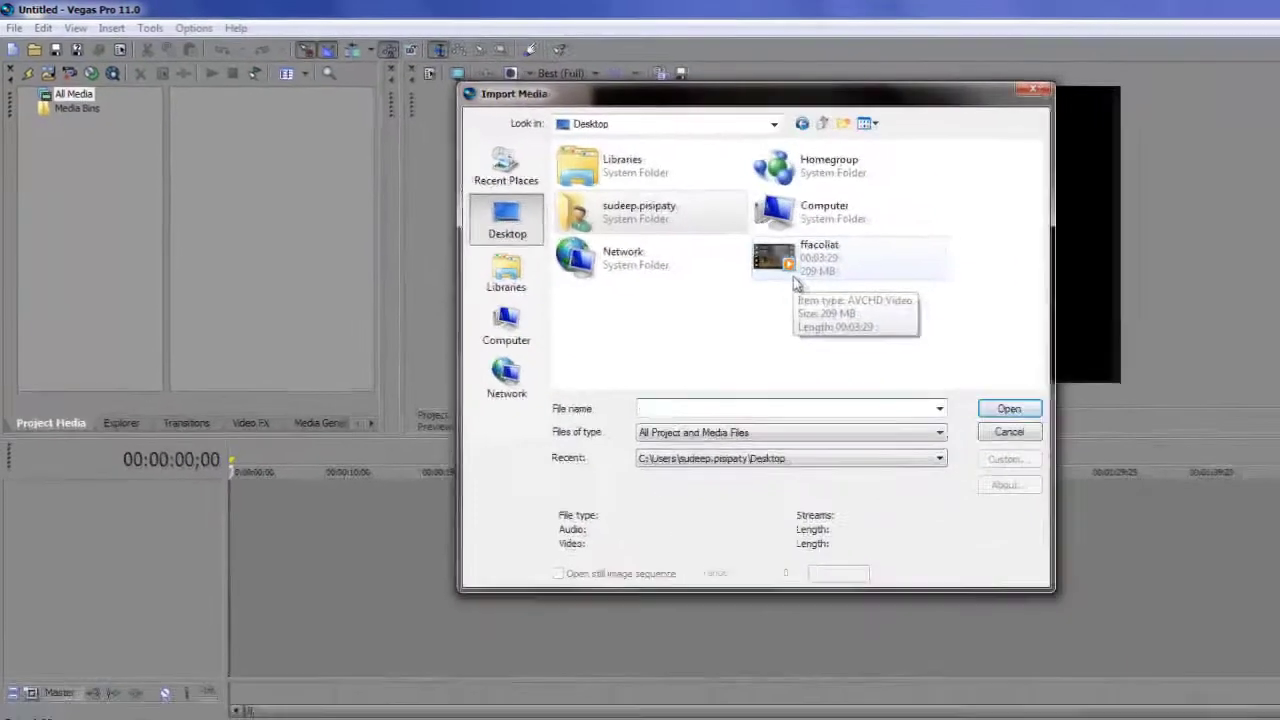
{"action": "double_click", "coordinate": [788, 262]}
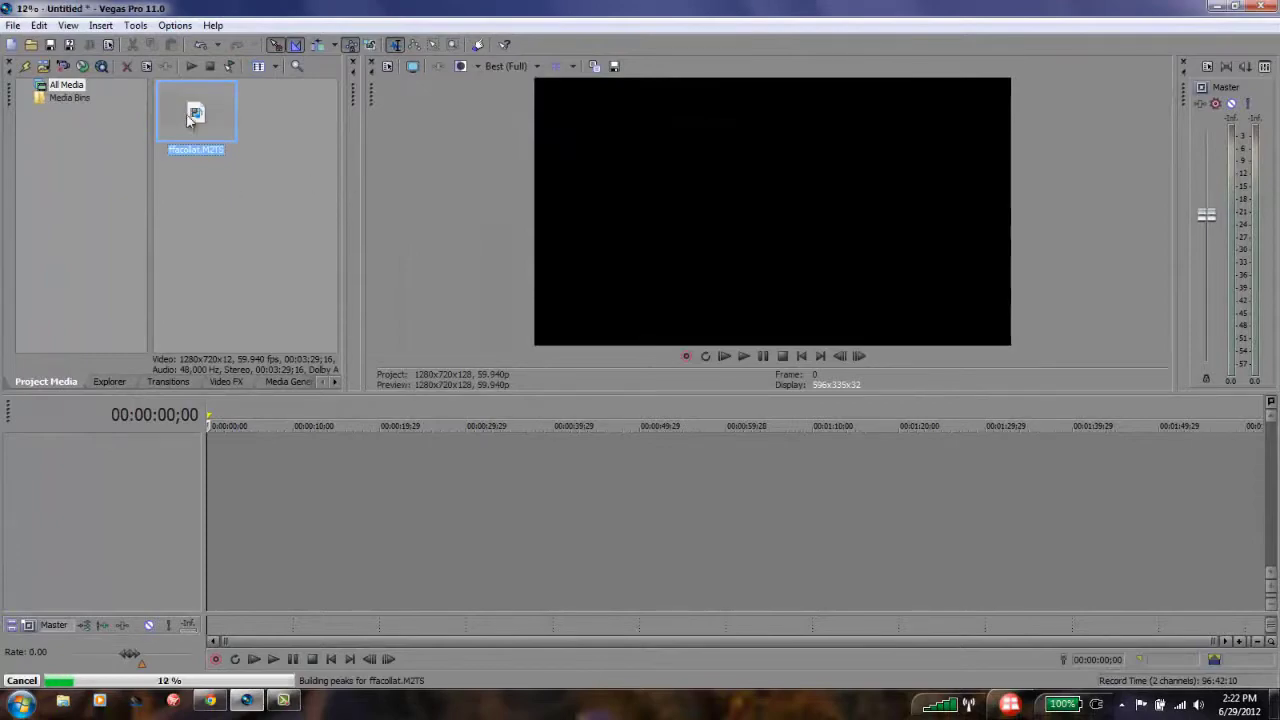
Place the gameplay clip on the timeline and split it at 00:03:20;00 before the final kill.
{"action": "left_click_drag", "start_coordinate": [190, 118], "coordinate": [218, 460]}
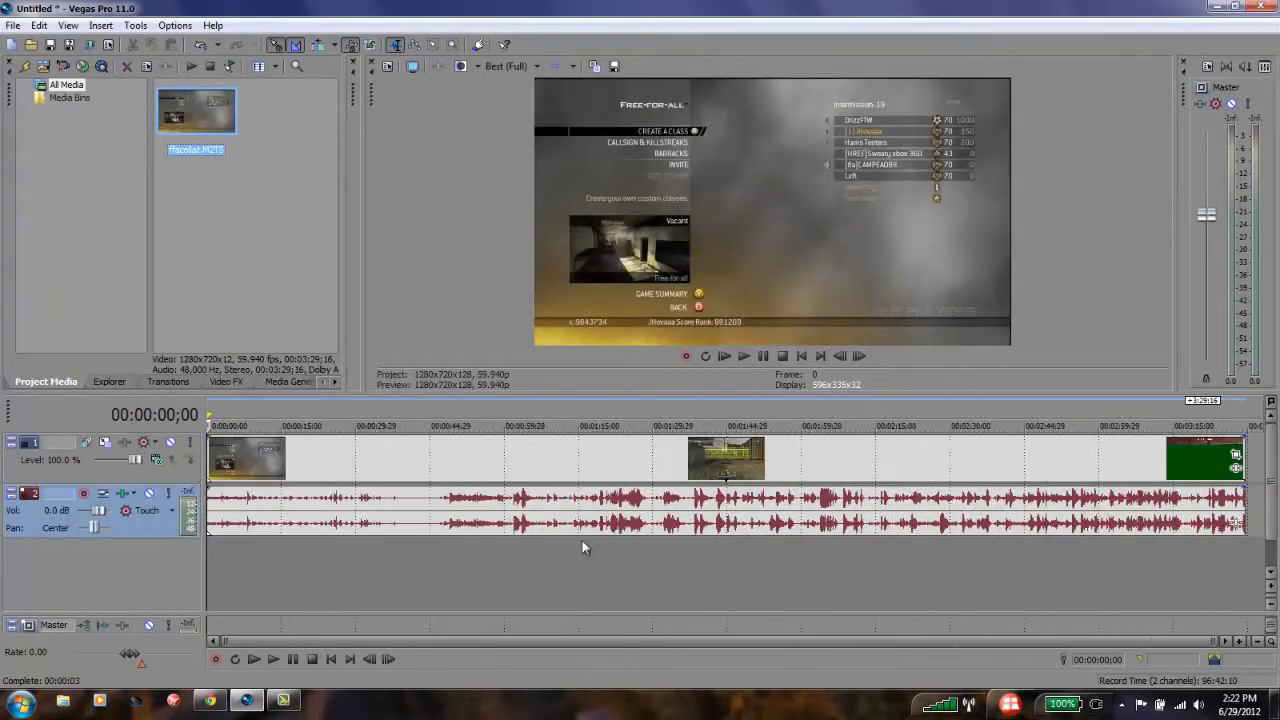
{"action": "left_click", "coordinate": [1168, 466]}
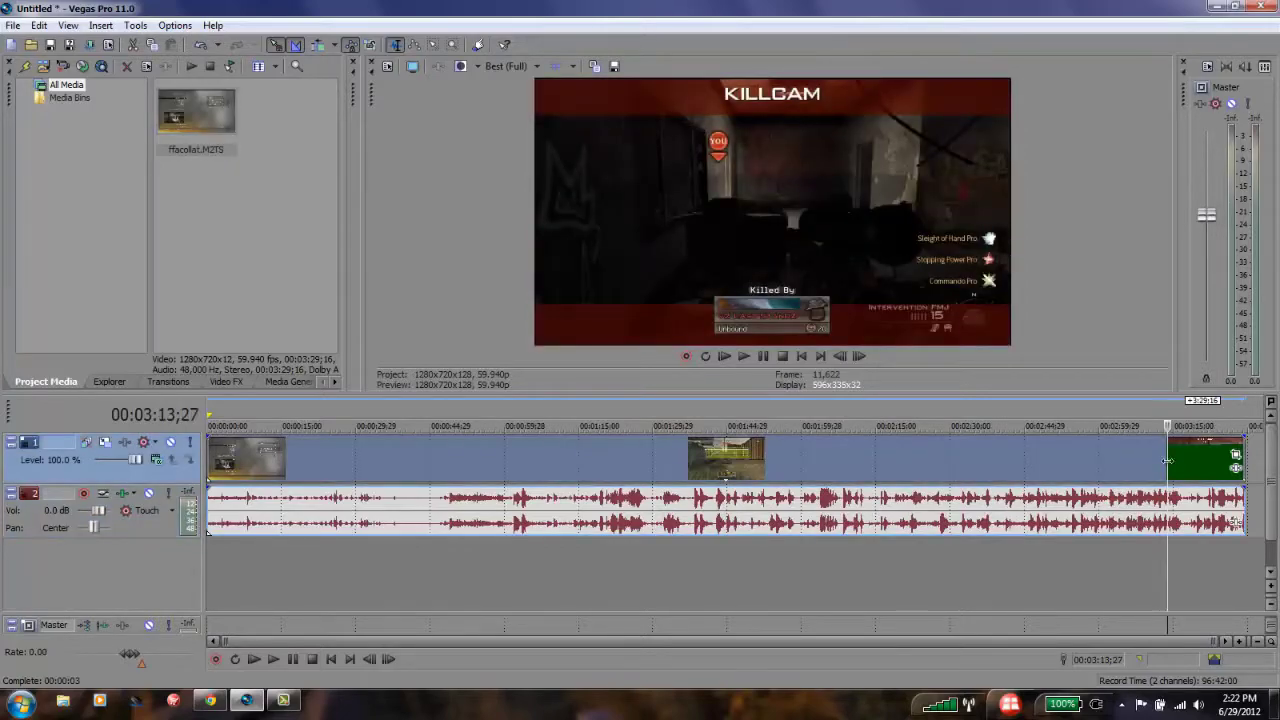
{"action": "left_click", "coordinate": [1195, 460]}
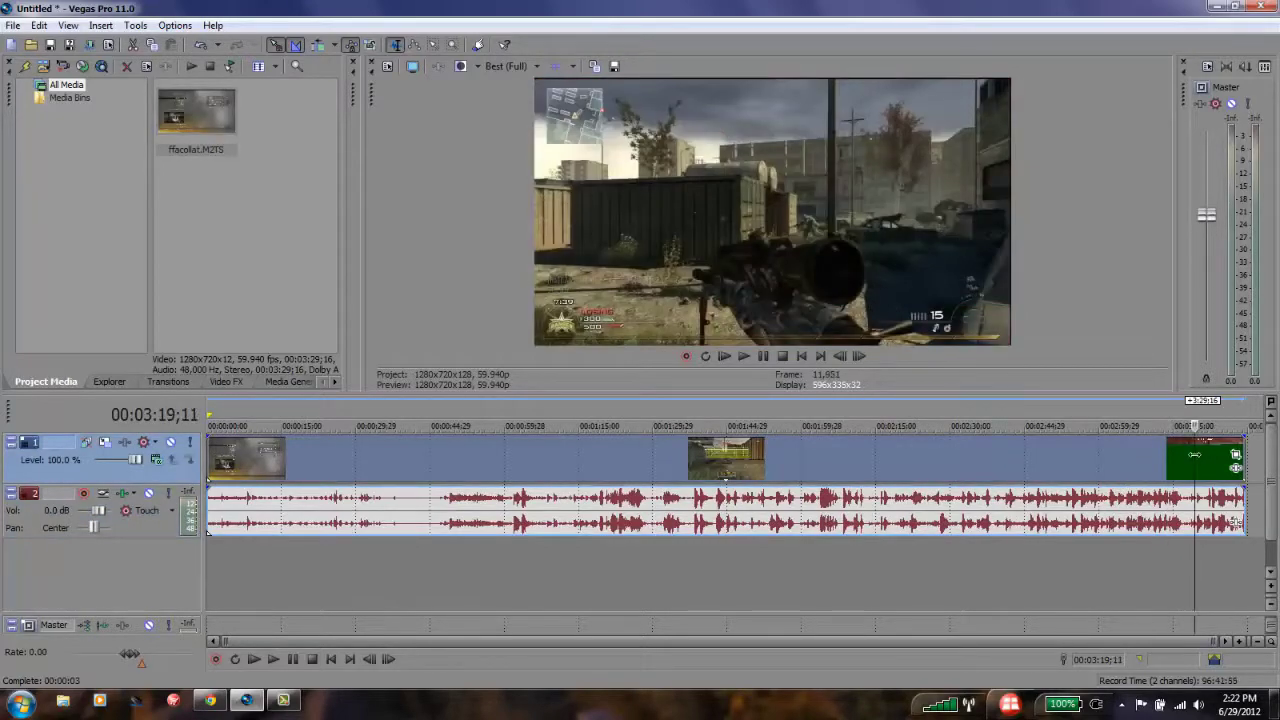
{"action": "scroll", "coordinate": [1195, 455], "scroll_direction": "up", "scroll_amount": 5}
{"action": "key", "text": "space"}
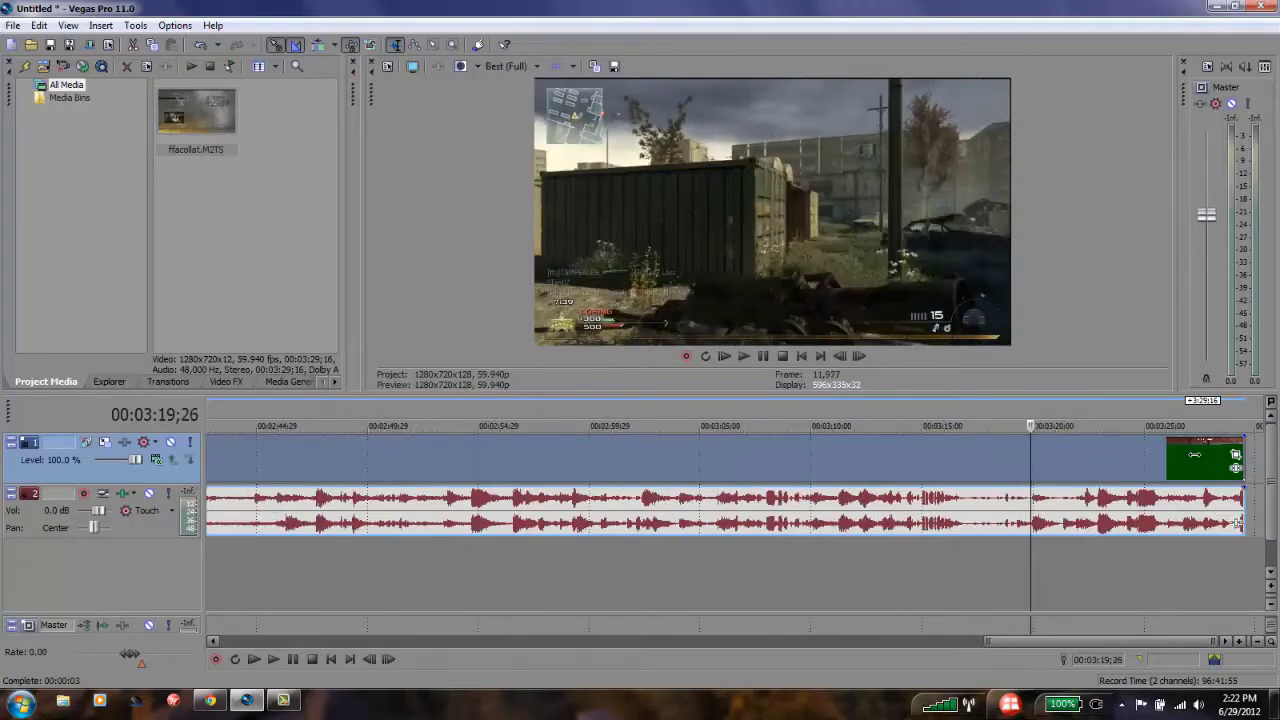
{"action": "key", "text": "space"}
{"action": "key", "text": "s"}
Delete the part before the split and move the remaining clip to 00:00:00.
{"action": "scroll", "coordinate": [1195, 455], "scroll_direction": "up", "scroll_amount": 5}
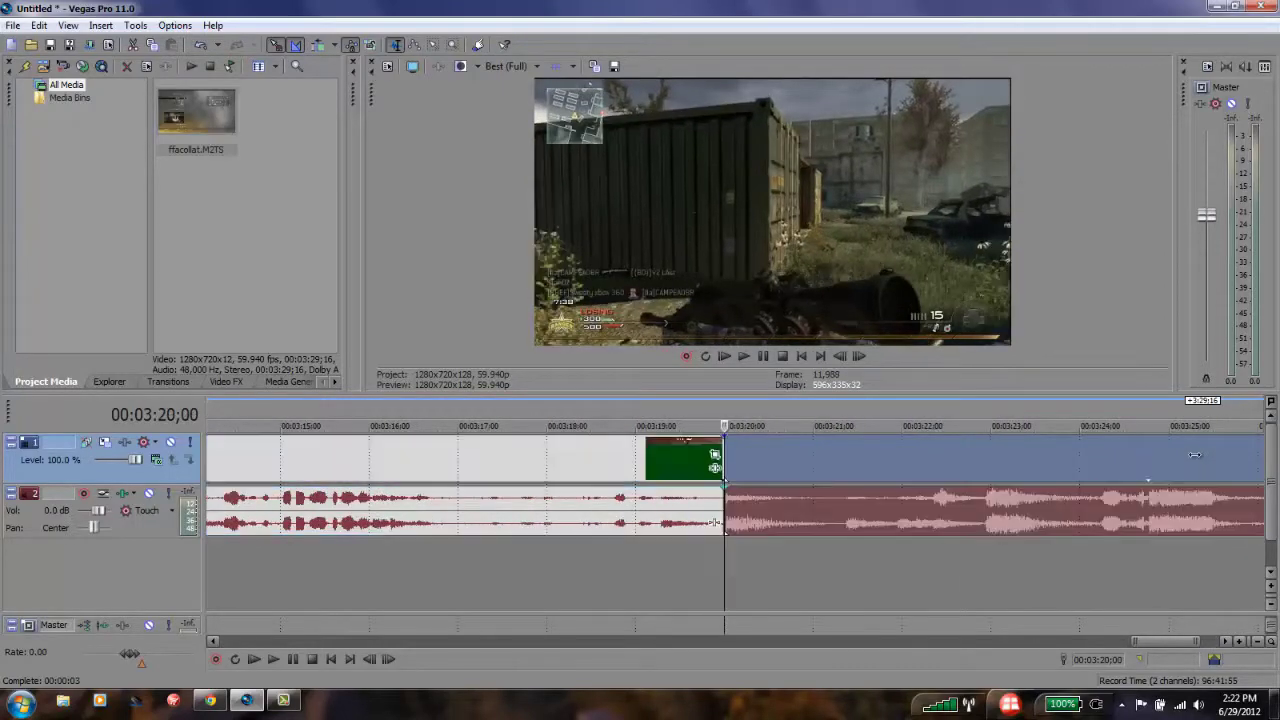
{"action": "left_click", "coordinate": [628, 452]}
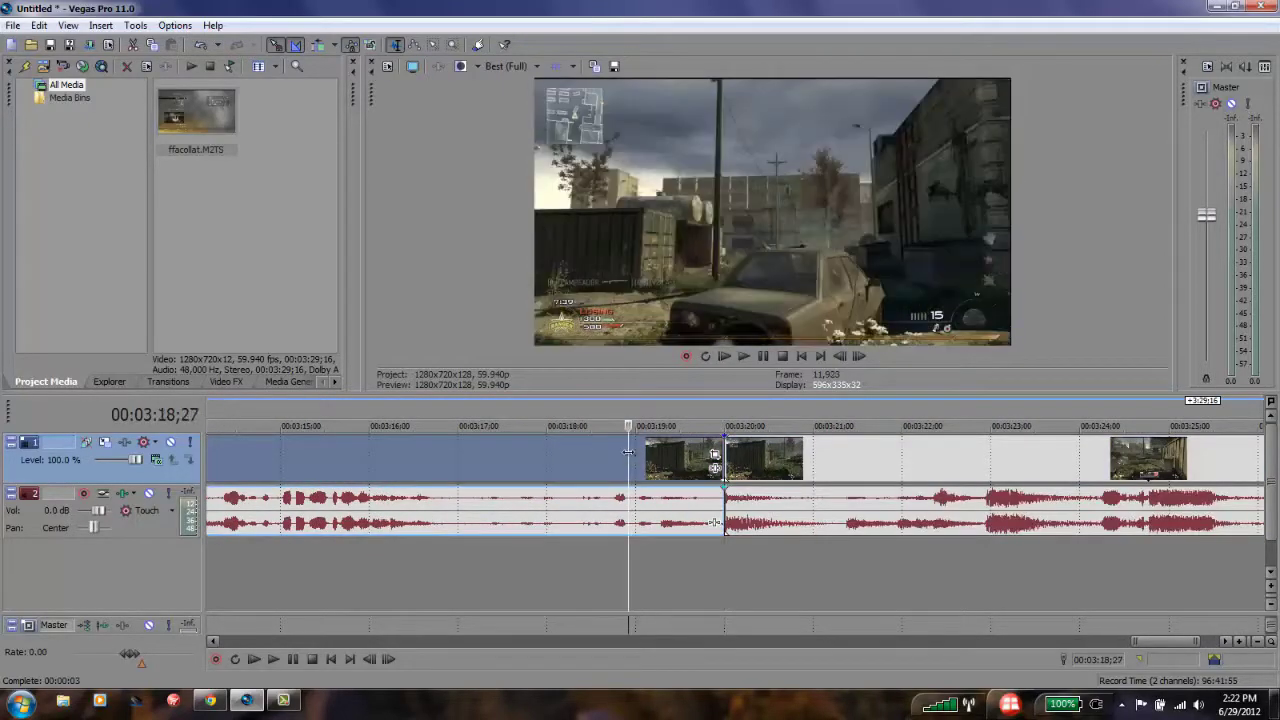
{"action": "key", "text": "Delete"}
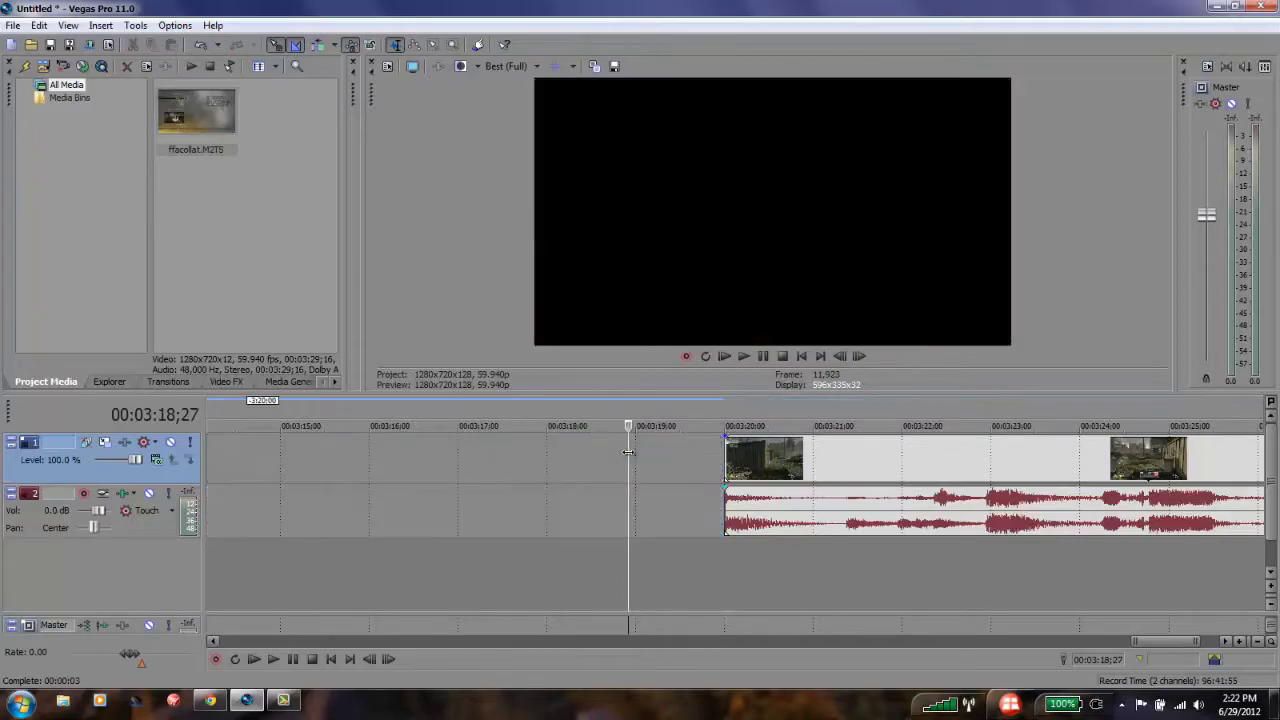
{"action": "scroll", "coordinate": [628, 452], "scroll_direction": "down", "scroll_amount": 15}
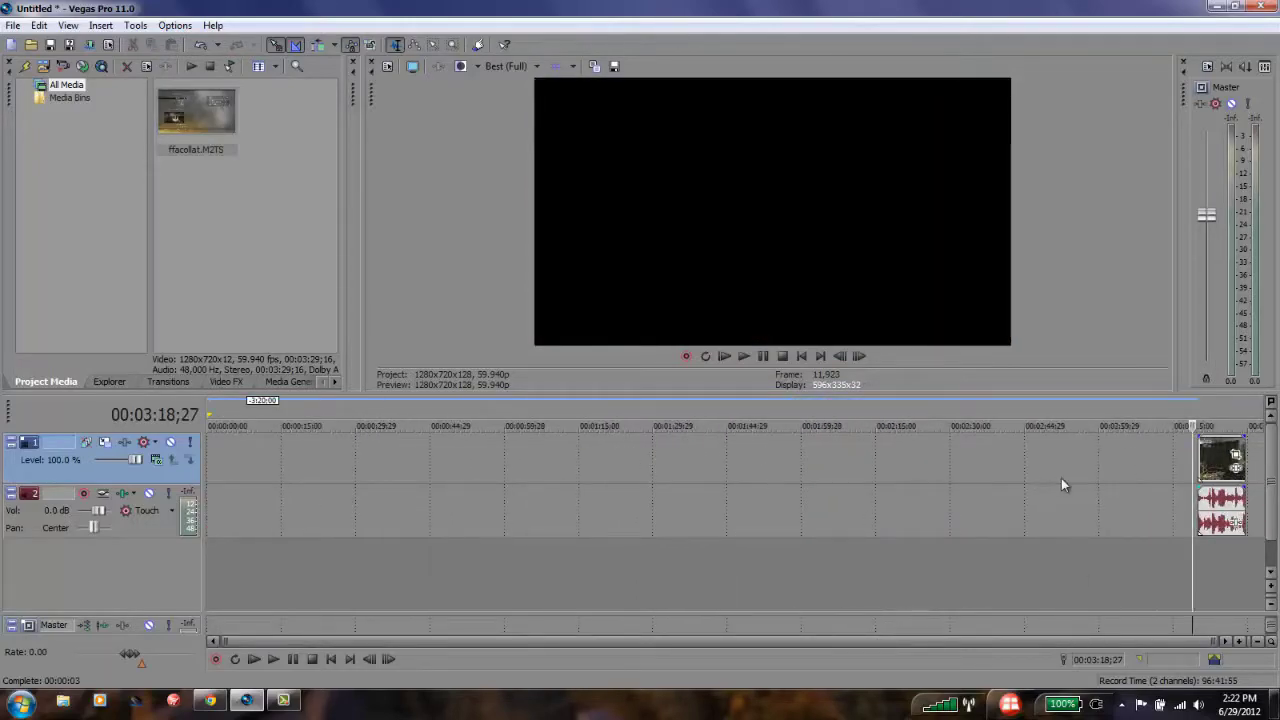
{"action": "left_click_drag", "start_coordinate": [1220, 470], "coordinate": [209, 440]}
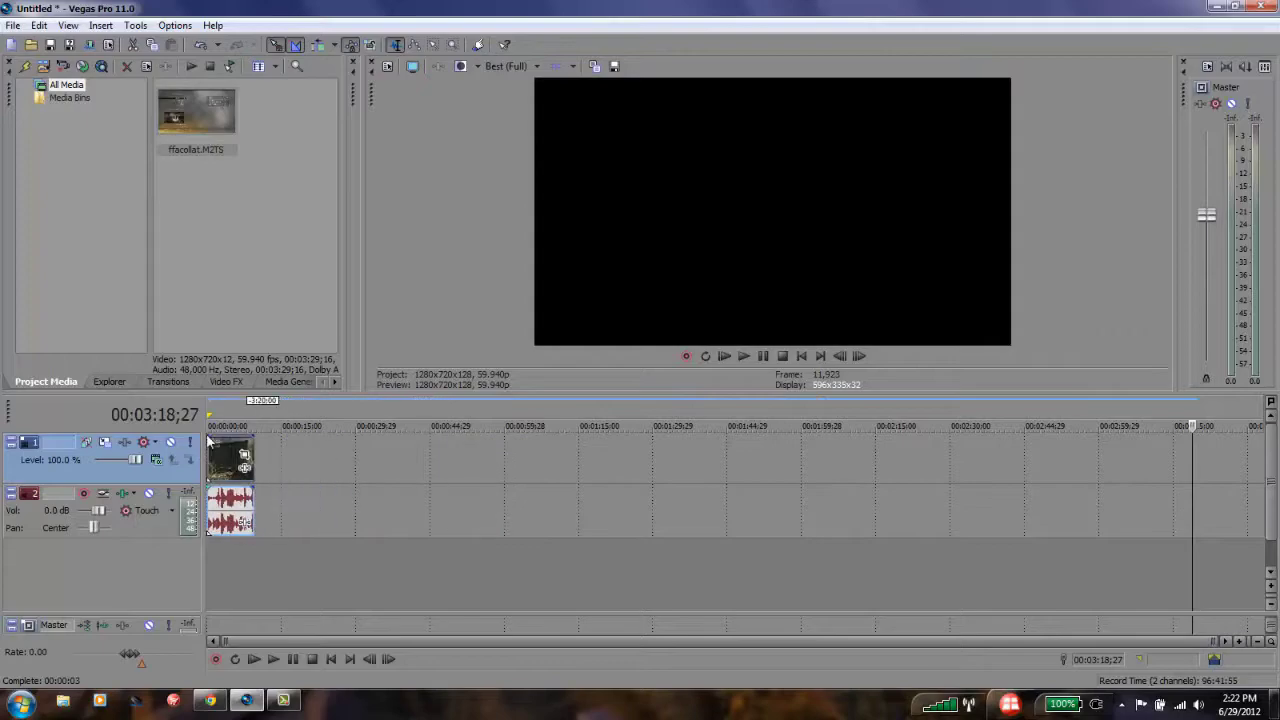
Shrink the clip's Pan/Crop frame to 1270.3 by 665.9, then close Video Event FX.
{"action": "left_click", "coordinate": [337, 657]}
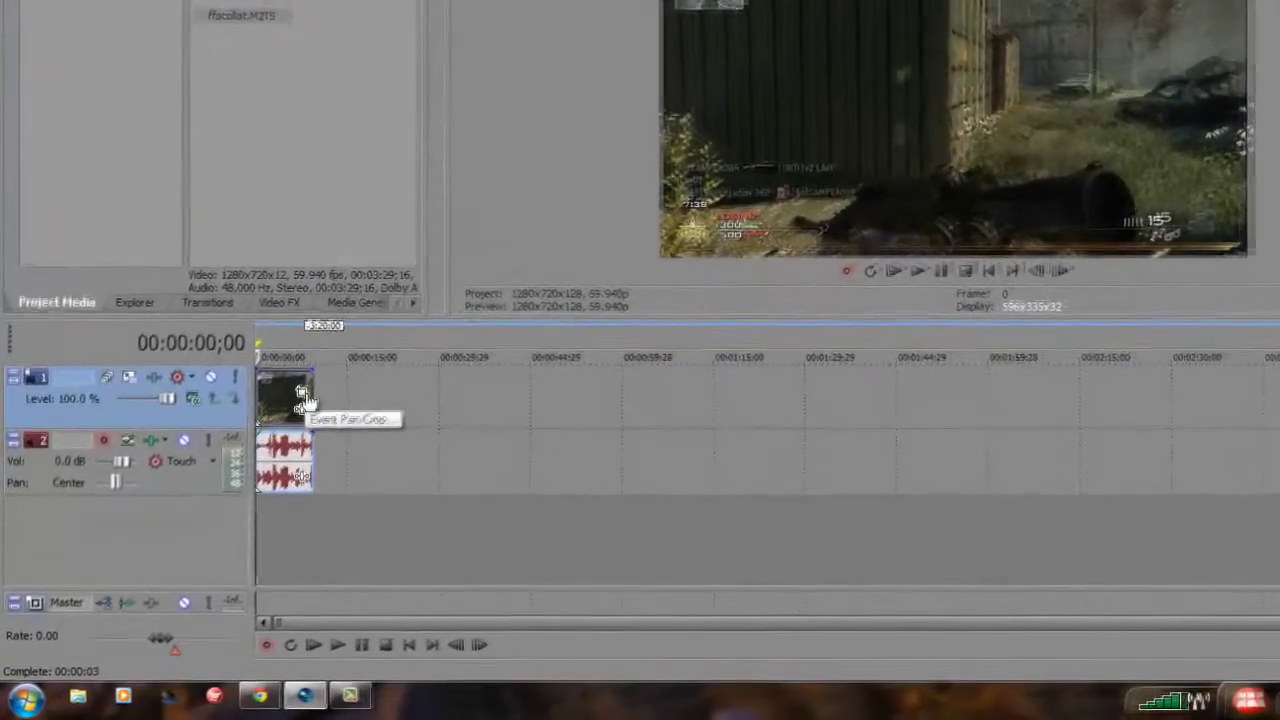
{"action": "left_click", "coordinate": [245, 456]}
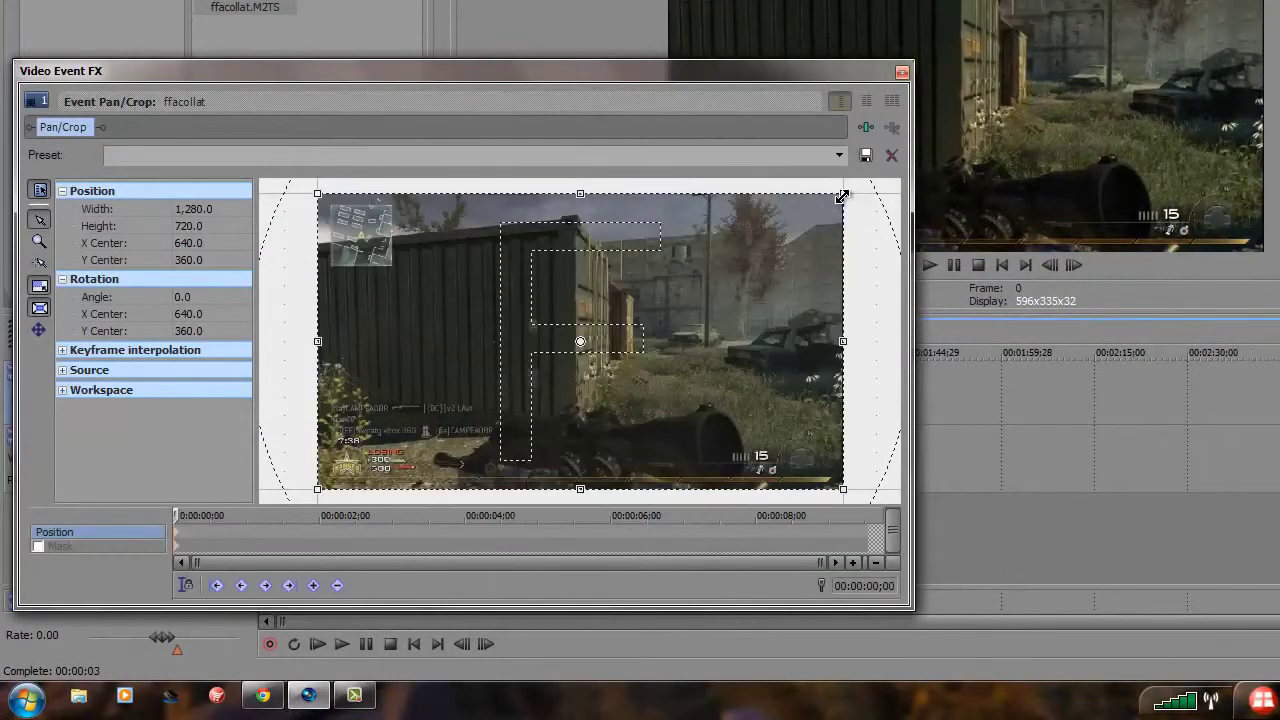
{"action": "left_click_drag", "start_coordinate": [841, 196], "coordinate": [839, 197]}
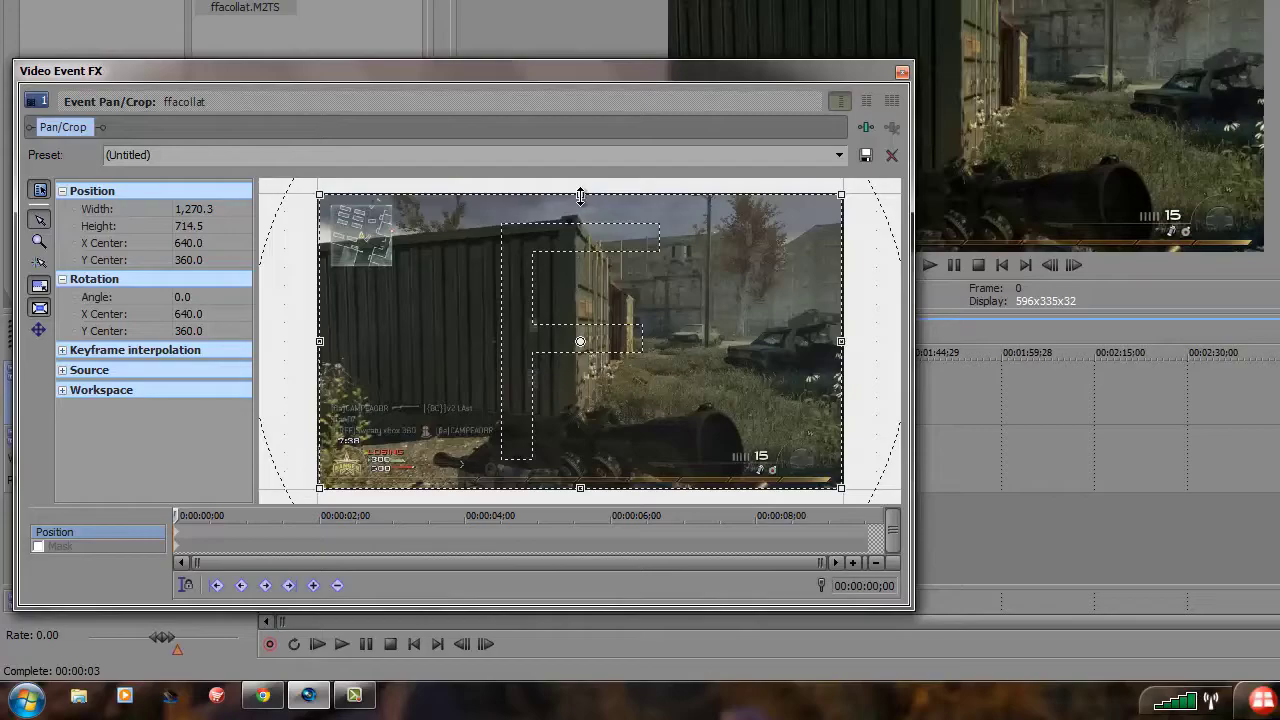
{"action": "left_click_drag", "start_coordinate": [580, 196], "coordinate": [580, 206]}
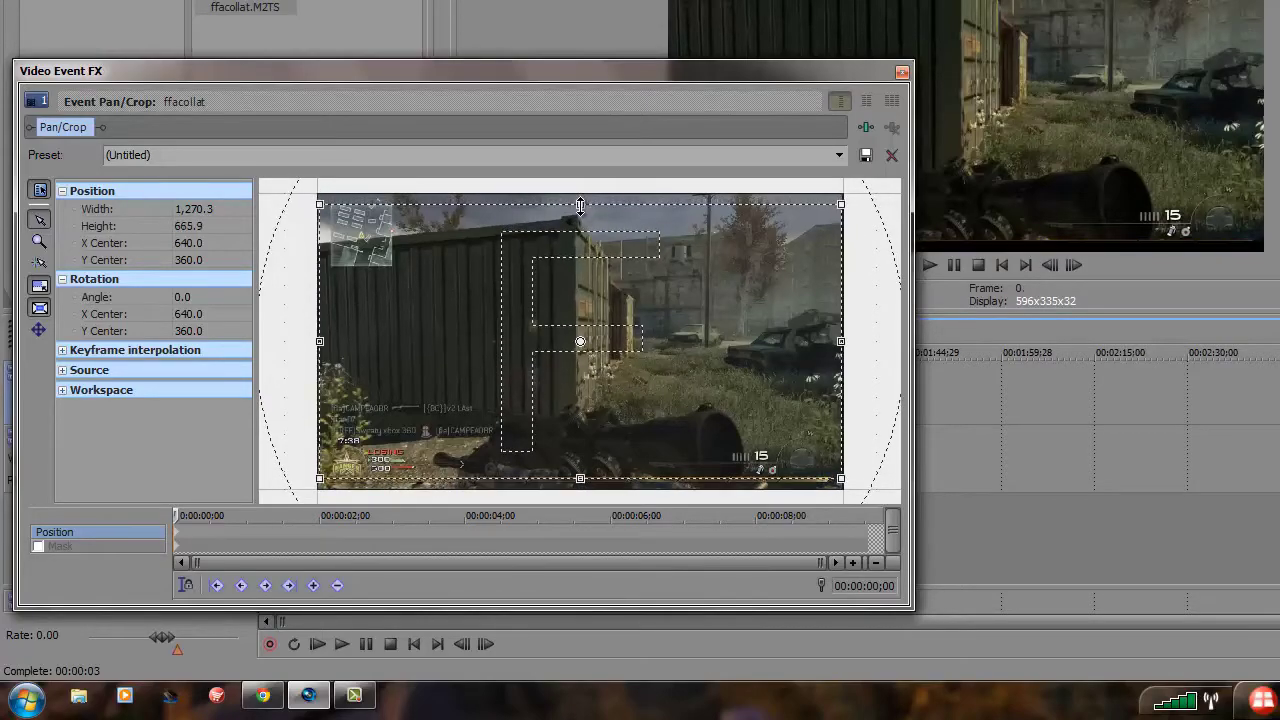
{"action": "left_click_drag", "start_coordinate": [601, 71], "coordinate": [781, 277]}
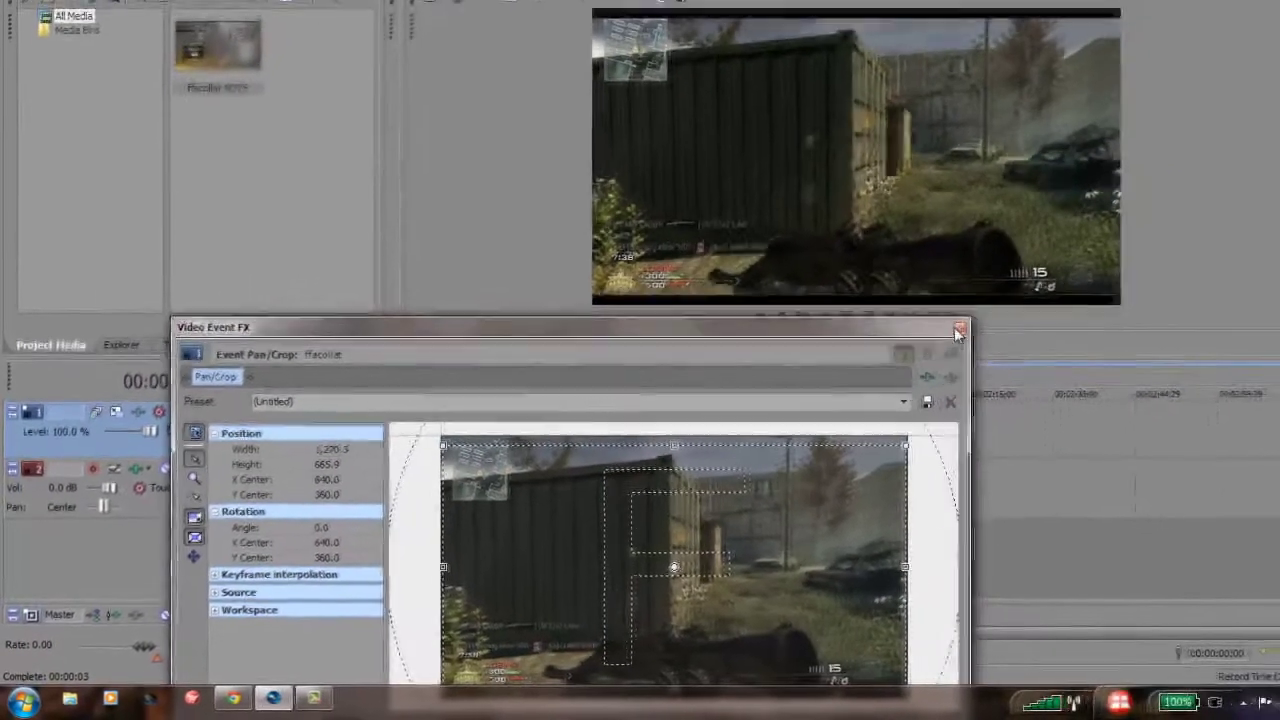
{"action": "left_click", "coordinate": [1081, 278]}
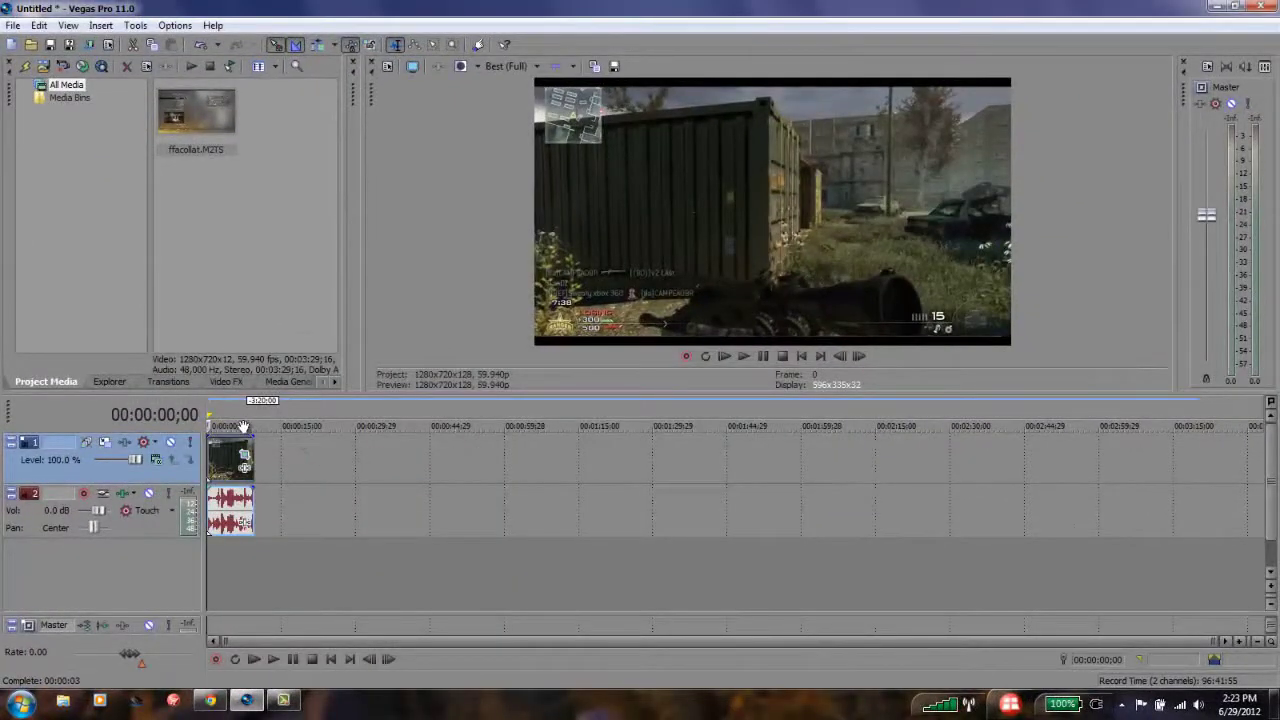
Play to the scope-in moment and split the video and audio events at 00:00:02;17.
{"action": "left_click_drag", "start_coordinate": [209, 416], "coordinate": [258, 424]}
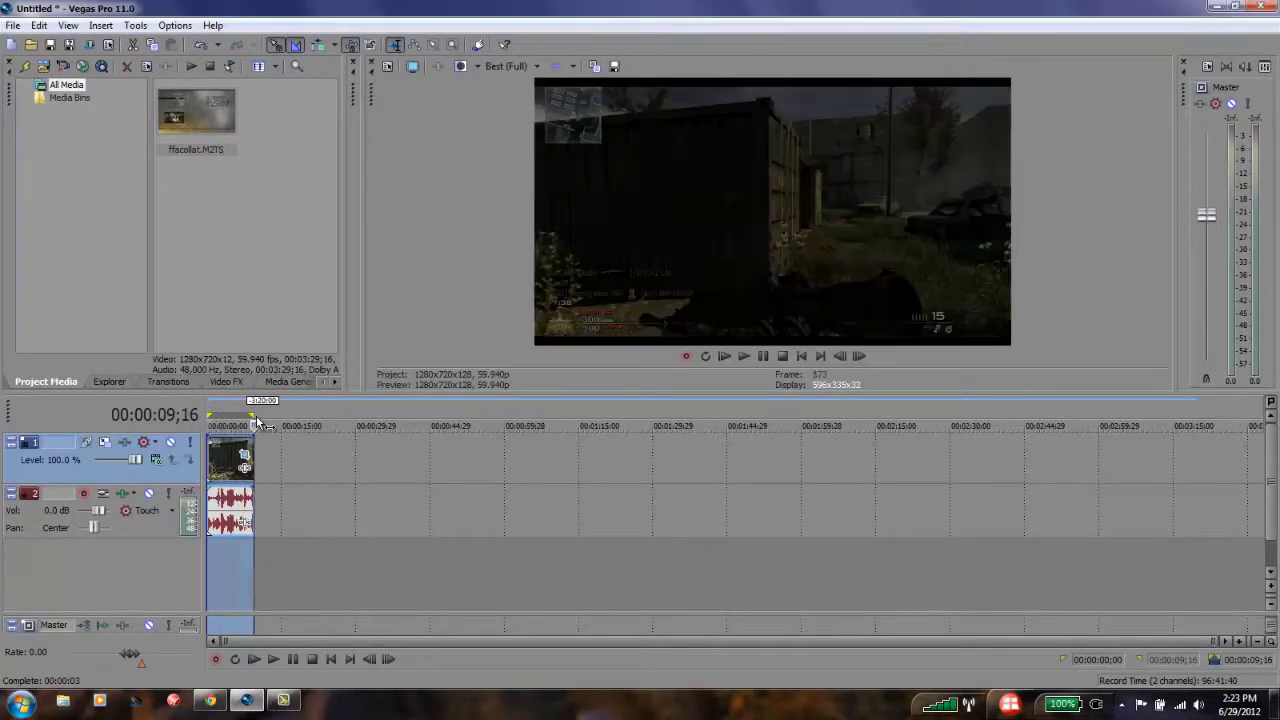
{"action": "left_click", "coordinate": [226, 420]}
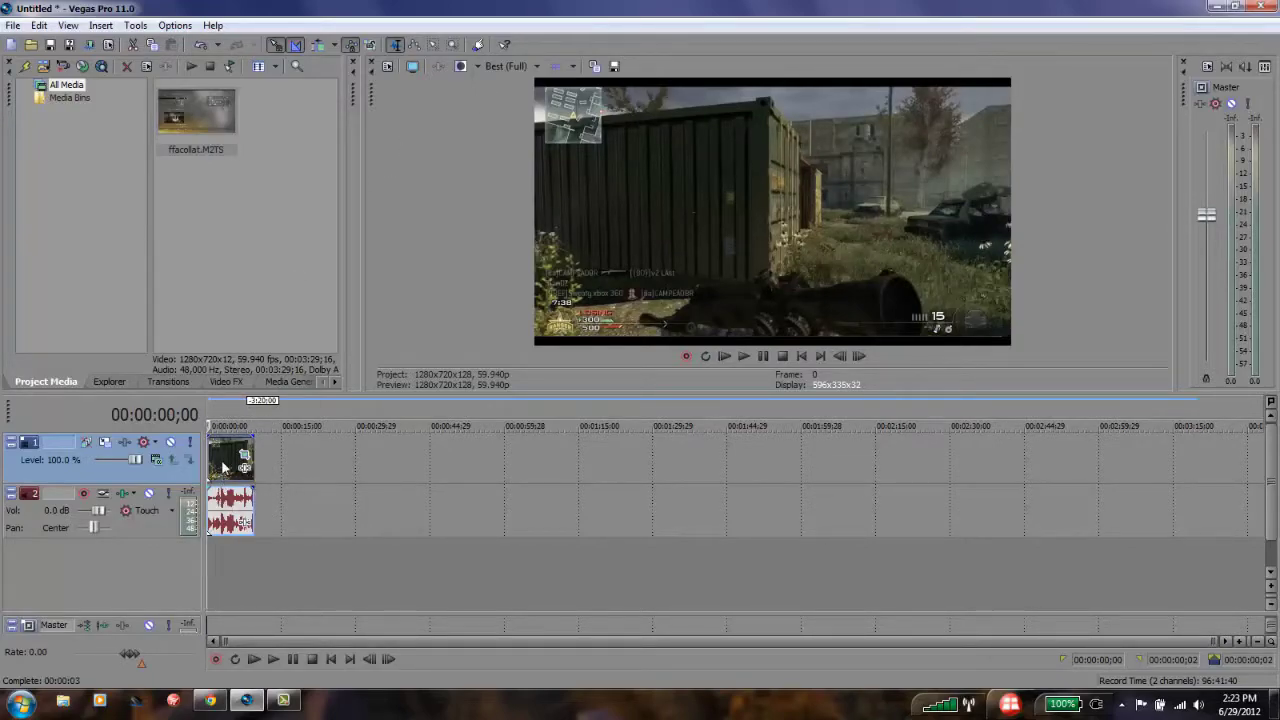
{"action": "scroll", "coordinate": [221, 459], "scroll_direction": "up", "scroll_amount": 10}
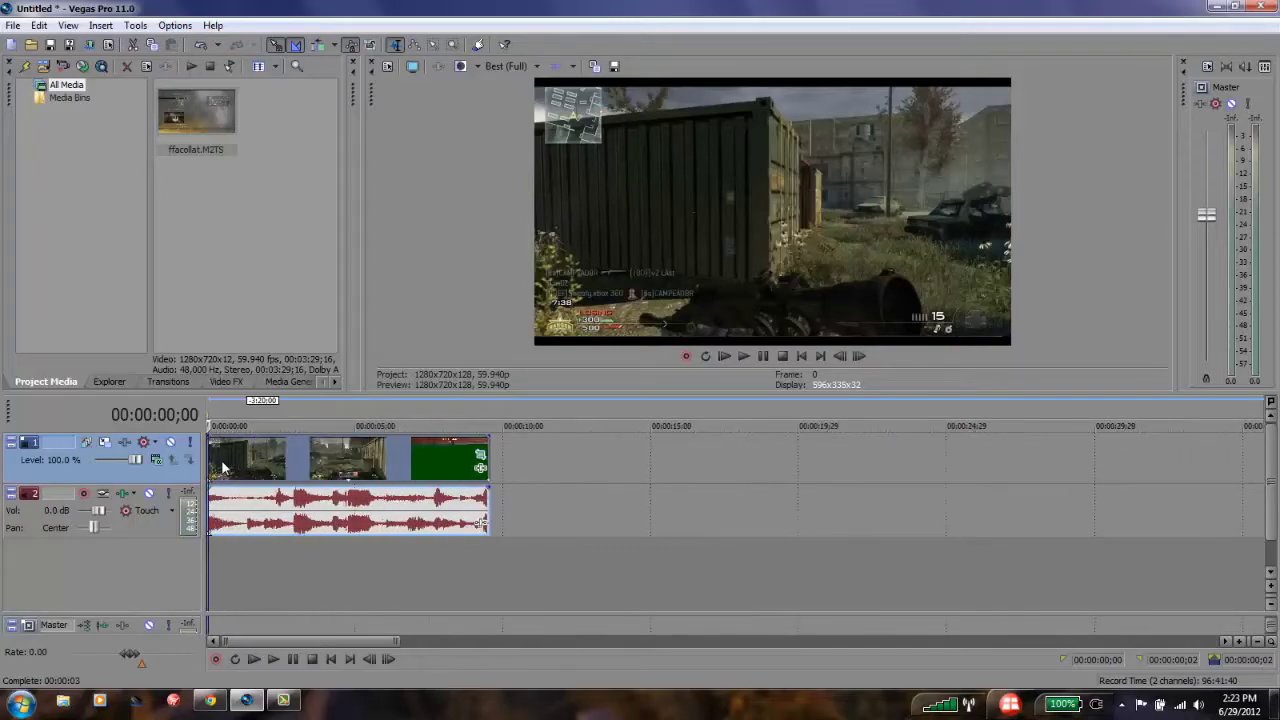
{"action": "key", "text": "space"}
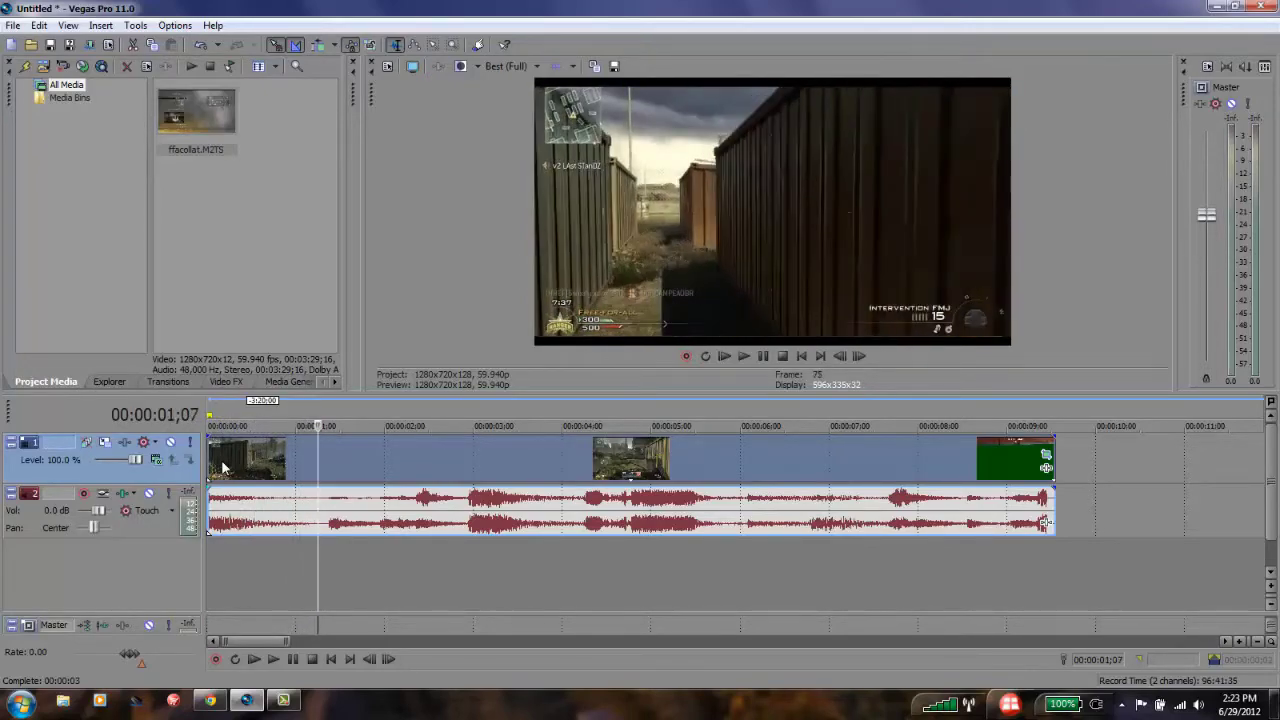
{"action": "key", "text": "j"}
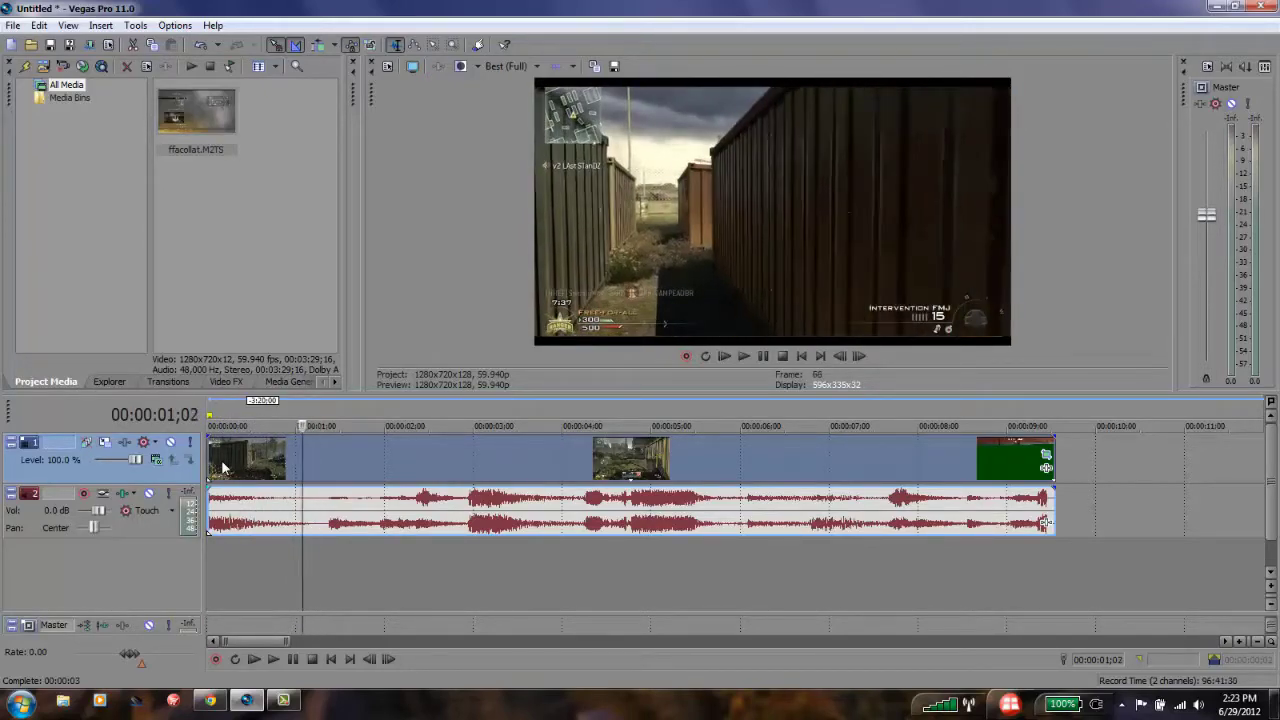
{"action": "key", "text": "l"}
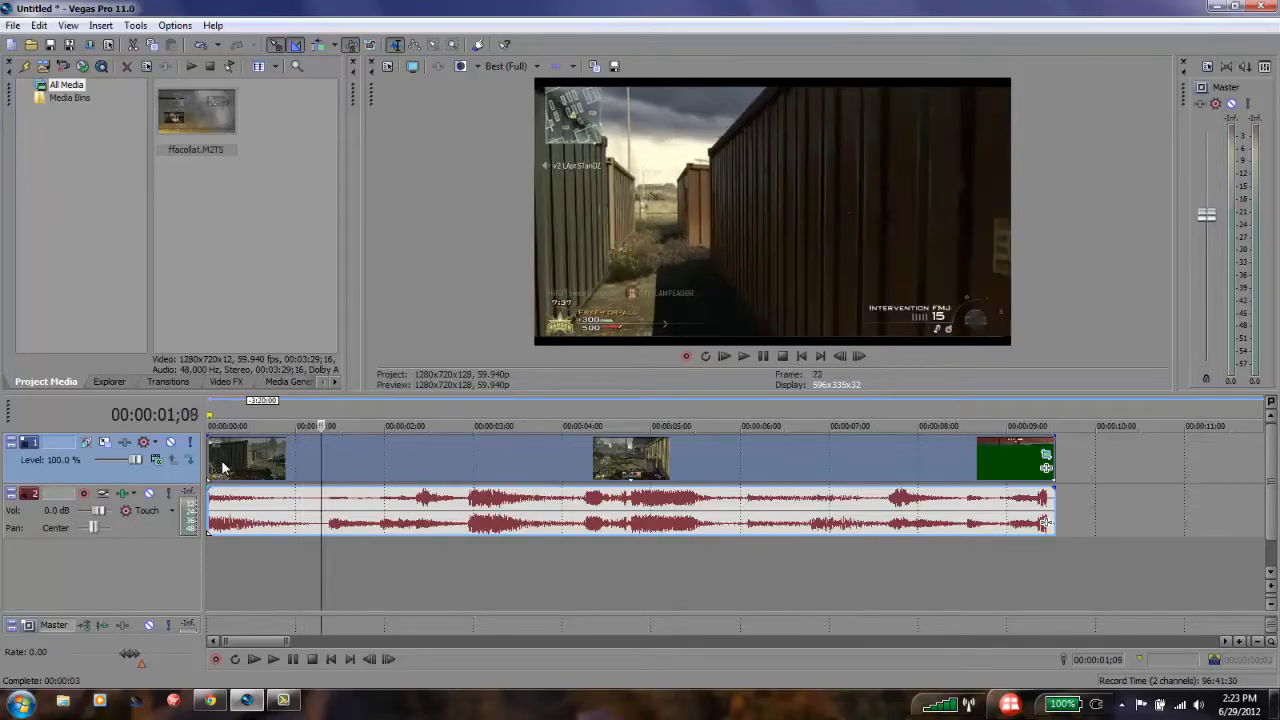
{"action": "key", "text": "l"}
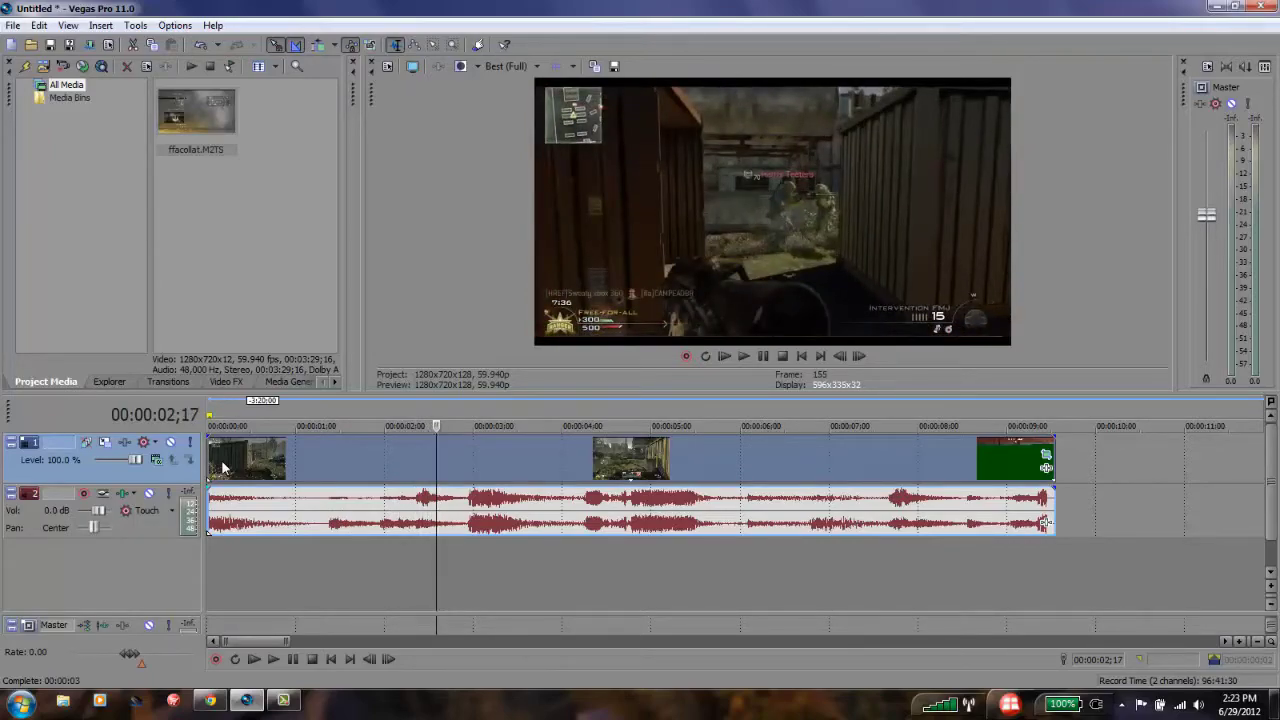
{"action": "key", "text": "s"}
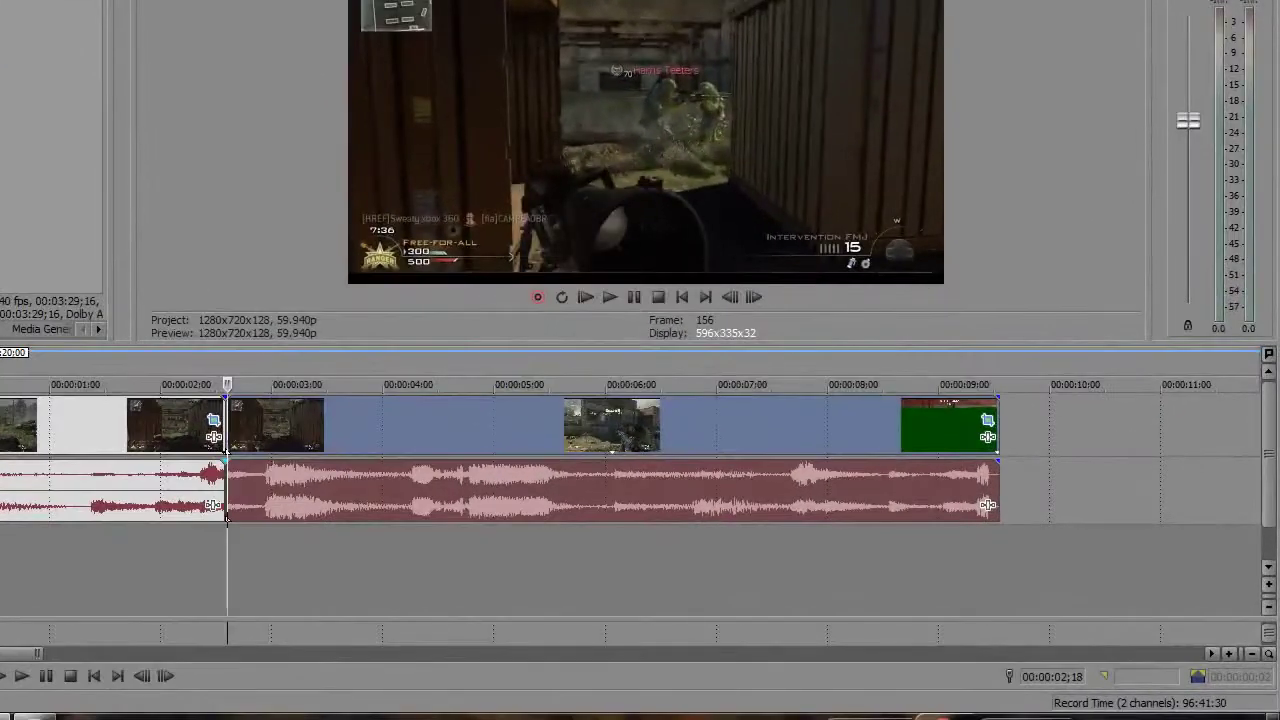
{"action": "key", "text": "space"}
{"action": "key", "text": "space"}
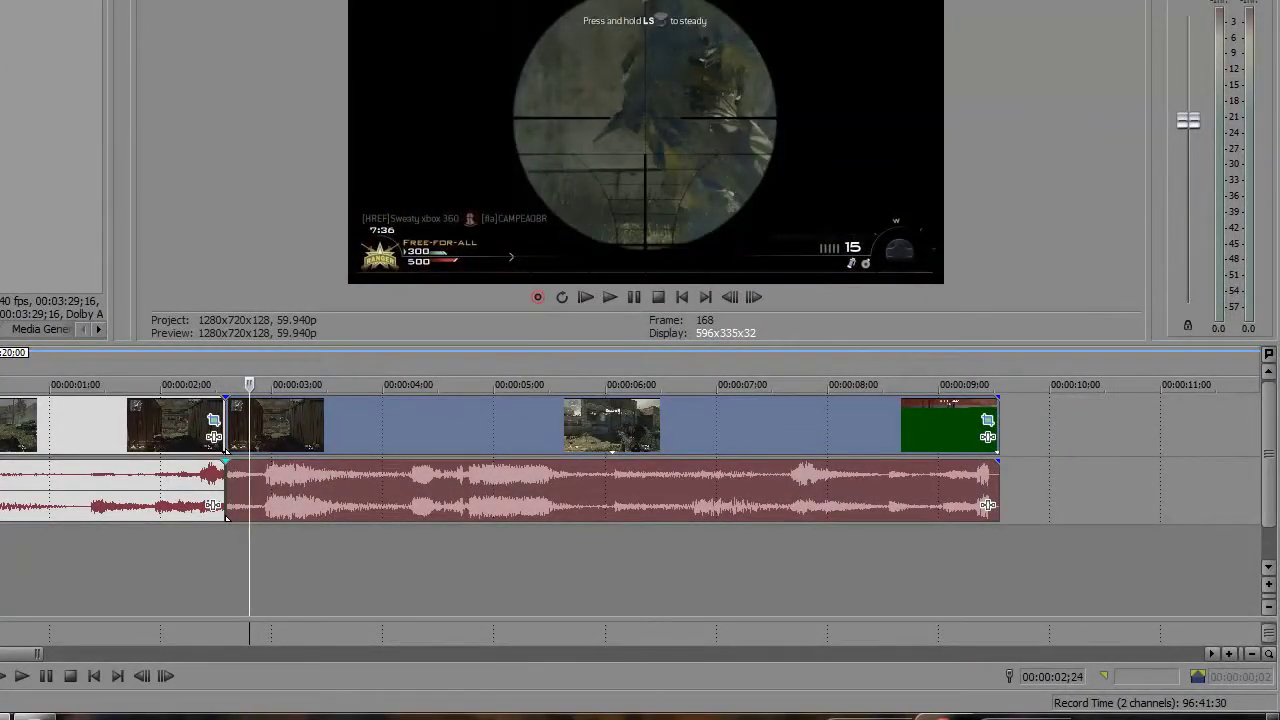
{"action": "key", "text": "Up"}
{"action": "key", "text": "Up"}
{"action": "key", "text": "Up"}
{"action": "key", "text": "Up"}
{"action": "key", "text": "Up"}
{"action": "key", "text": "Up"}
{"action": "key", "text": "Left"}
{"action": "key", "text": "Left"}
{"action": "key", "text": "Left"}
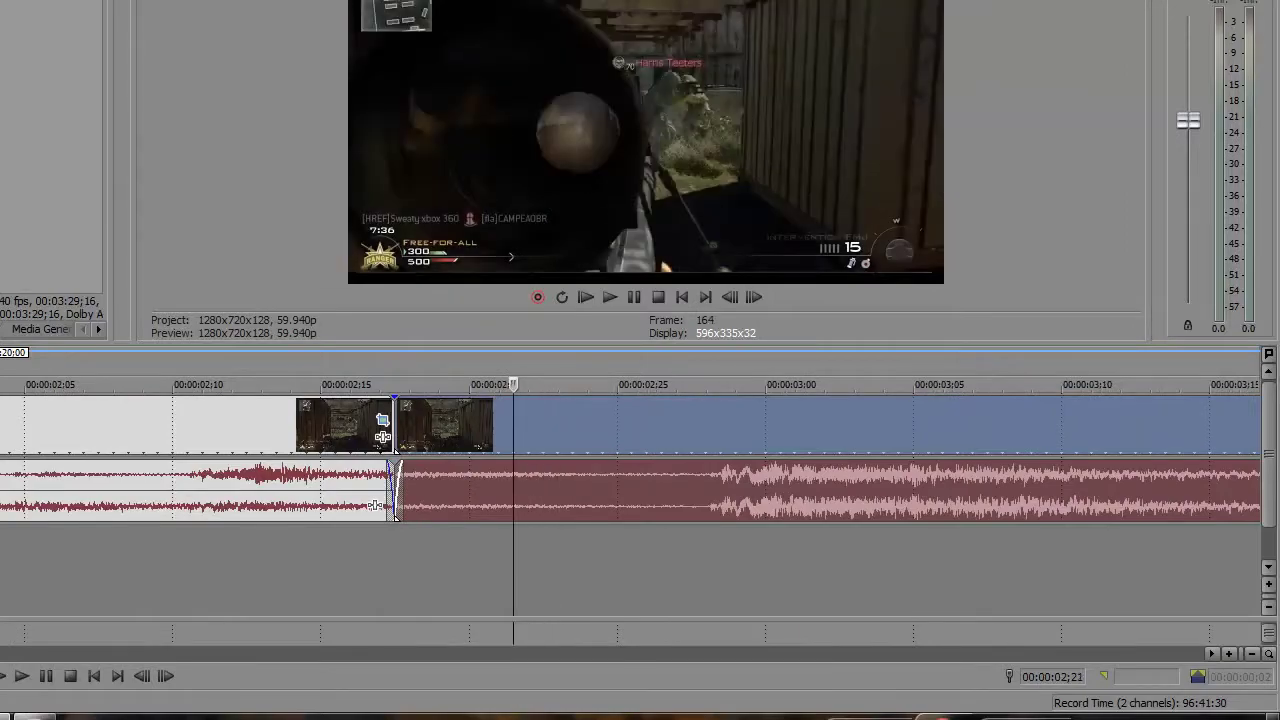
Drag the footage after 02;21 and the short scope-in slice rightward to open gaps.
{"action": "key", "text": "Up"}
{"action": "key", "text": "Up"}
{"action": "key", "text": "Up"}
{"action": "key", "text": "Up"}
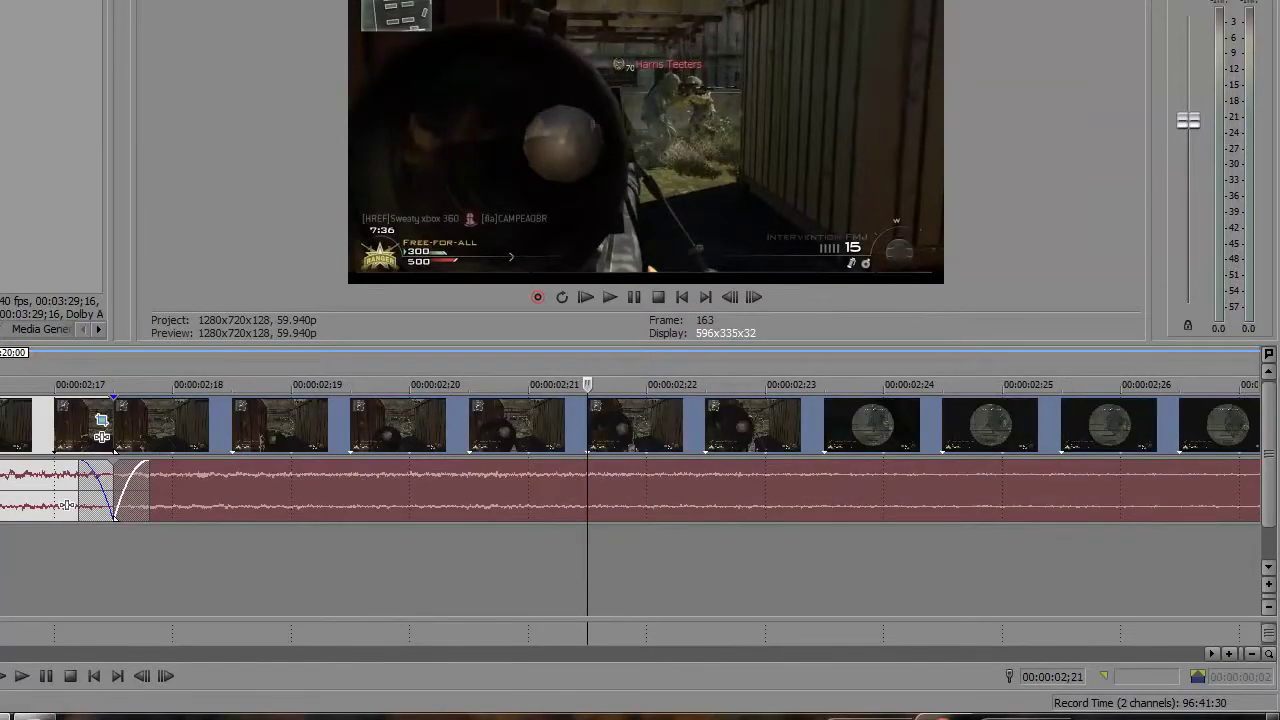
{"action": "key", "text": "Down"}
{"action": "key", "text": "Down"}
{"action": "key", "text": "Down"}
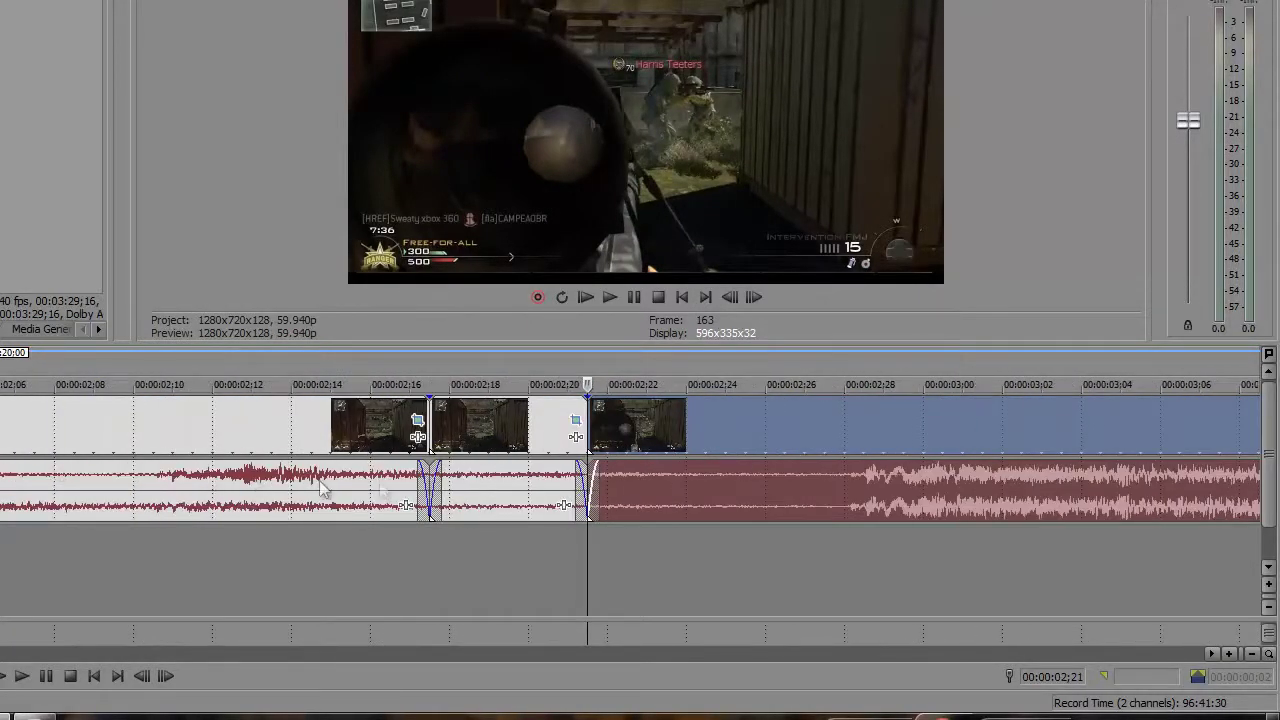
{"action": "left_click_drag", "start_coordinate": [700, 437], "coordinate": [1115, 455]}
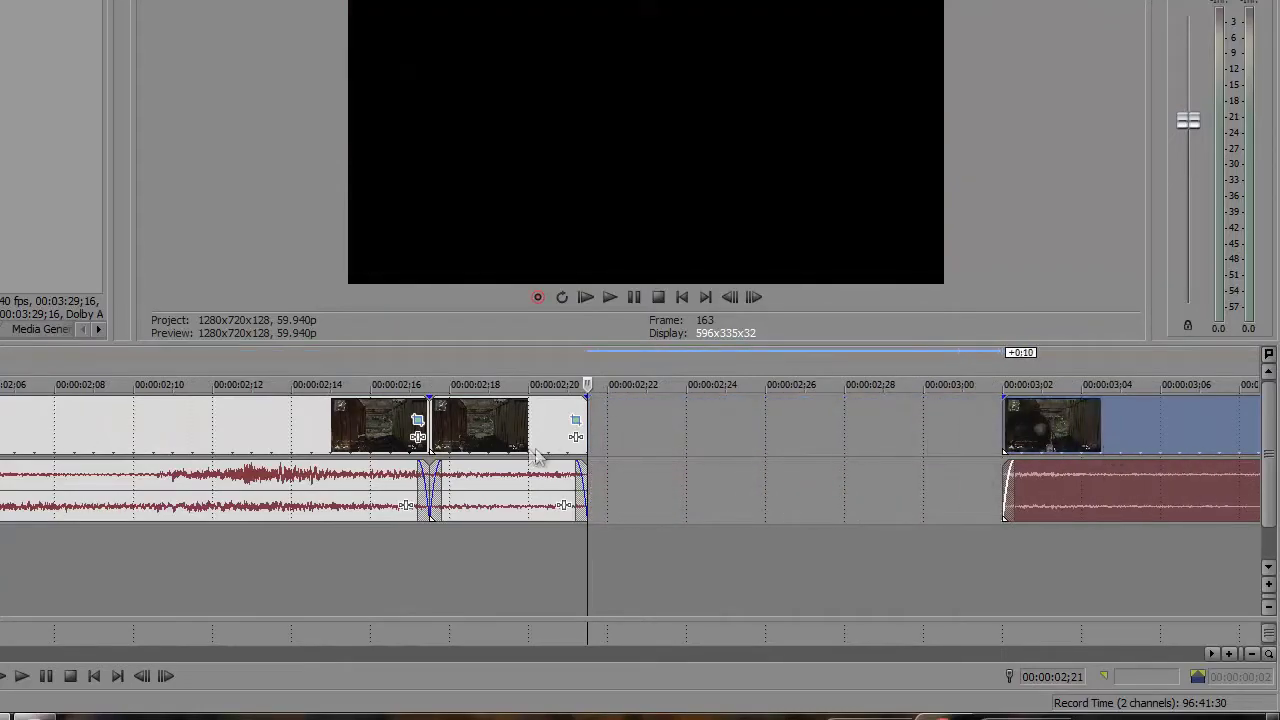
{"action": "left_click_drag", "start_coordinate": [509, 437], "coordinate": [697, 443]}
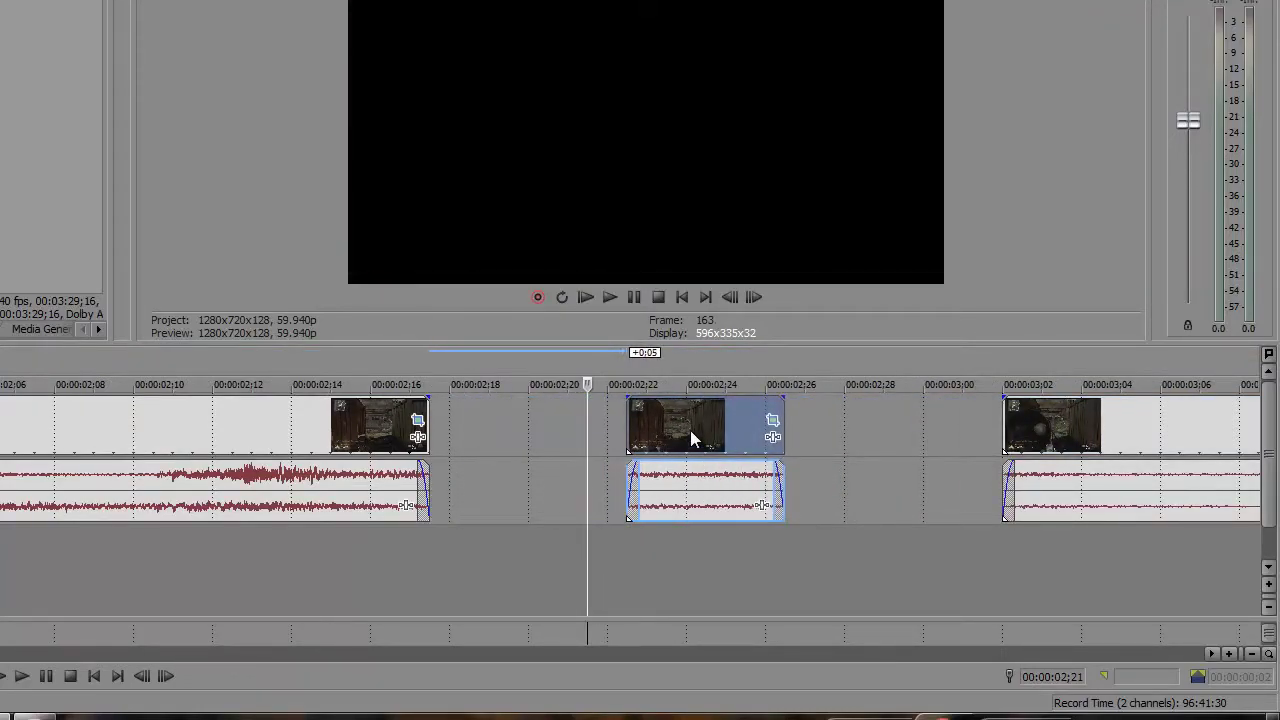
Shift the short slice to about 00:00:03;00 and put the playhead at its start.
{"action": "key", "text": "Down"}
{"action": "key", "text": "Down"}
{"action": "key", "text": "Down"}
{"action": "key", "text": "Down"}
{"action": "key", "text": "Down"}
{"action": "key", "text": "Down"}
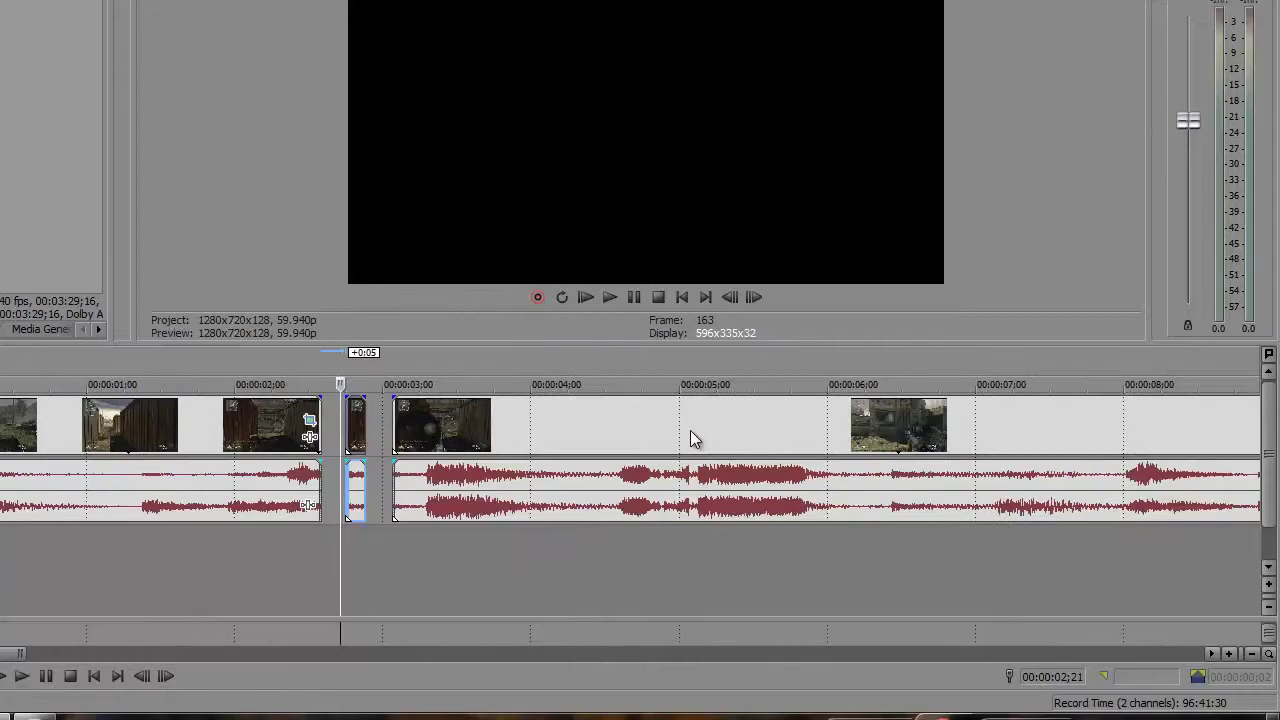
{"action": "left_click_drag", "start_coordinate": [695, 437], "coordinate": [1258, 432]}
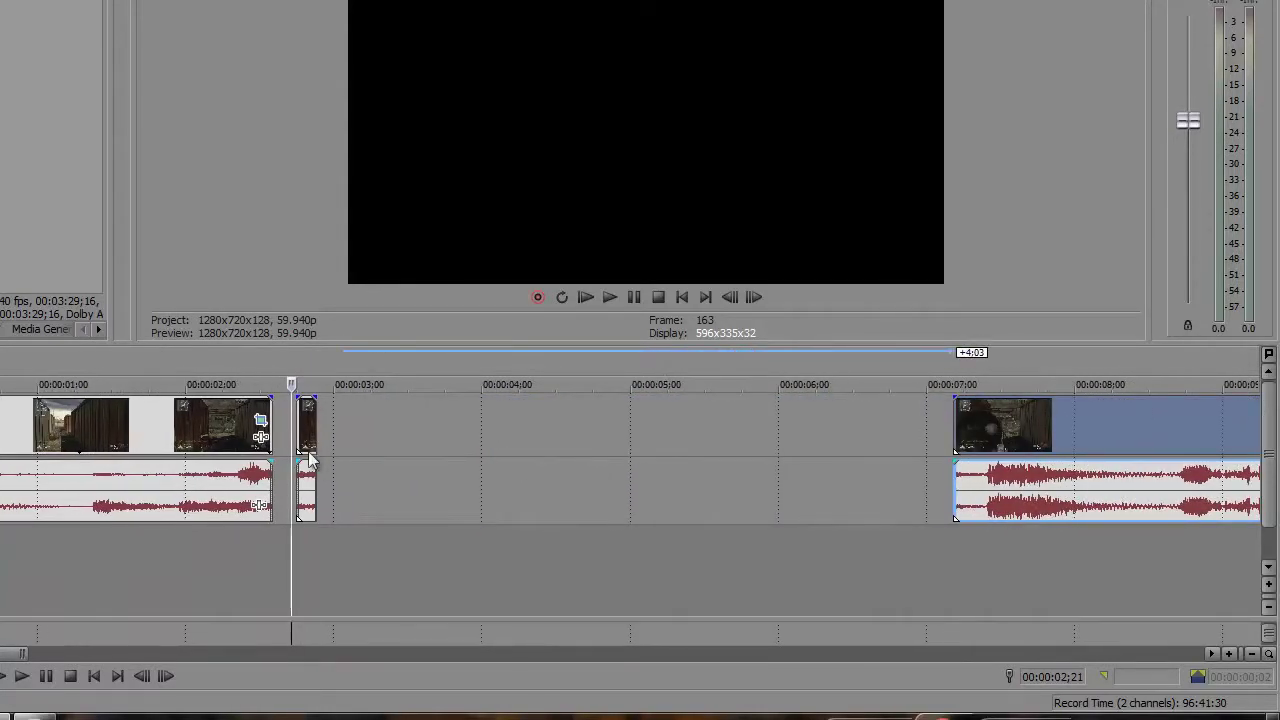
{"action": "left_click_drag", "start_coordinate": [310, 460], "coordinate": [398, 444]}
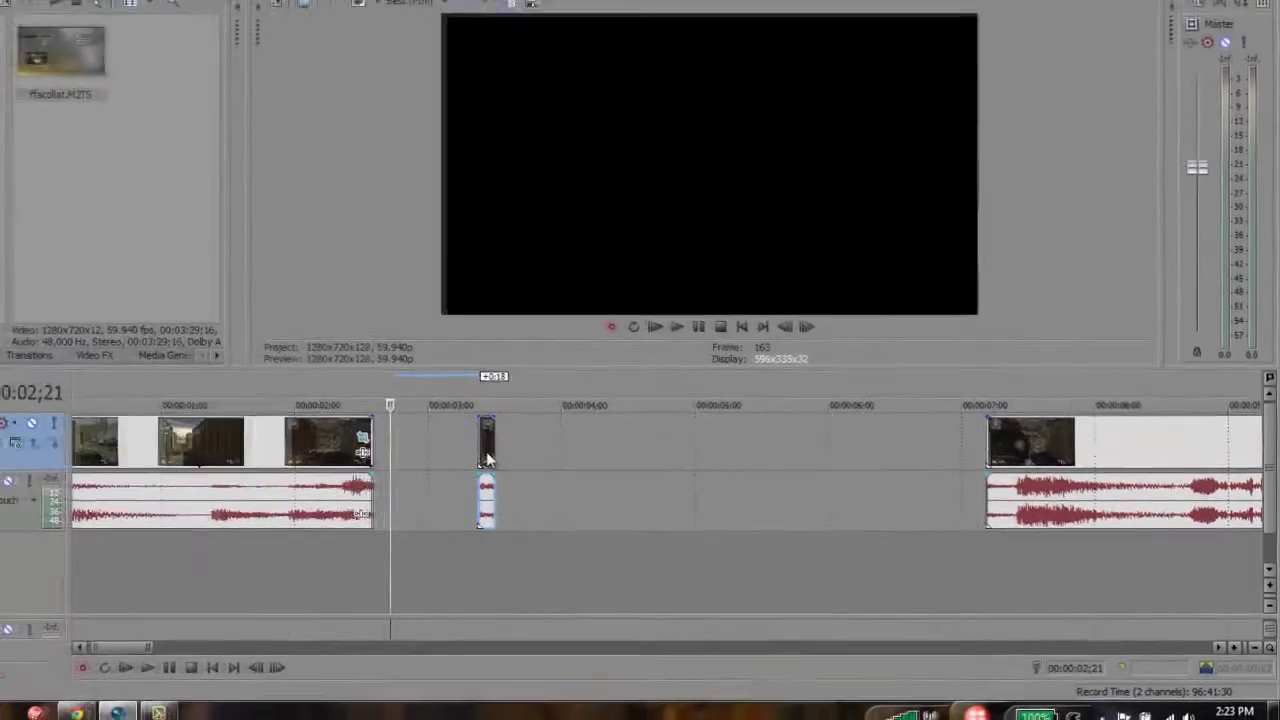
{"action": "key", "text": "Up"}
{"action": "key", "text": "Up"}
{"action": "key", "text": "Up"}
{"action": "key", "text": "Up"}
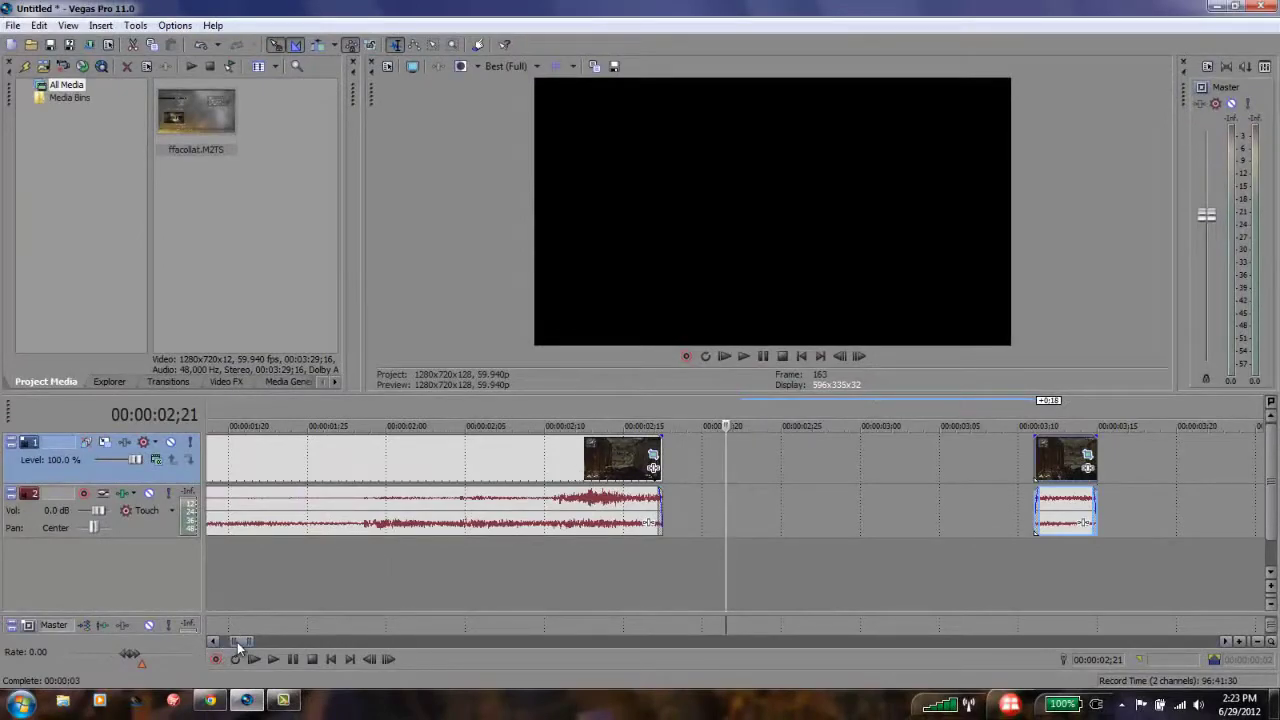
{"action": "left_click_drag", "start_coordinate": [238, 646], "coordinate": [255, 647]}
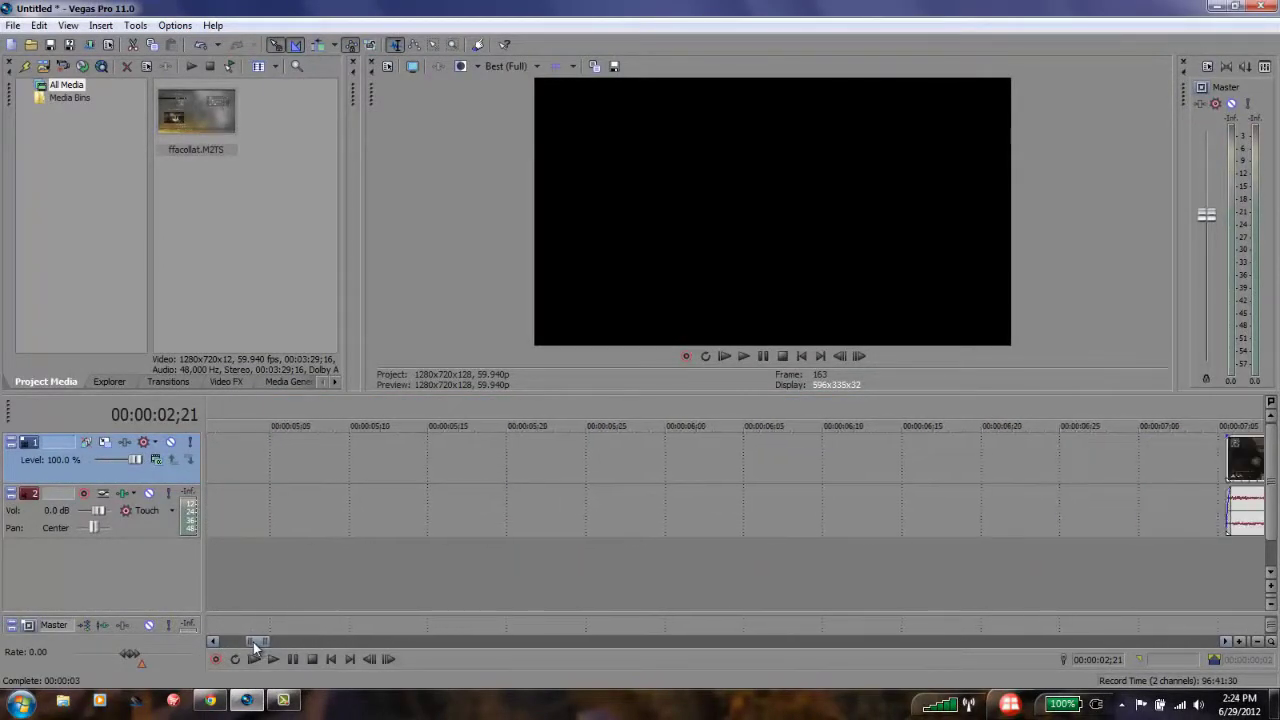
{"action": "key", "text": "Down"}
{"action": "key", "text": "Down"}
{"action": "key", "text": "Down"}
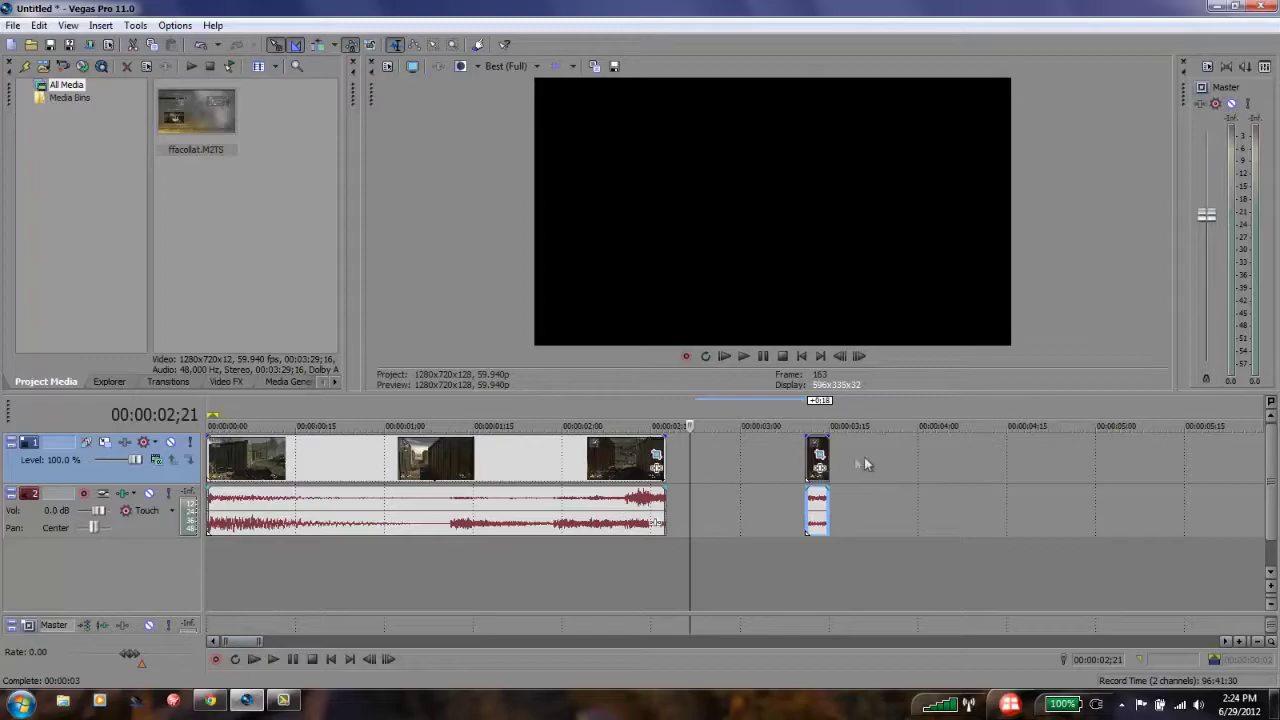
{"action": "left_click", "coordinate": [811, 463]}
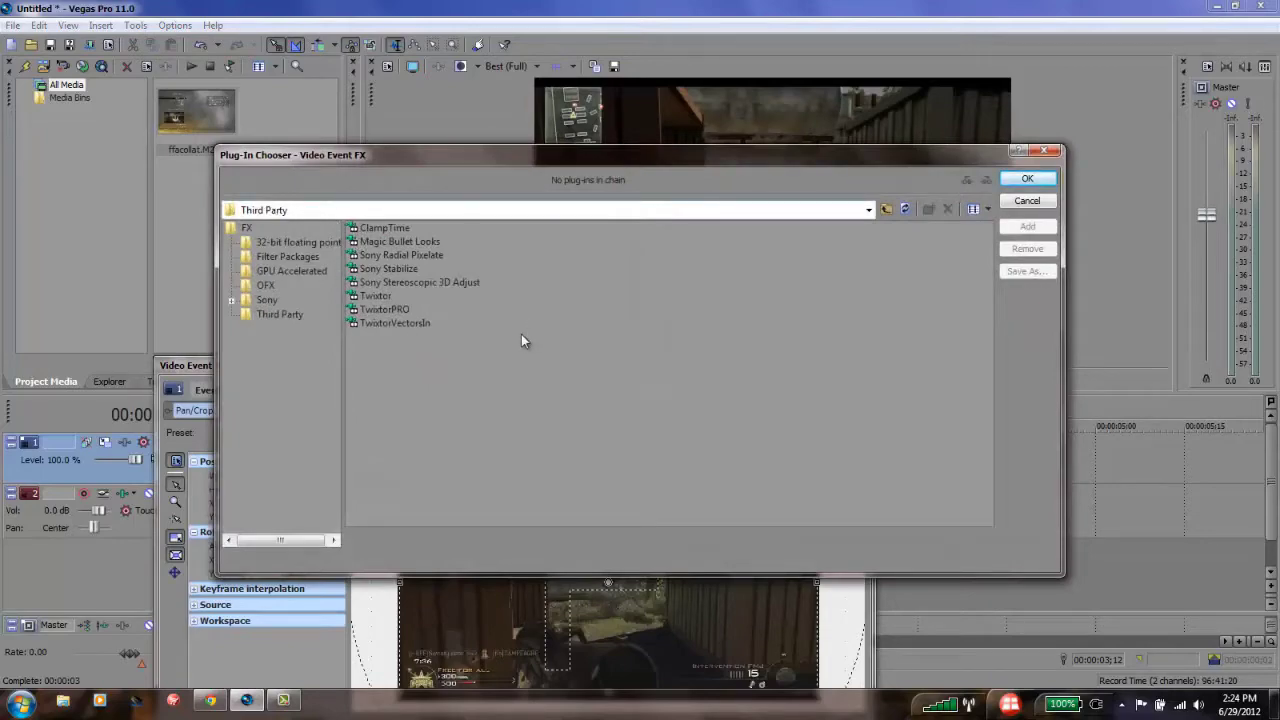
Add Twixtor from the Third Party plug-ins to the short clip's effect chain.
{"action": "left_click", "coordinate": [268, 301]}
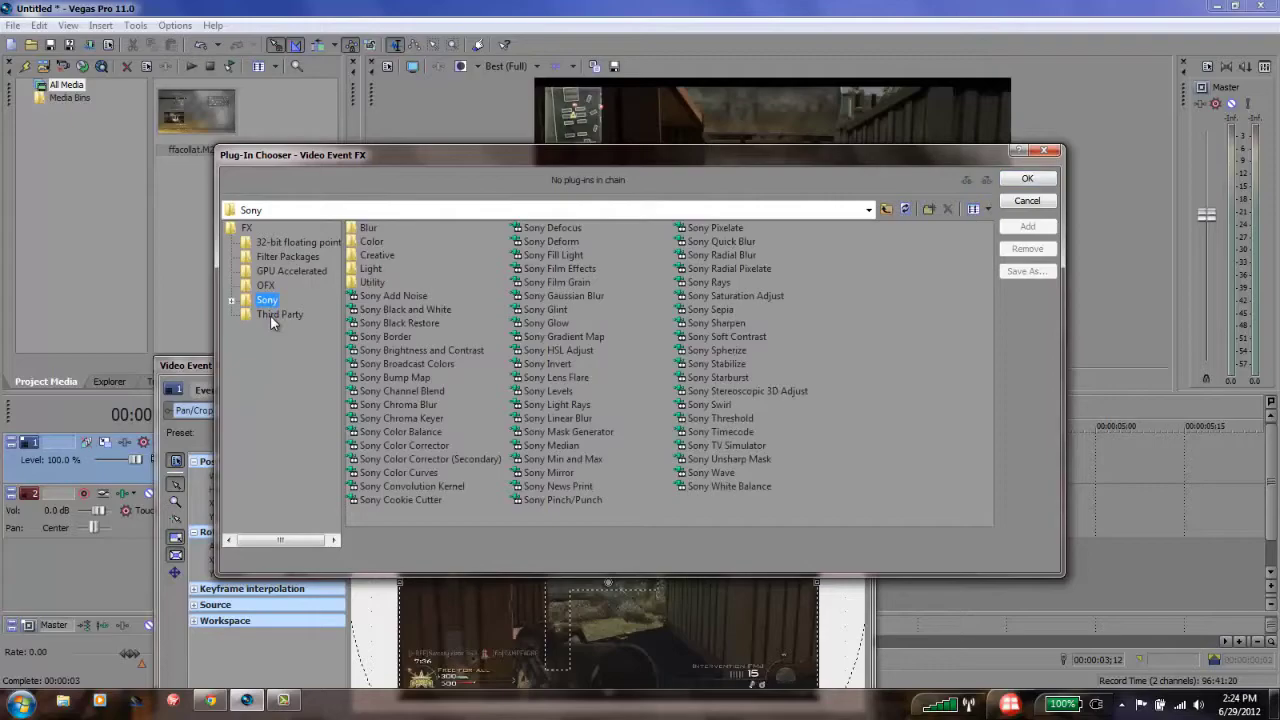
{"action": "left_click", "coordinate": [270, 316]}
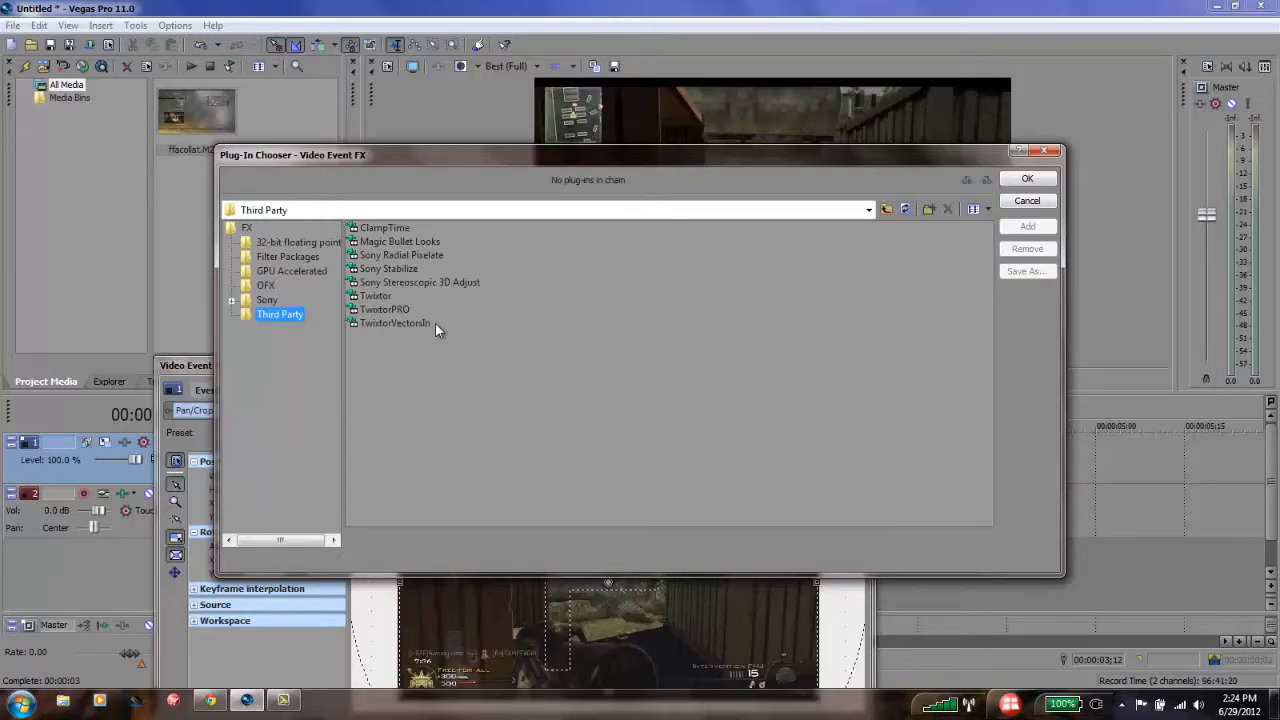
{"action": "double_click", "coordinate": [378, 293]}
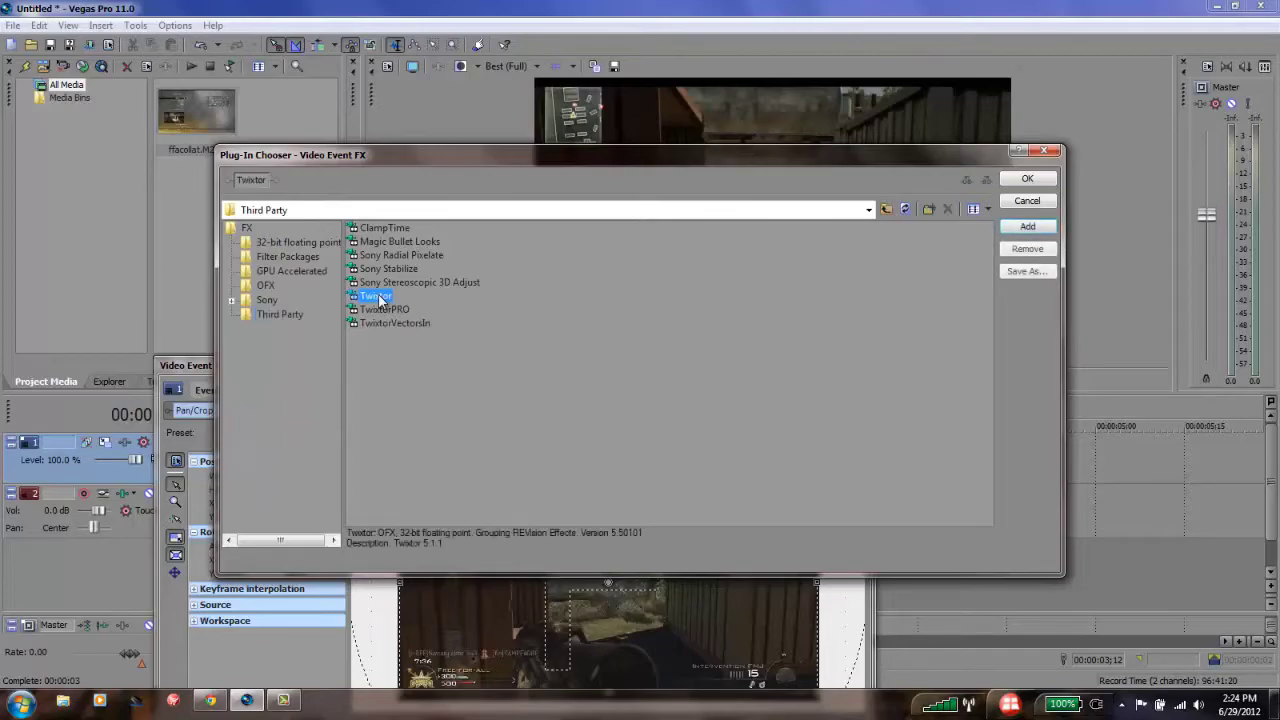
Open Twixtor's settings and reposition the effects window, trying a 1000% speed.
{"action": "left_click", "coordinate": [1022, 179]}
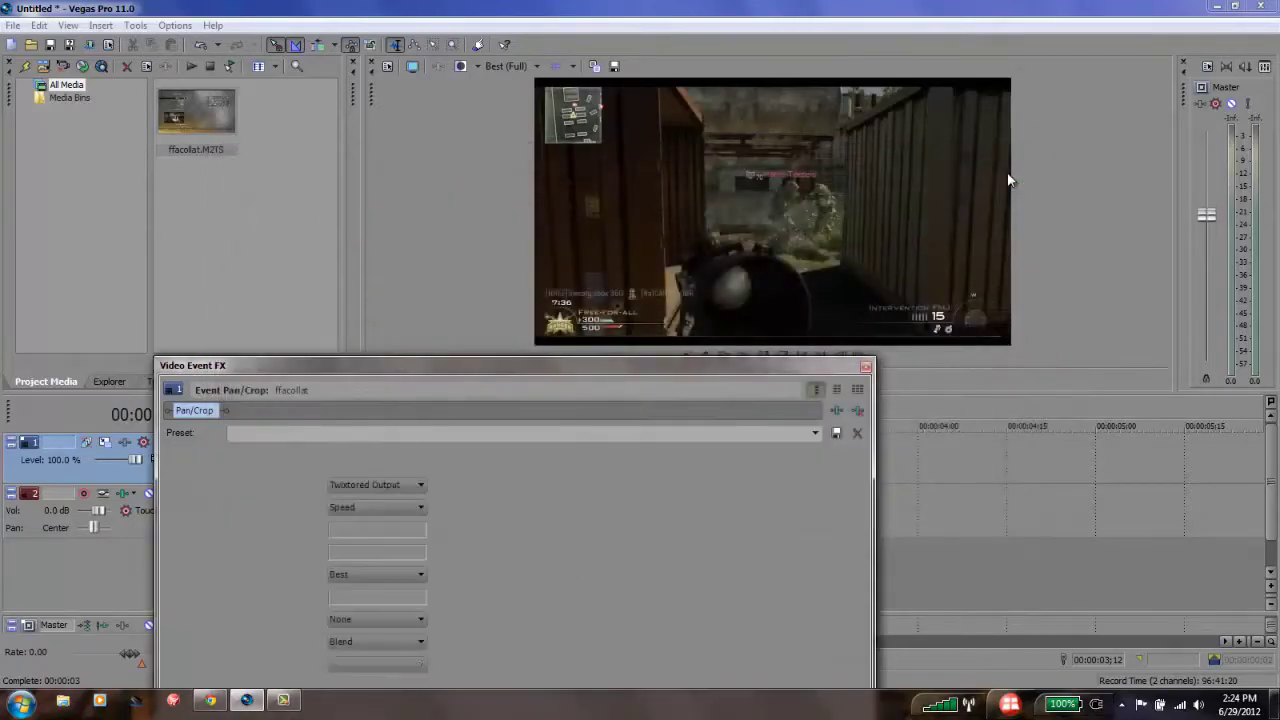
{"action": "left_click_drag", "start_coordinate": [662, 366], "coordinate": [702, 103]}
{"action": "mouse_move", "coordinate": [589, 181]}
{"action": "left_mouse_down"}
{"action": "mouse_move", "coordinate": [584, 200]}
{"action": "mouse_move", "coordinate": [594, 190]}
{"action": "left_mouse_up"}
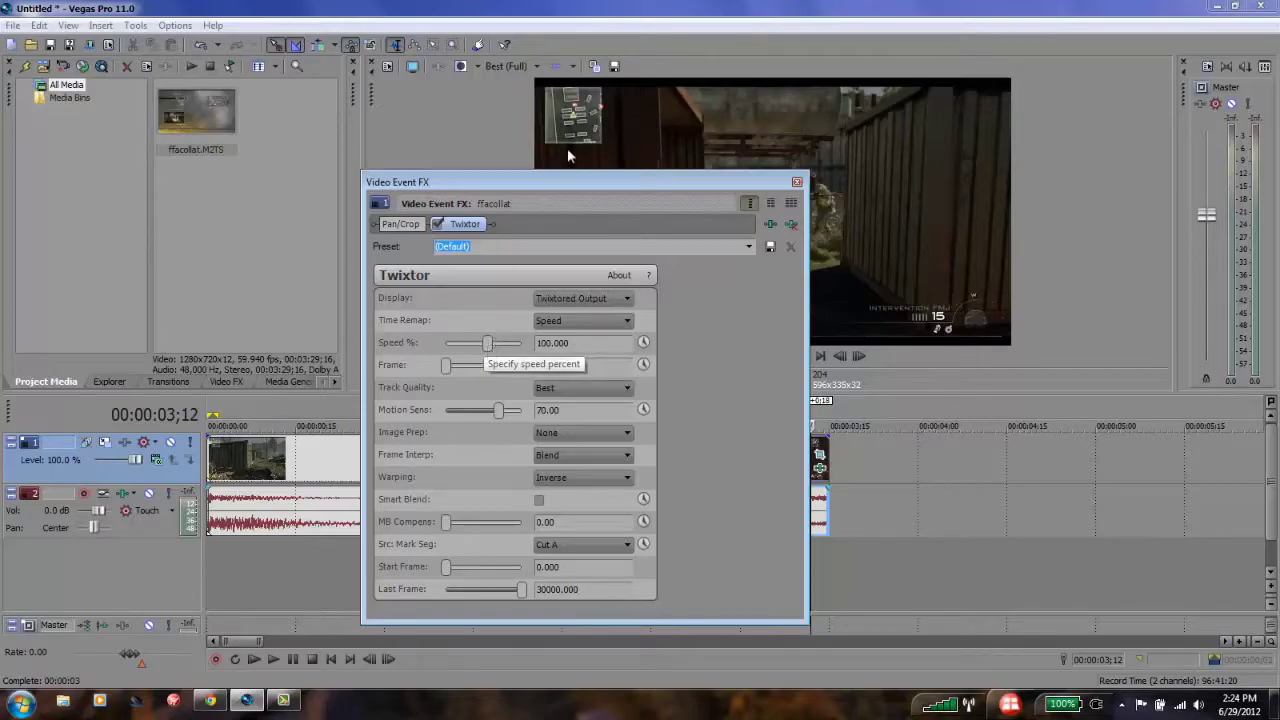
{"action": "left_click_drag", "start_coordinate": [558, 187], "coordinate": [556, 198]}
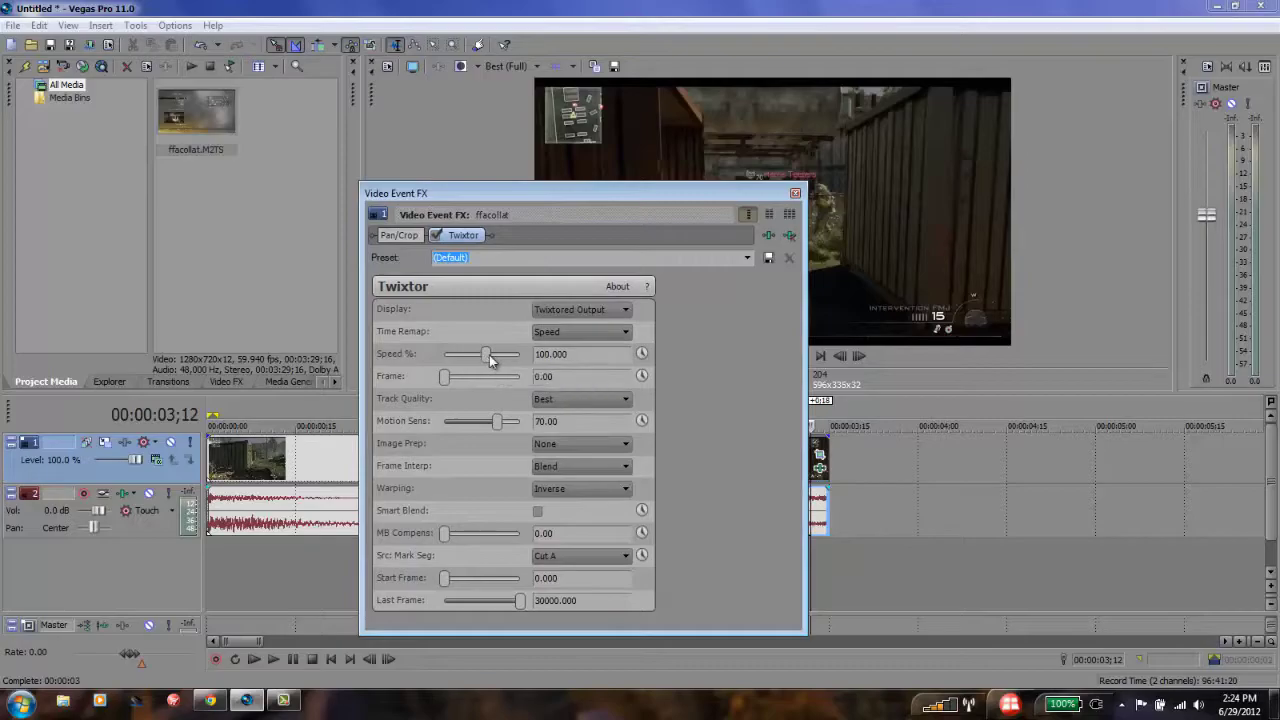
{"action": "left_click_drag", "start_coordinate": [489, 355], "coordinate": [585, 353]}
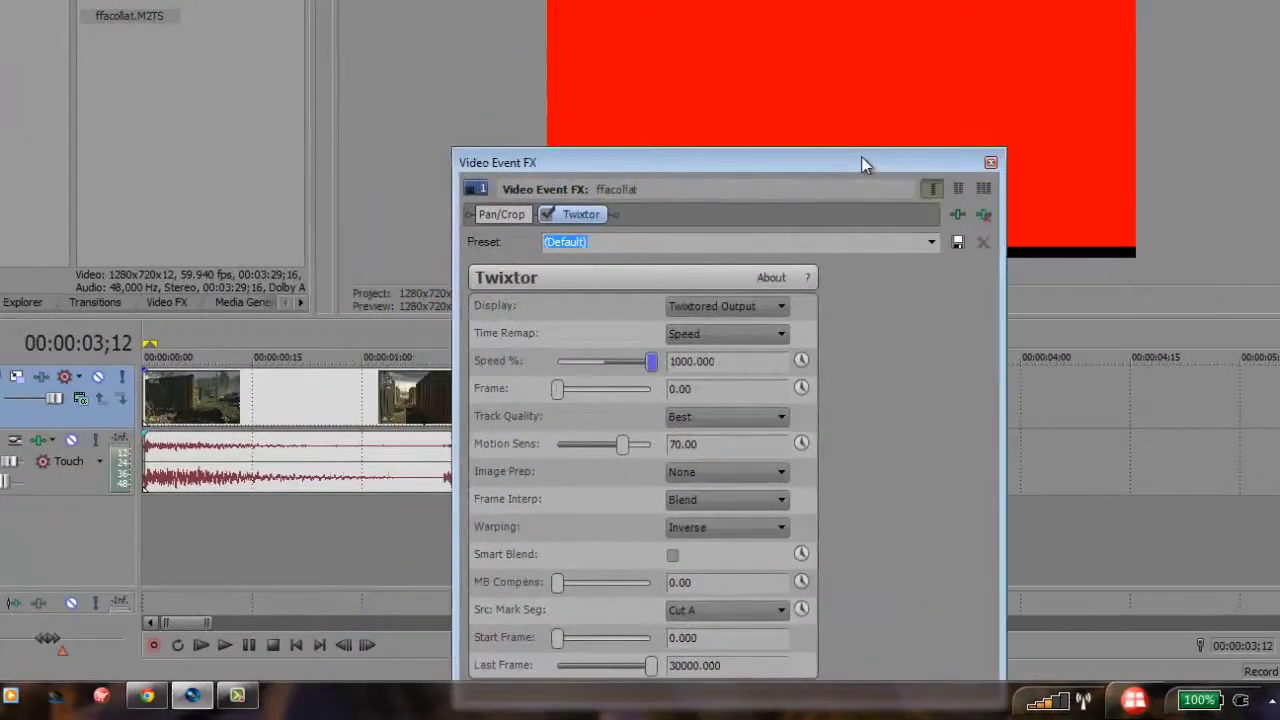
{"action": "left_click_drag", "start_coordinate": [861, 156], "coordinate": [690, 76]}
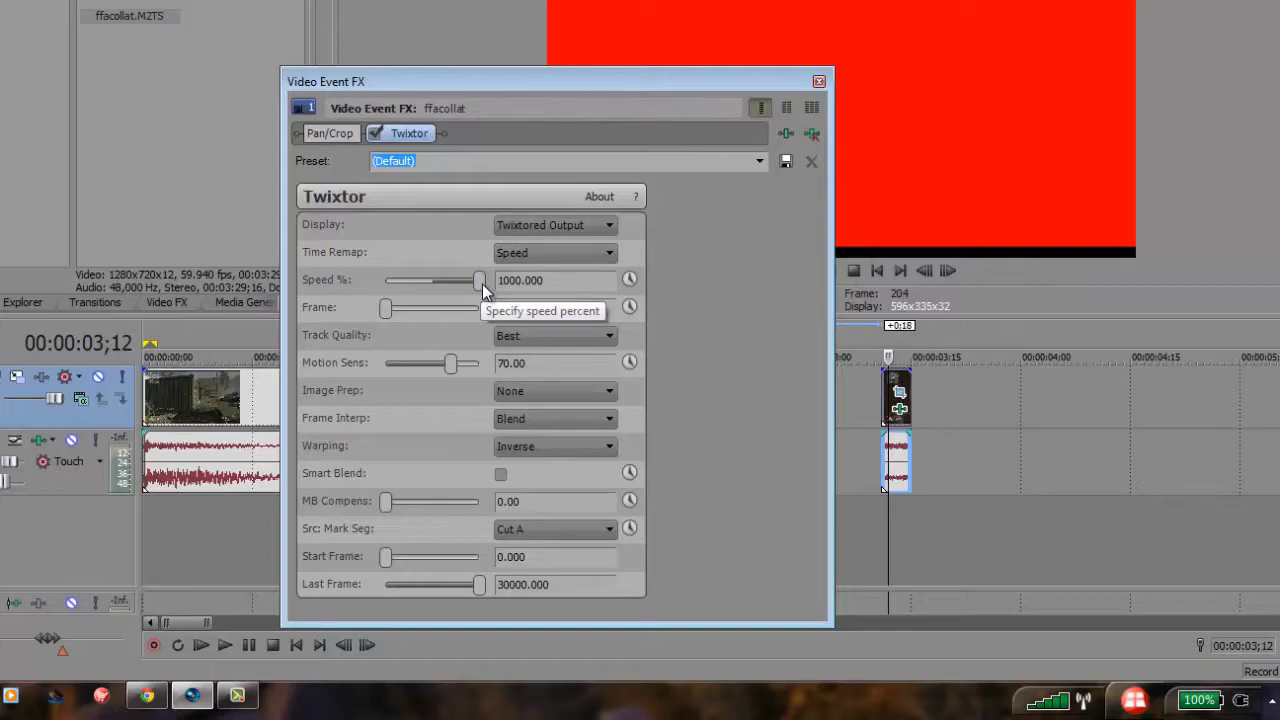
Enter 10 as Twixtor's Speed % and close the Video Event FX window.
{"action": "left_click_drag", "start_coordinate": [482, 283], "coordinate": [426, 290]}
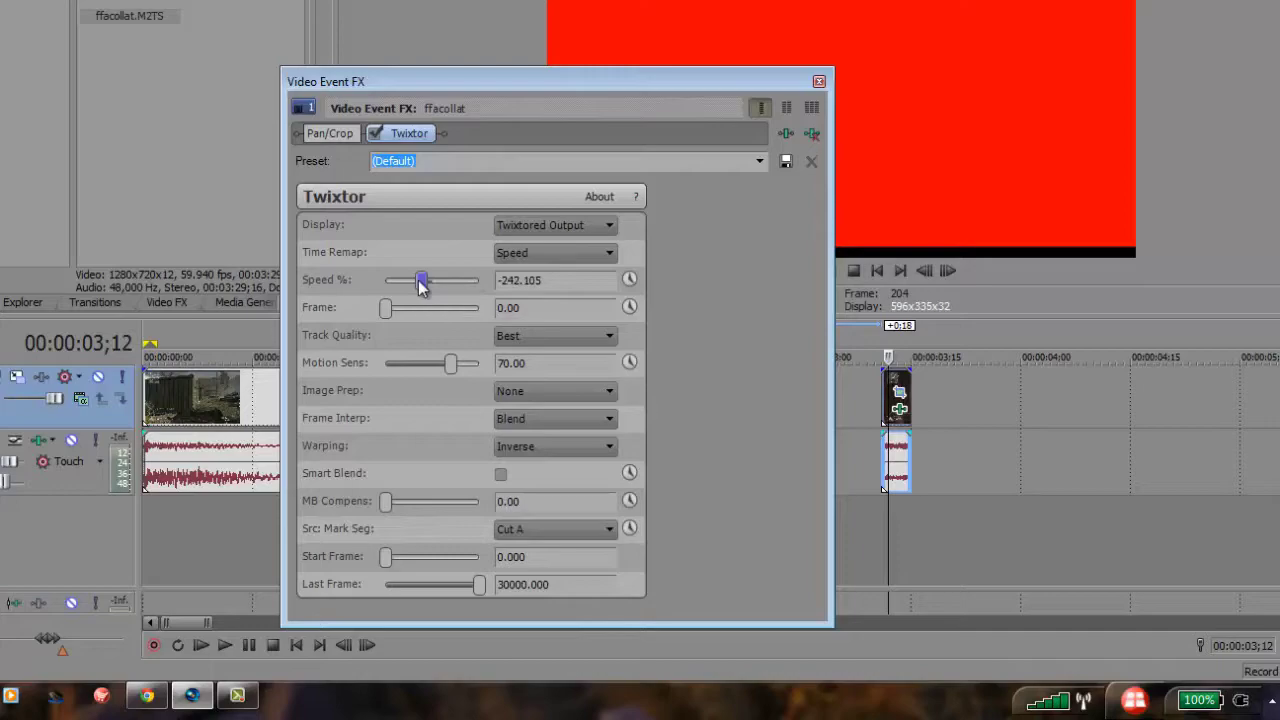
{"action": "left_click_drag", "start_coordinate": [421, 287], "coordinate": [431, 287]}
{"action": "double_click", "coordinate": [553, 280]}
{"action": "type", "text": "10"}
{"action": "key", "text": "Return"}
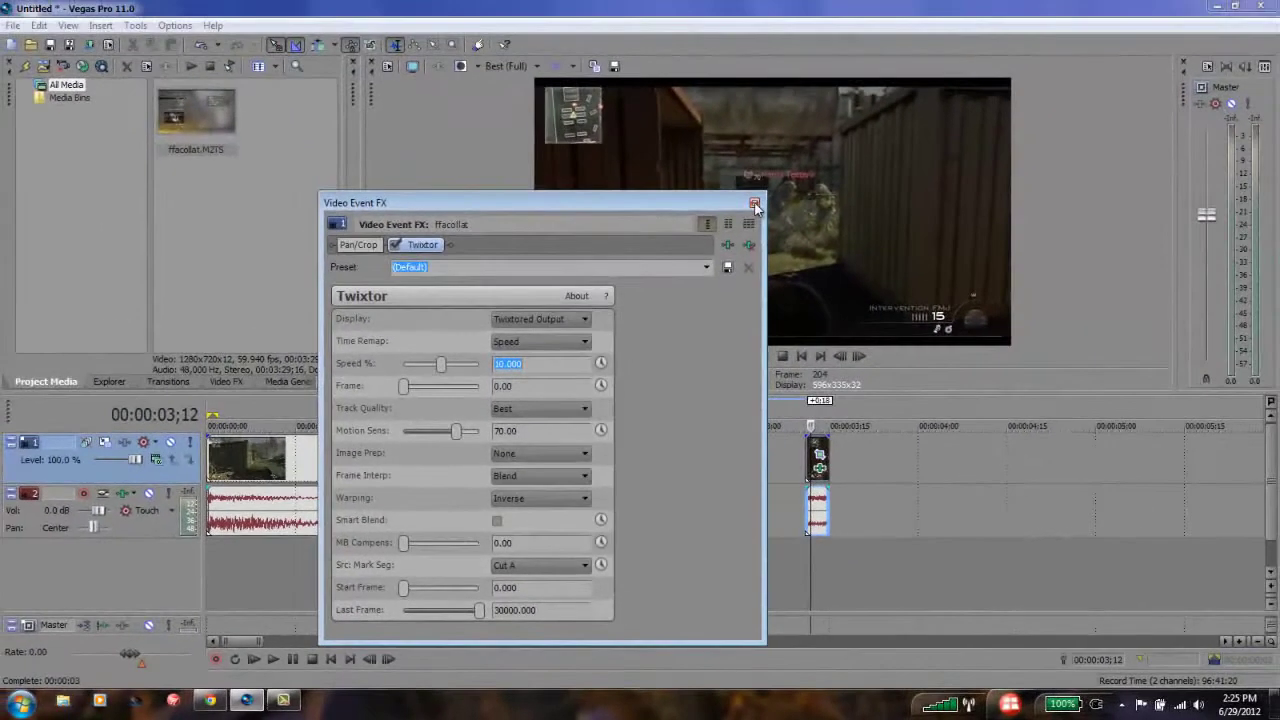
{"action": "left_click", "coordinate": [784, 147]}
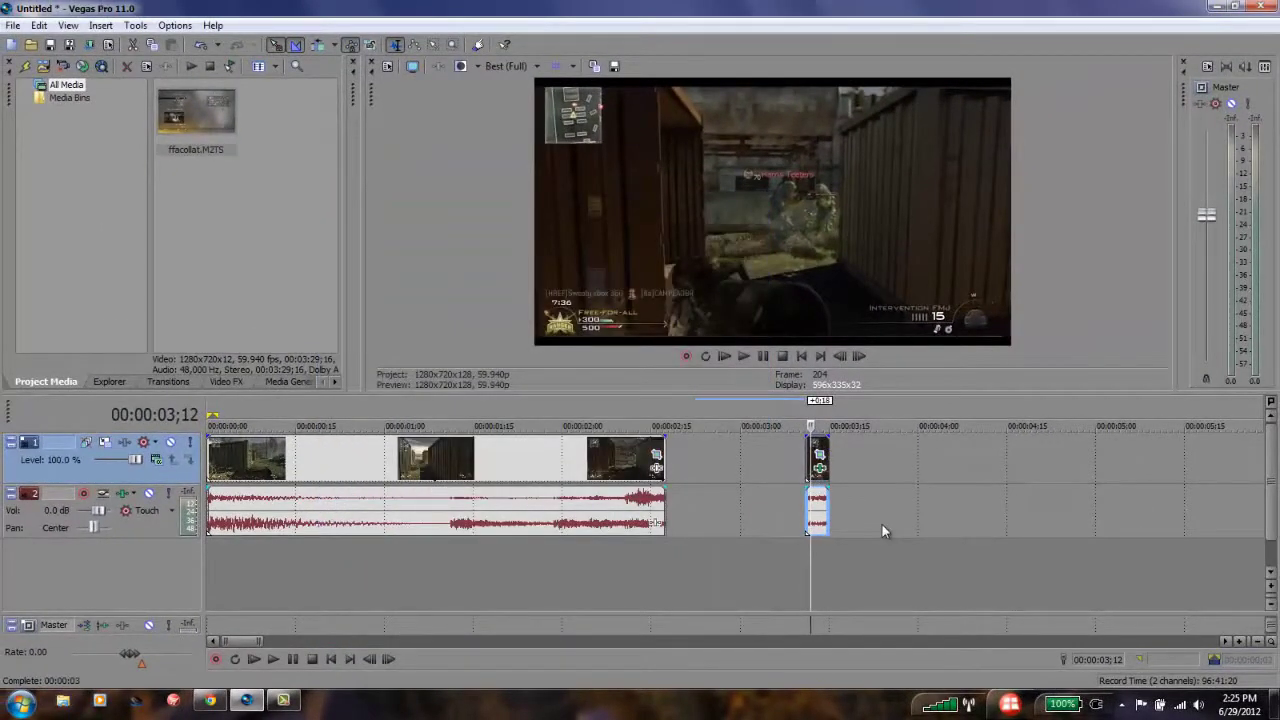
Select the later gameplay clip starting near 00:00:07.
{"action": "key", "text": "Left"}
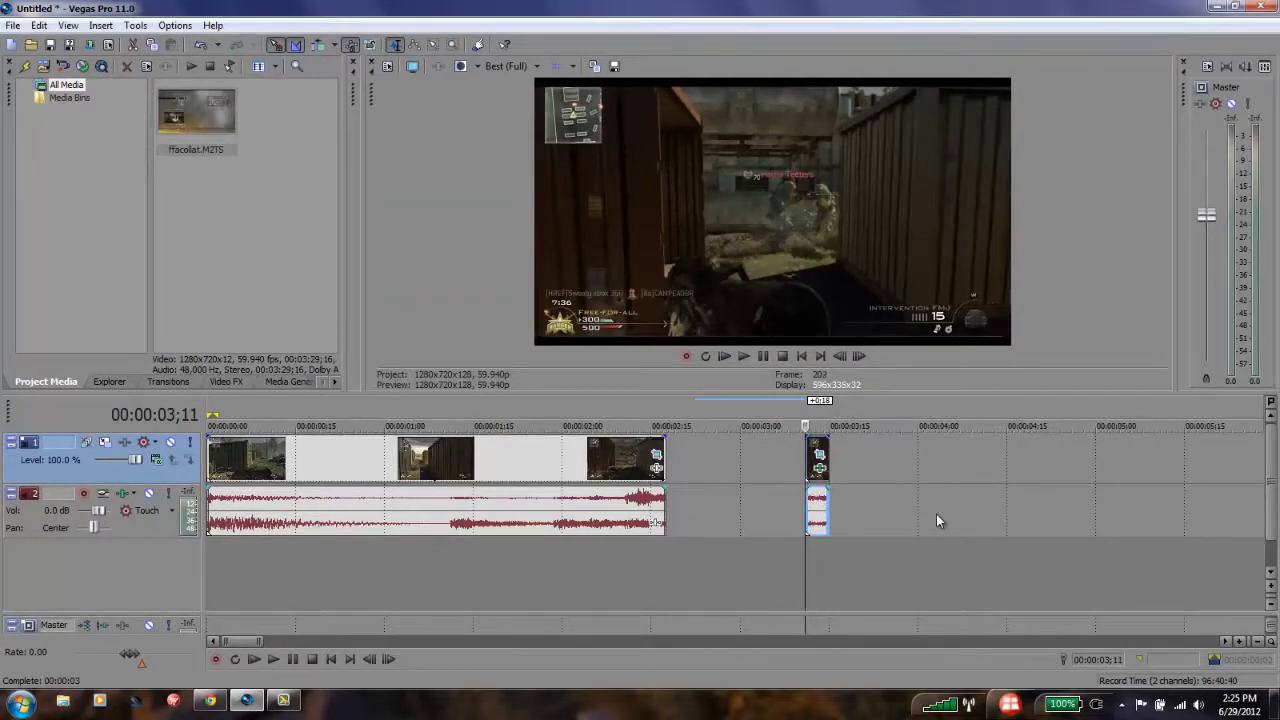
{"action": "left_click", "coordinate": [852, 505]}
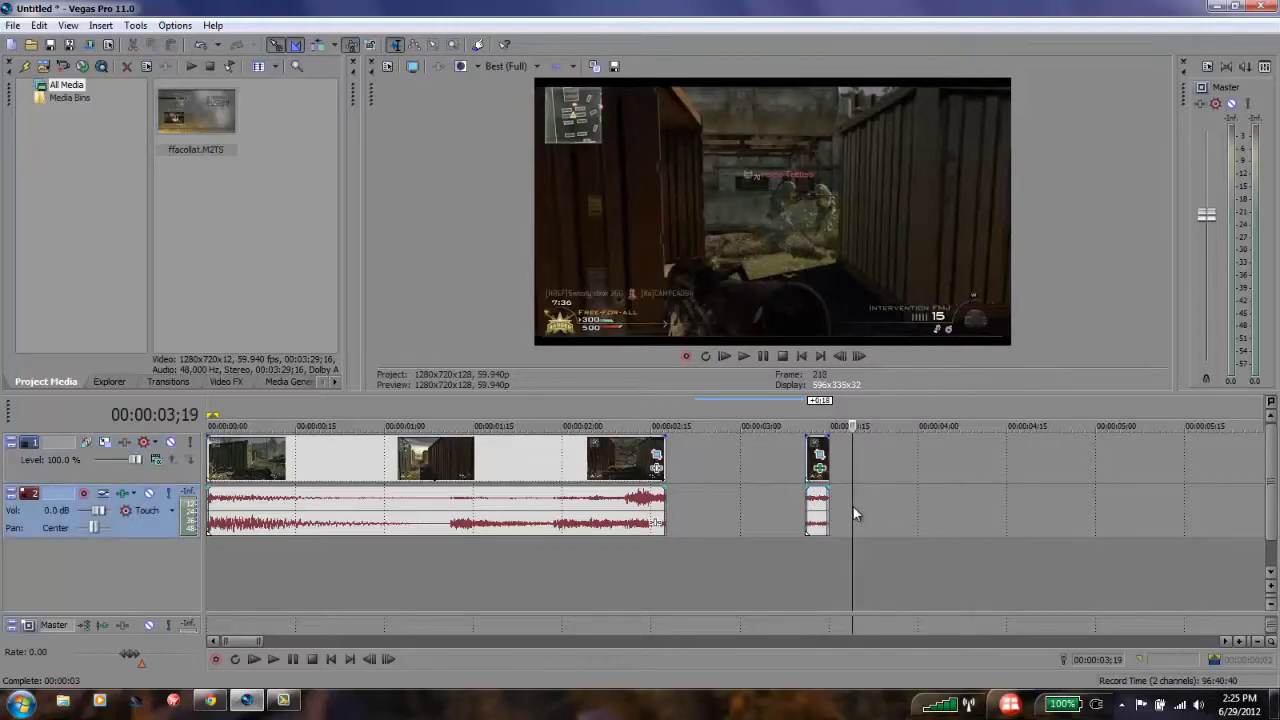
{"action": "scroll", "coordinate": [845, 515], "scroll_direction": "down", "scroll_amount": 4}
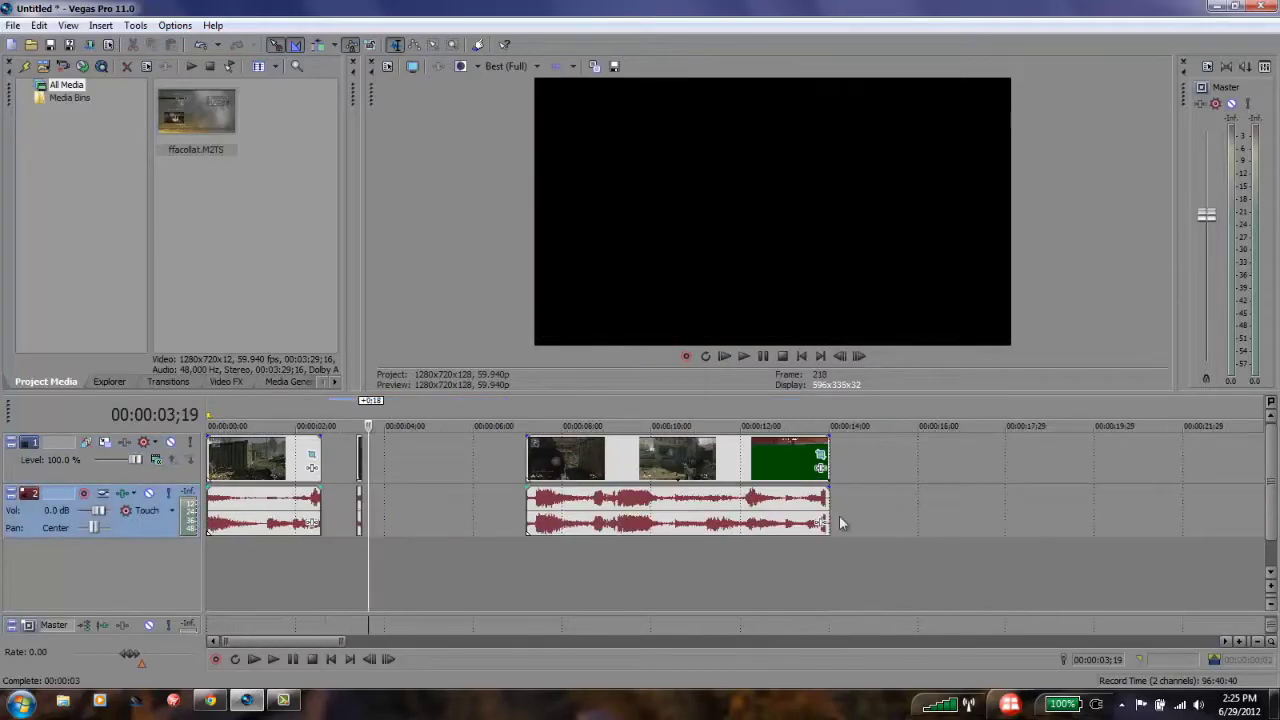
{"action": "left_click", "coordinate": [530, 470]}
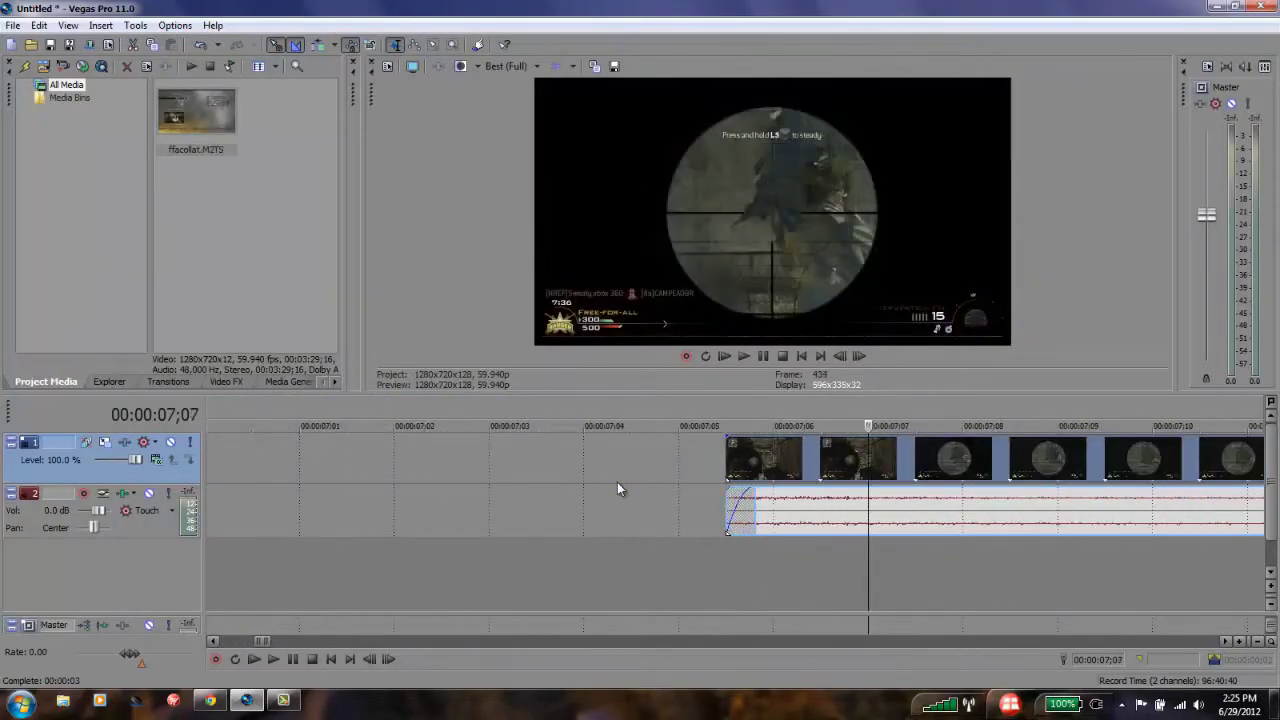
{"action": "key", "text": "Right"}
{"action": "scroll", "coordinate": [617, 483], "scroll_direction": "up", "scroll_amount": 2}
Zoom the timeline in and step frame by frame to where the scope starts rising.
{"action": "scroll", "coordinate": [617, 483], "scroll_direction": "up", "scroll_amount": 2}
{"action": "key", "text": "Right"}
{"action": "scroll", "coordinate": [617, 482], "scroll_direction": "up", "scroll_amount": 3}
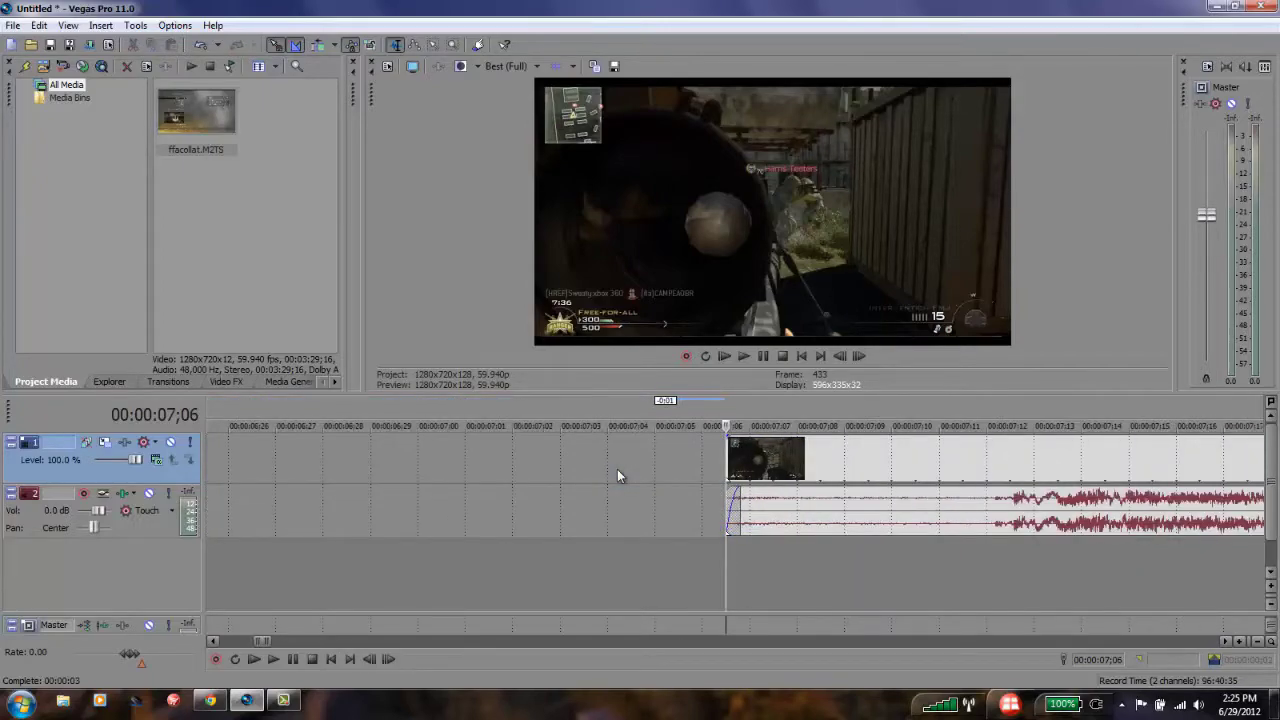
{"action": "key", "text": "Right"}
{"action": "key", "text": "Up"}
{"action": "key", "text": "Up"}
{"action": "key", "text": "Left"}
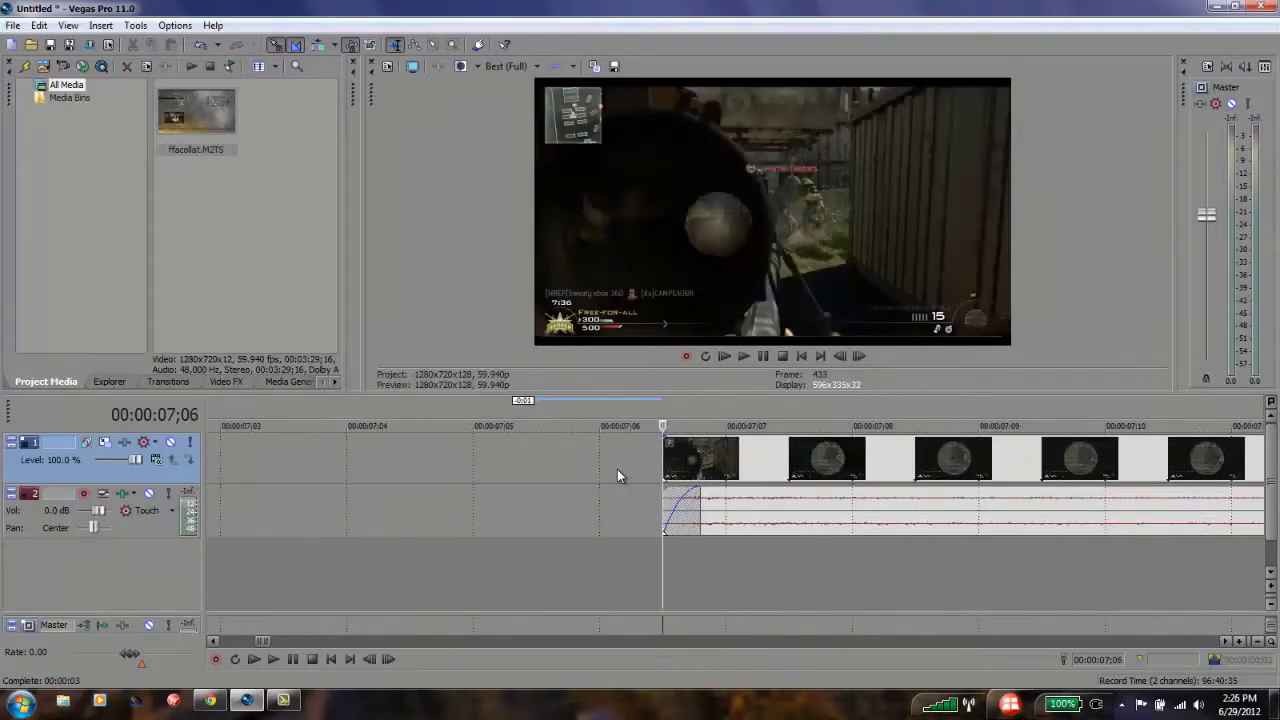
{"action": "key", "text": "Up"}
{"action": "key", "text": "Right"}
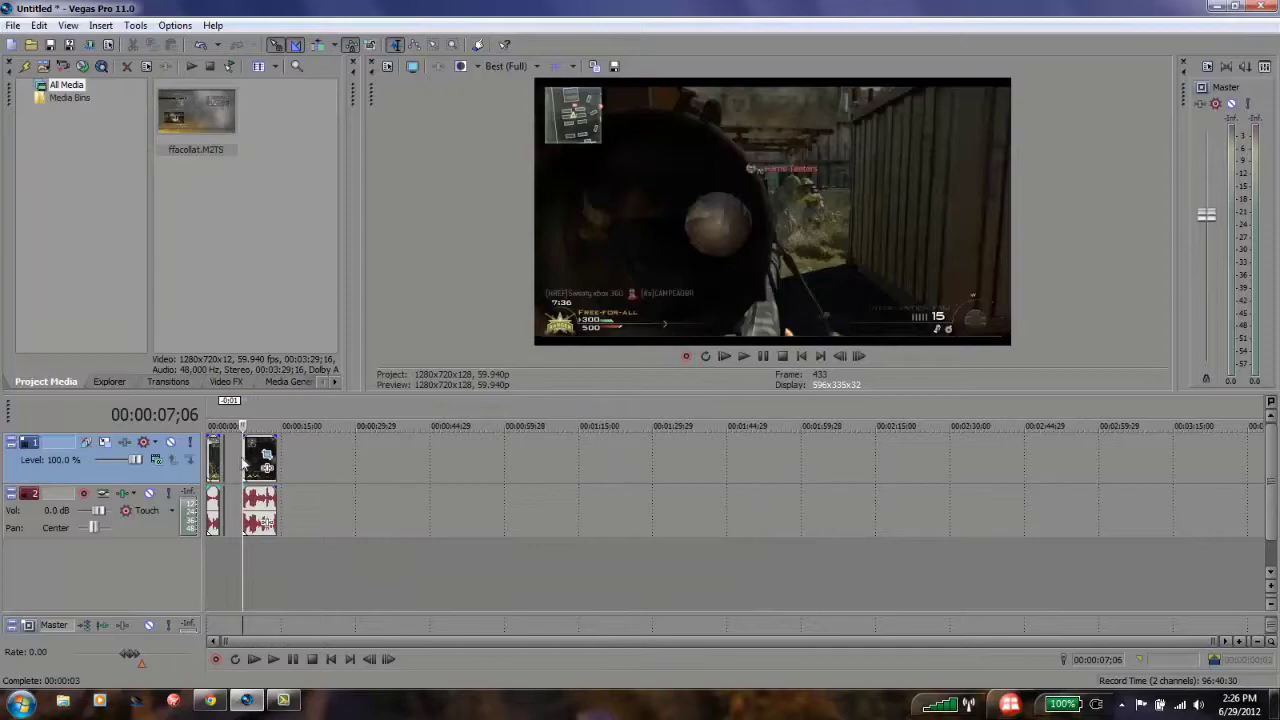
Move the later gameplay clip out to about 1:50 and shift the slowed clip slightly earlier.
{"action": "left_click_drag", "start_coordinate": [258, 465], "coordinate": [792, 487]}
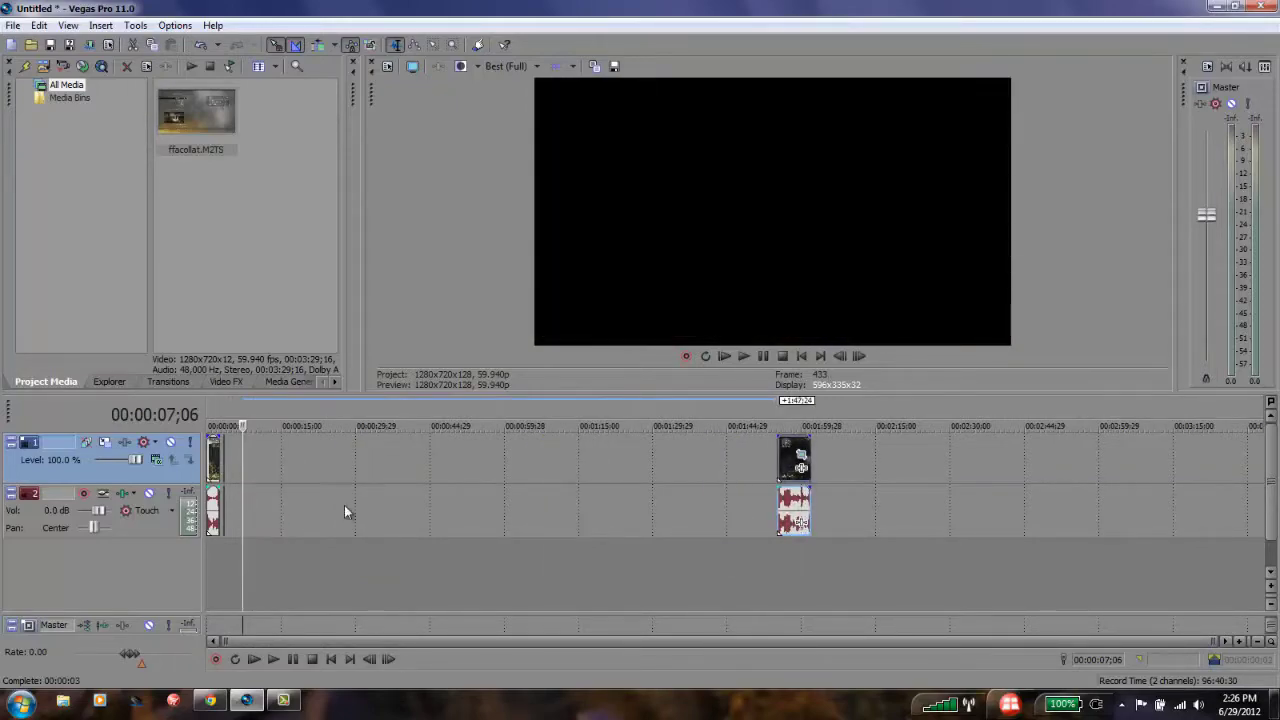
{"action": "key", "text": "Up"}
{"action": "key", "text": "Up"}
{"action": "key", "text": "Up"}
{"action": "key", "text": "Up"}
{"action": "key", "text": "Up"}
{"action": "key", "text": "Up"}
{"action": "key", "text": "Up"}
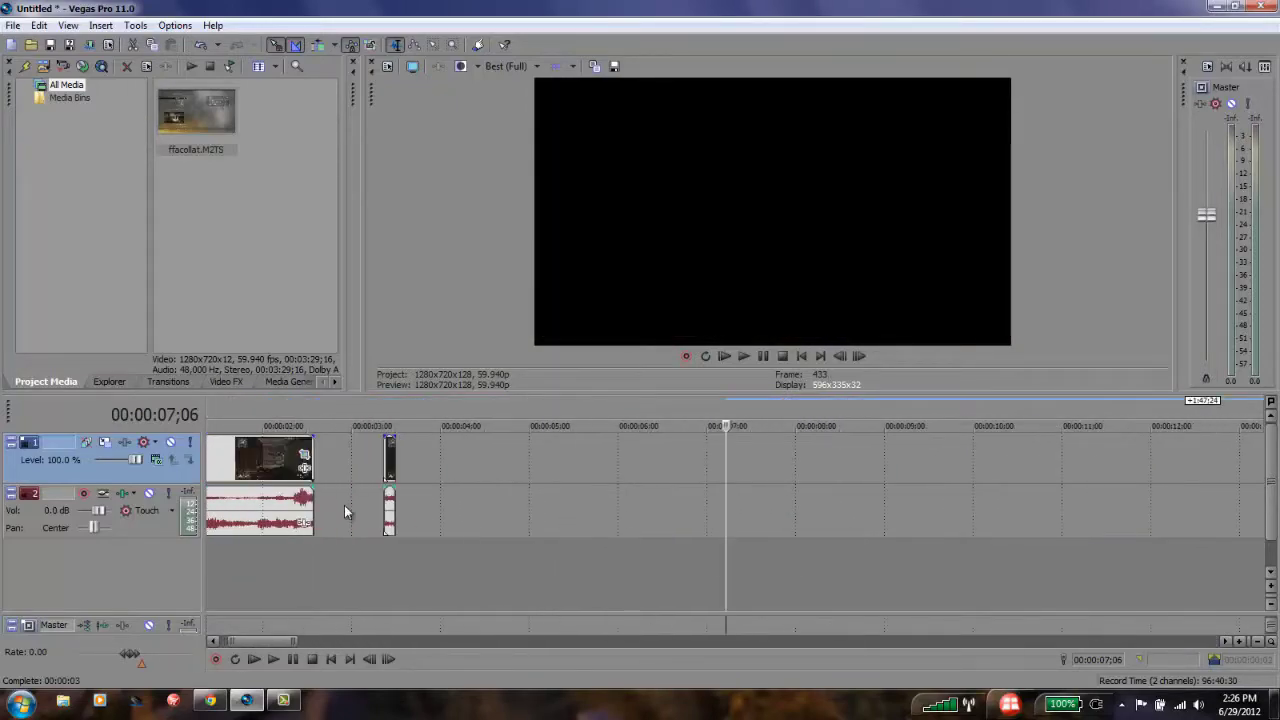
{"action": "left_click", "coordinate": [393, 465]}
{"action": "key", "text": "Up"}
{"action": "key", "text": "Up"}
{"action": "key", "text": "Up"}
{"action": "key", "text": "Up"}
{"action": "key", "text": "Up"}
{"action": "key", "text": "Up"}
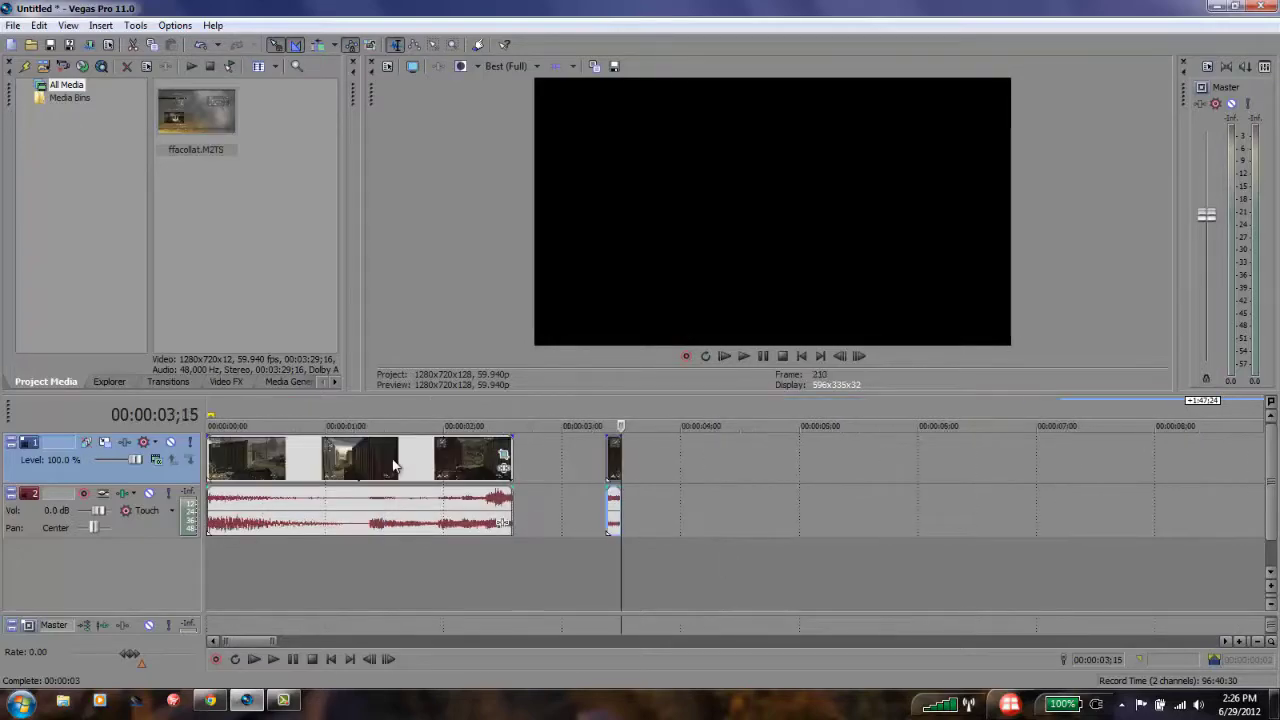
{"action": "left_click_drag", "start_coordinate": [615, 465], "coordinate": [442, 465]}
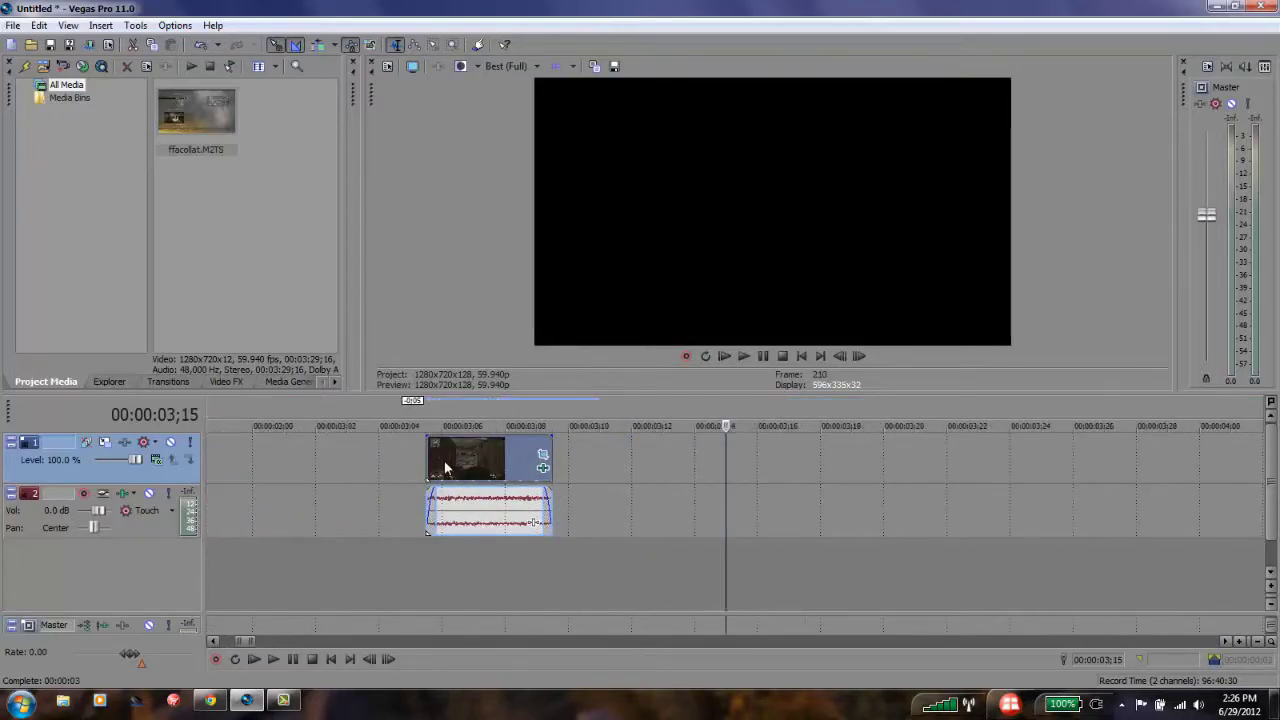
{"action": "left_click", "coordinate": [458, 465]}
Stretch the slowed Twixtor clip's right edge until it ends past 00:00:05.
{"action": "left_click", "coordinate": [551, 449]}
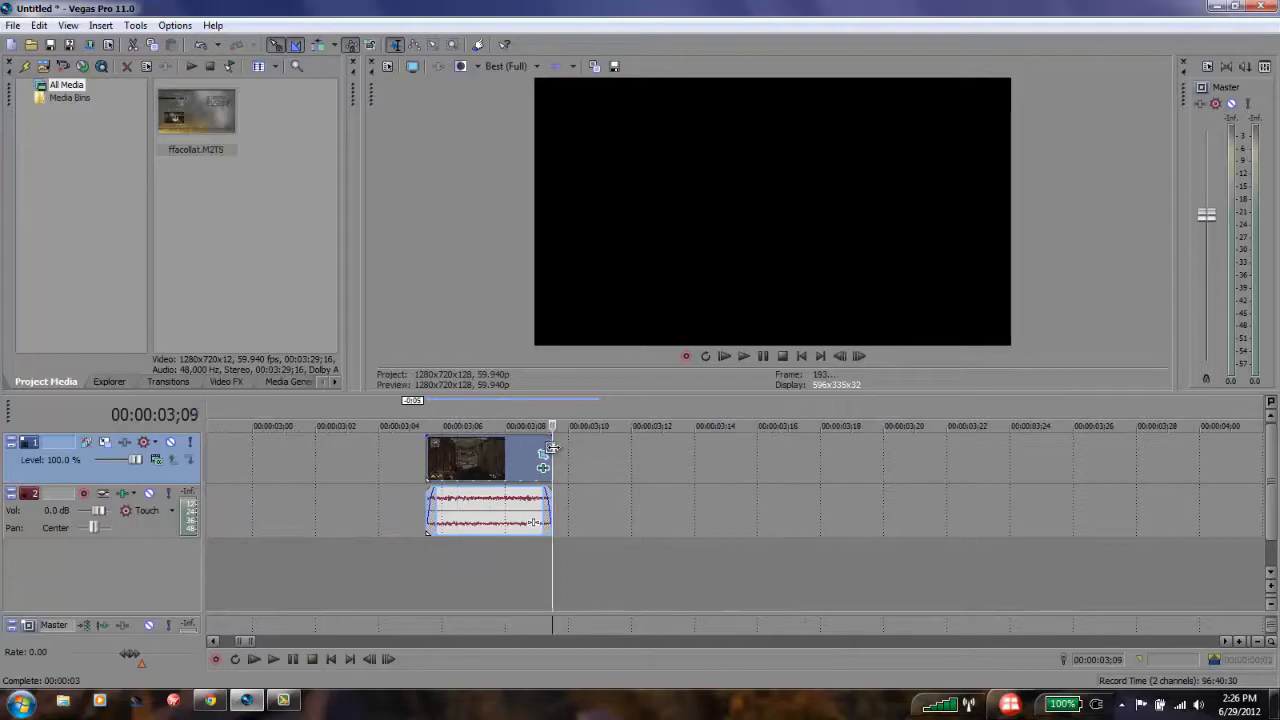
{"action": "left_click_drag", "start_coordinate": [555, 449], "coordinate": [1263, 418]}
{"action": "left_click", "coordinate": [1091, 456]}
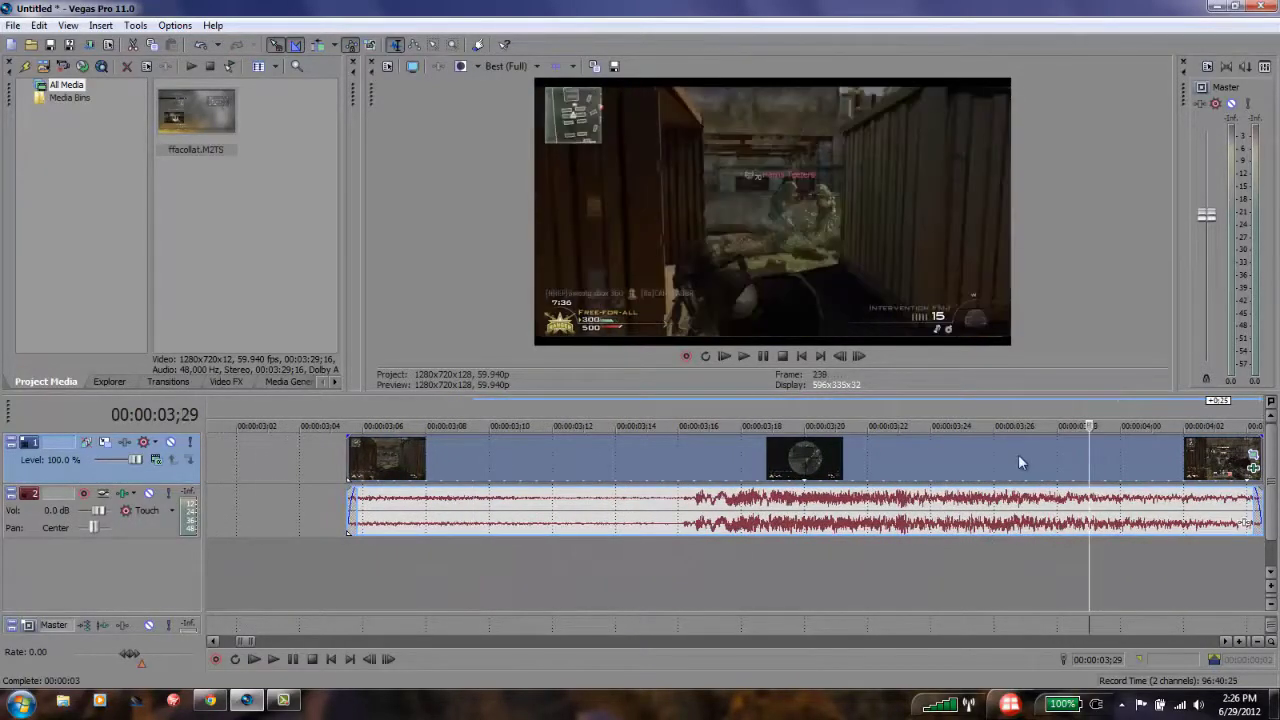
{"action": "scroll", "coordinate": [1079, 483], "scroll_direction": "down", "scroll_amount": 5}
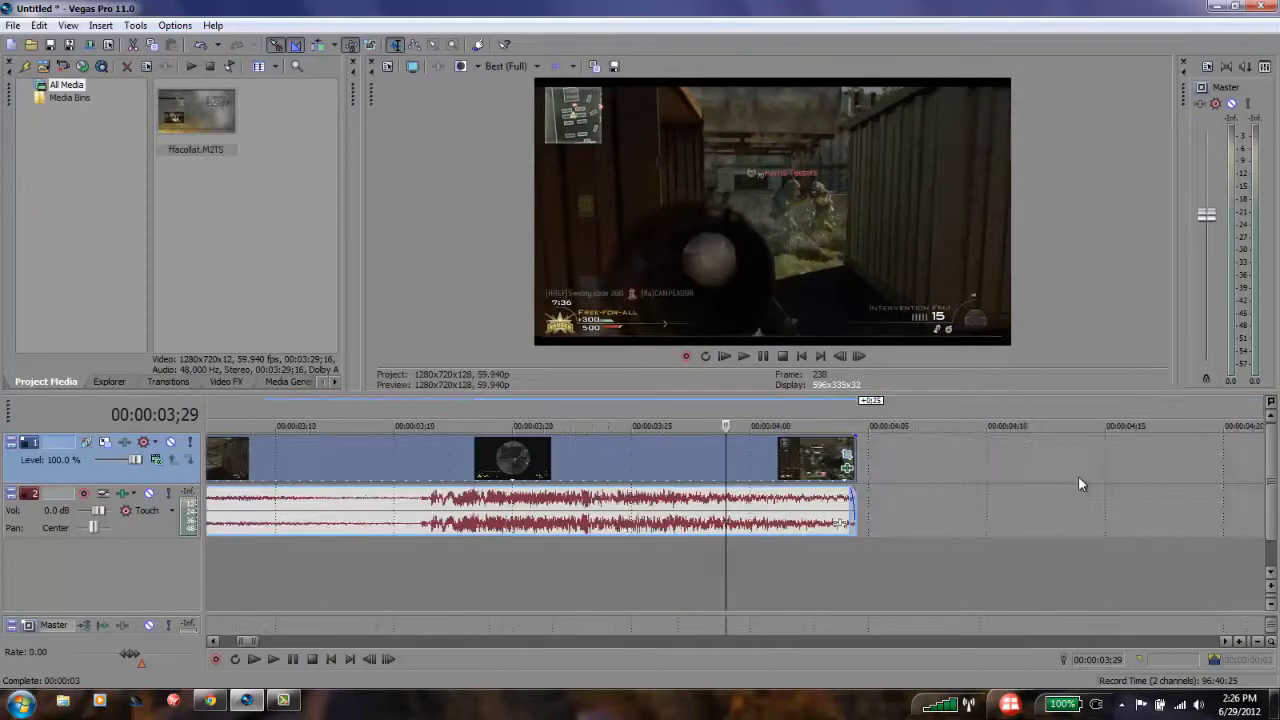
{"action": "key", "text": "Right"}
{"action": "key", "text": "Right"}
{"action": "key", "text": "Right"}
{"action": "key", "text": "Right"}
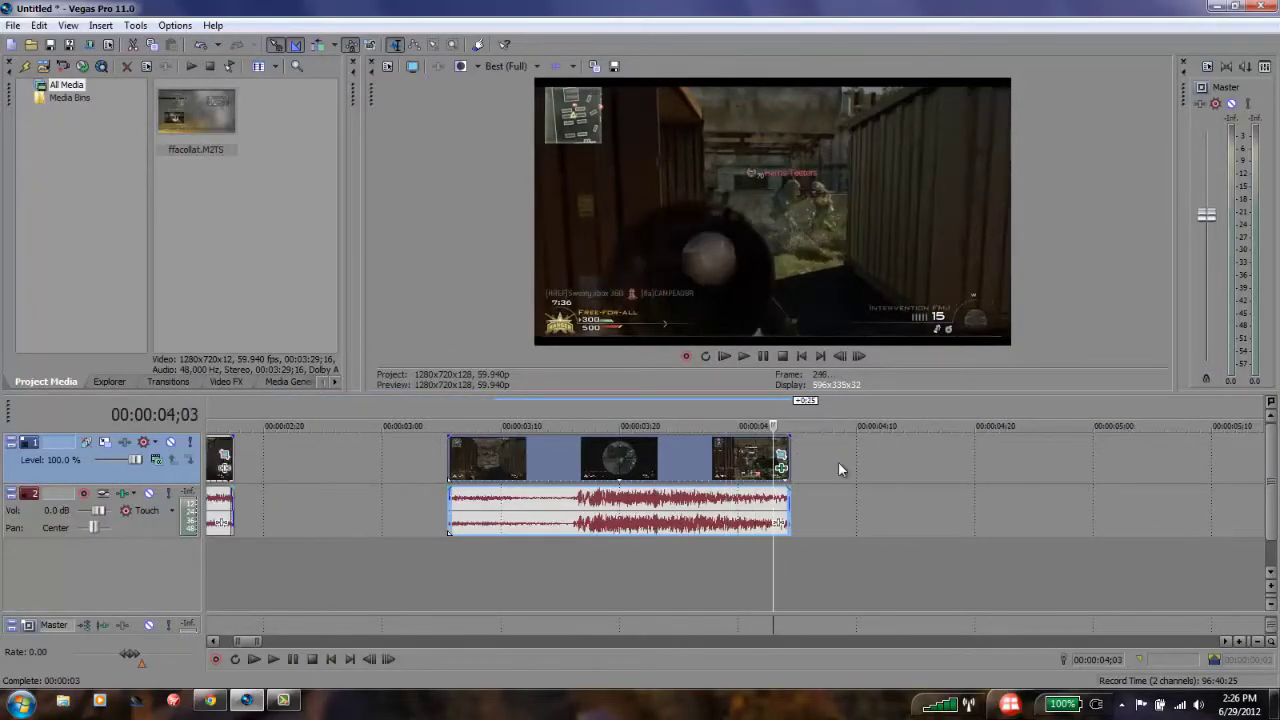
{"action": "left_click_drag", "start_coordinate": [790, 463], "coordinate": [1260, 463]}
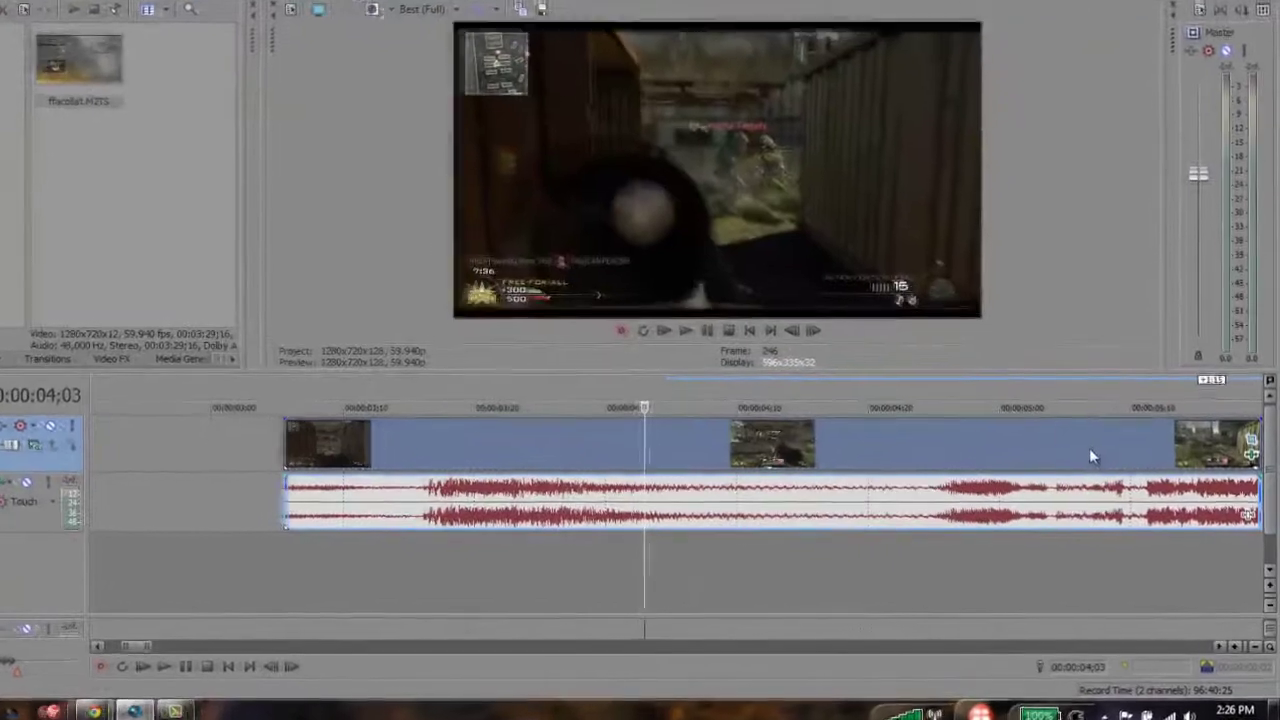
{"action": "left_click", "coordinate": [1110, 468]}
{"action": "scroll", "coordinate": [959, 450], "scroll_direction": "down", "scroll_amount": 5}
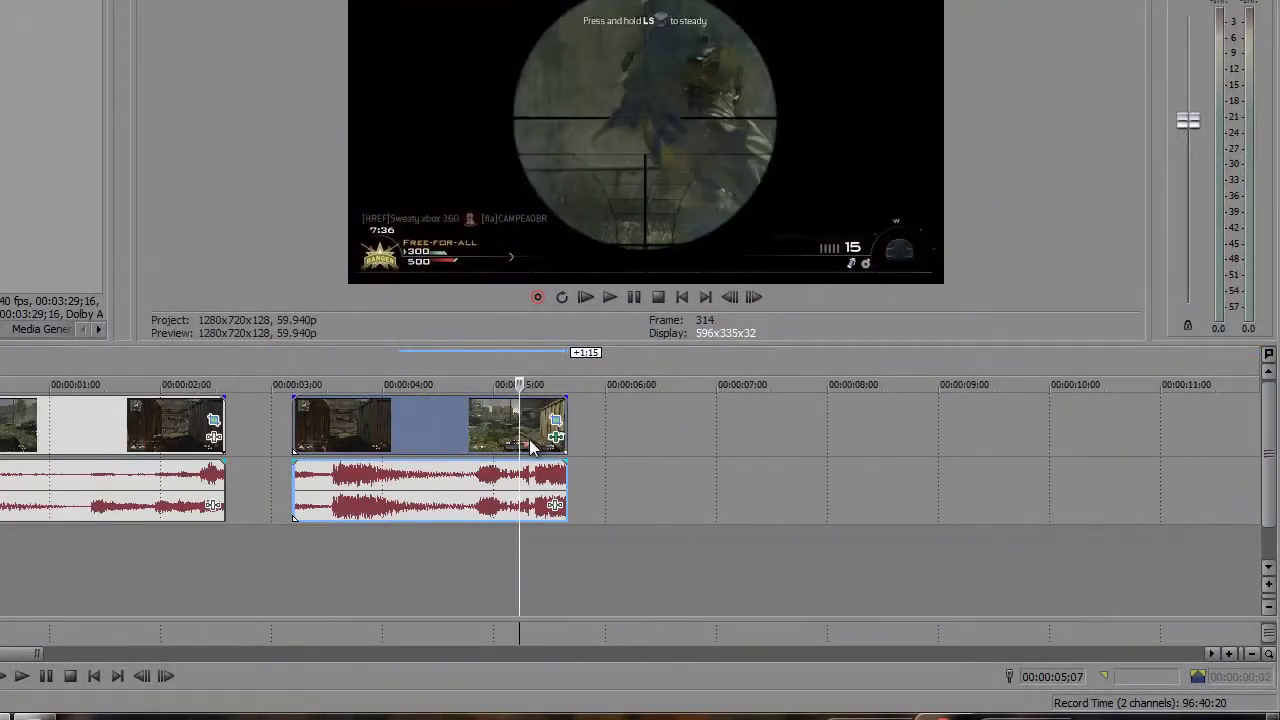
{"action": "scroll", "coordinate": [531, 447], "scroll_direction": "up", "scroll_amount": 3}
{"action": "scroll", "coordinate": [531, 447], "scroll_direction": "up", "scroll_amount": 2}
{"action": "key", "text": "Left"}
{"action": "key", "text": "Left"}
{"action": "key", "text": "Left"}
{"action": "key", "text": "Left"}
{"action": "key", "text": "Left"}
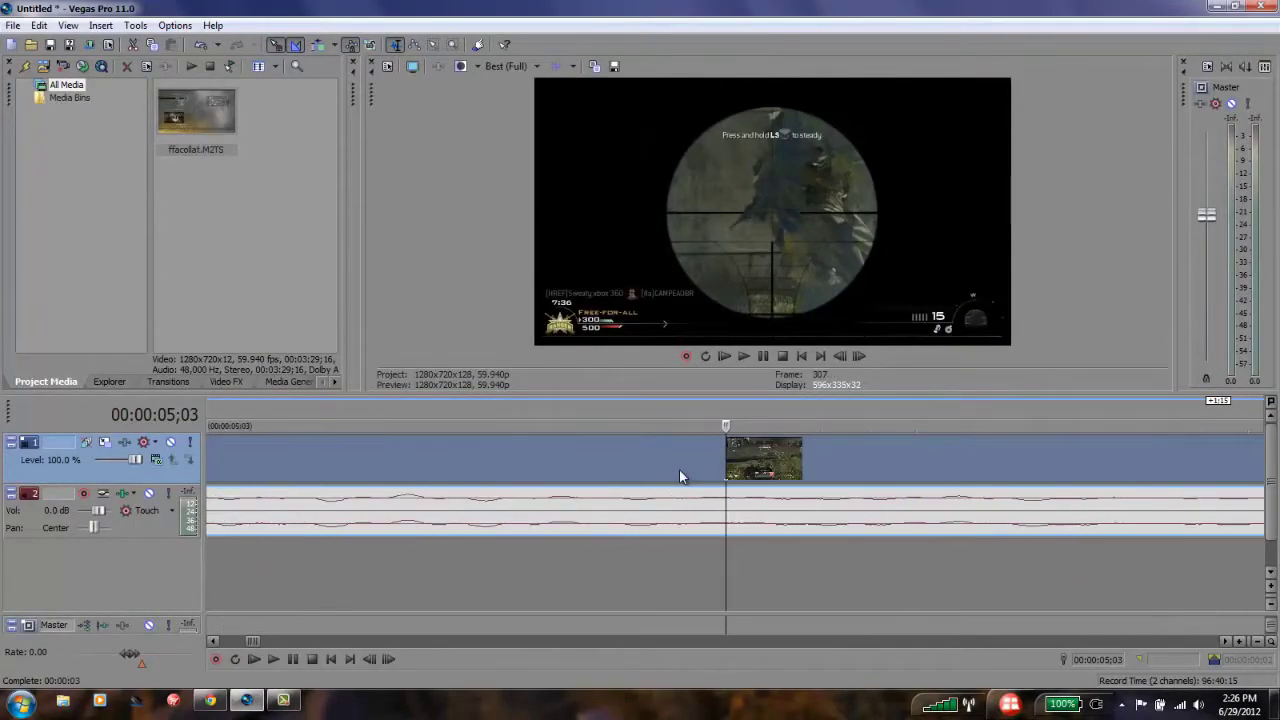
Zoom in and step frame by frame to 00:00:05;00 (frame 301), selecting the event before it.
{"action": "key", "text": "Left"}
{"action": "key", "text": "Left"}
{"action": "key", "text": "Left"}
{"action": "key", "text": "Left"}
{"action": "key", "text": "Left"}
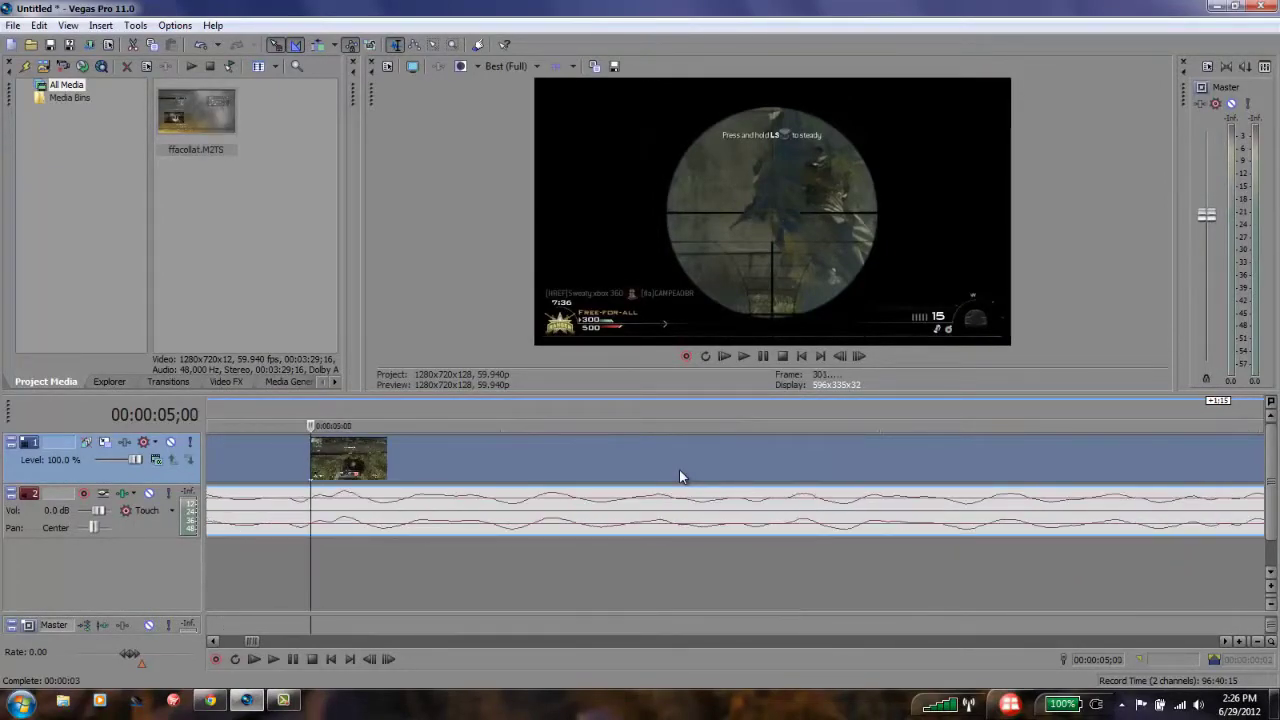
{"action": "key", "text": "Up"}
{"action": "key", "text": "Up"}
{"action": "key", "text": "Up"}
{"action": "key", "text": "Up"}
{"action": "key", "text": "Up"}
{"action": "key", "text": "Up"}
{"action": "key", "text": "Up"}
{"action": "key", "text": "Up"}
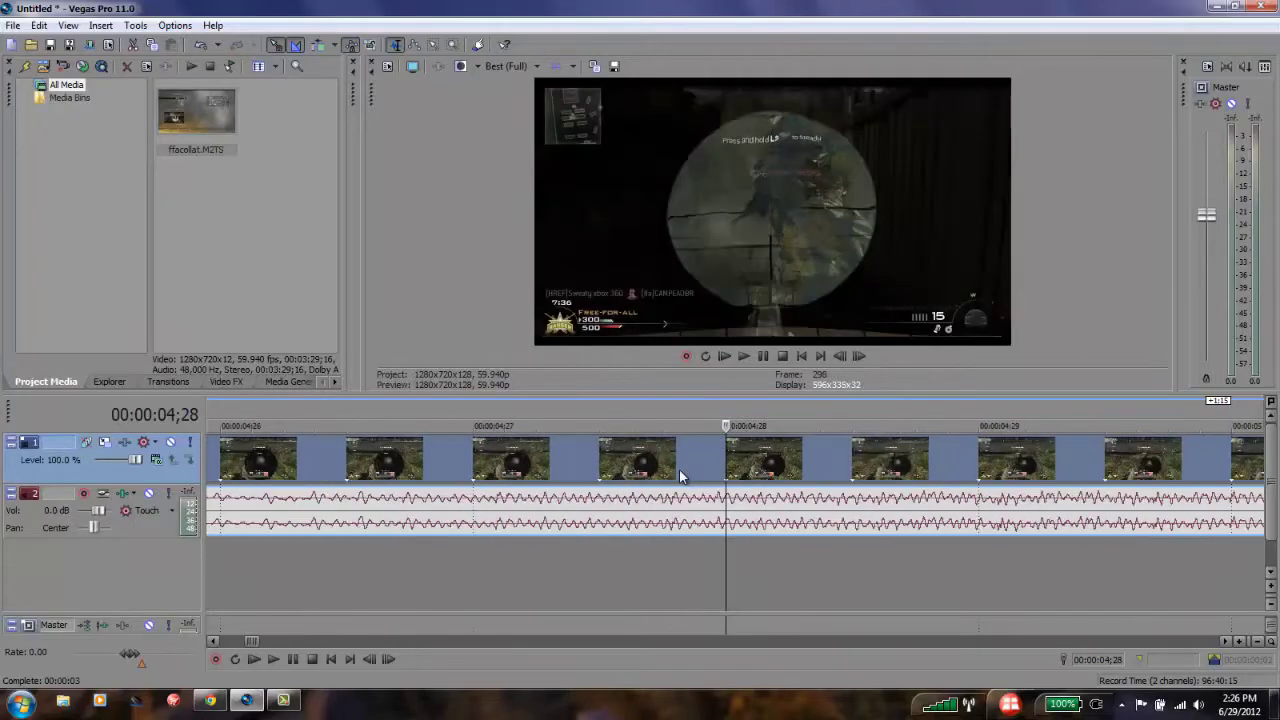
{"action": "key", "text": "Up"}
{"action": "key", "text": "Up"}
{"action": "key", "text": "Up"}
{"action": "key", "text": "Up"}
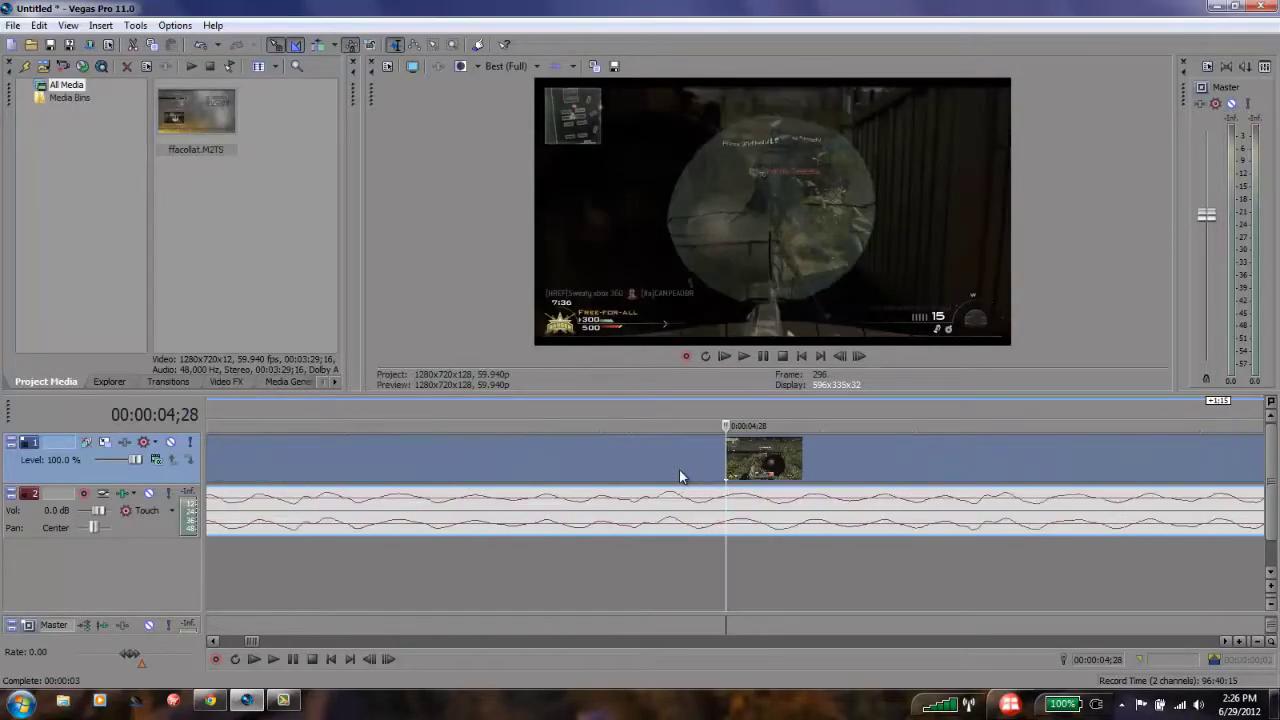
{"action": "key", "text": "Left"}
{"action": "key", "text": "Left"}
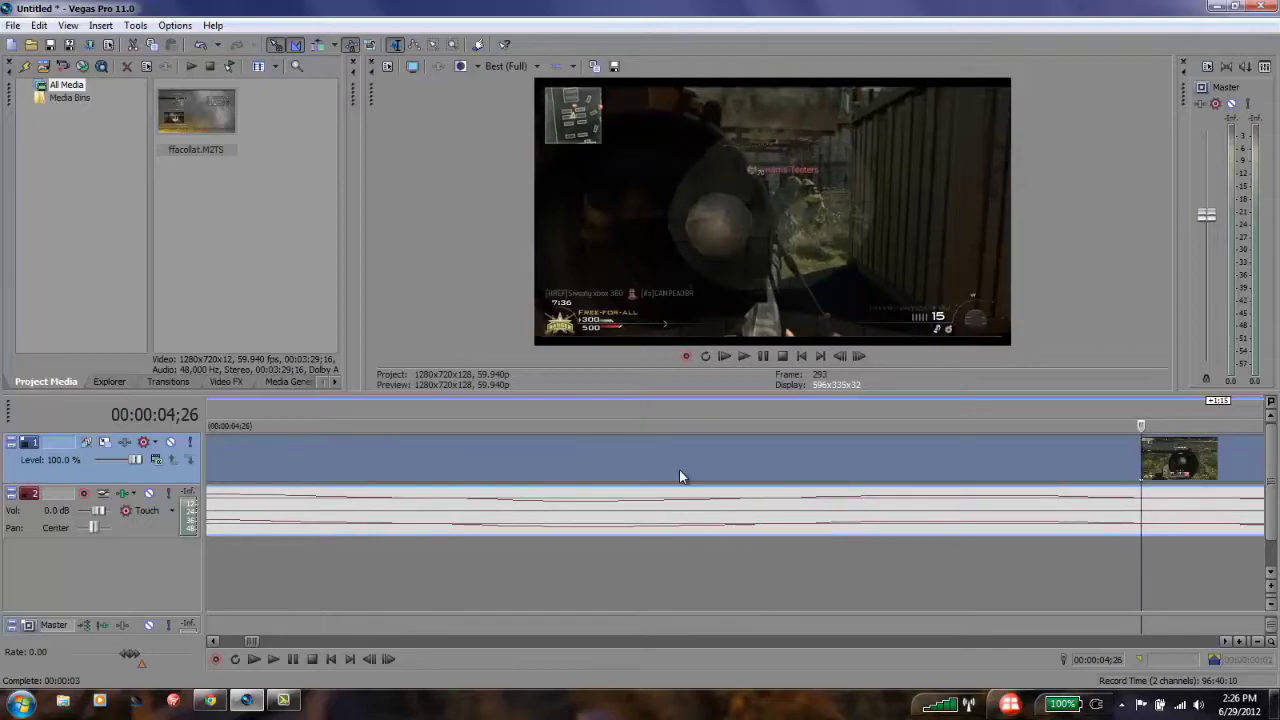
{"action": "key", "text": "Right"}
{"action": "key", "text": "Right"}
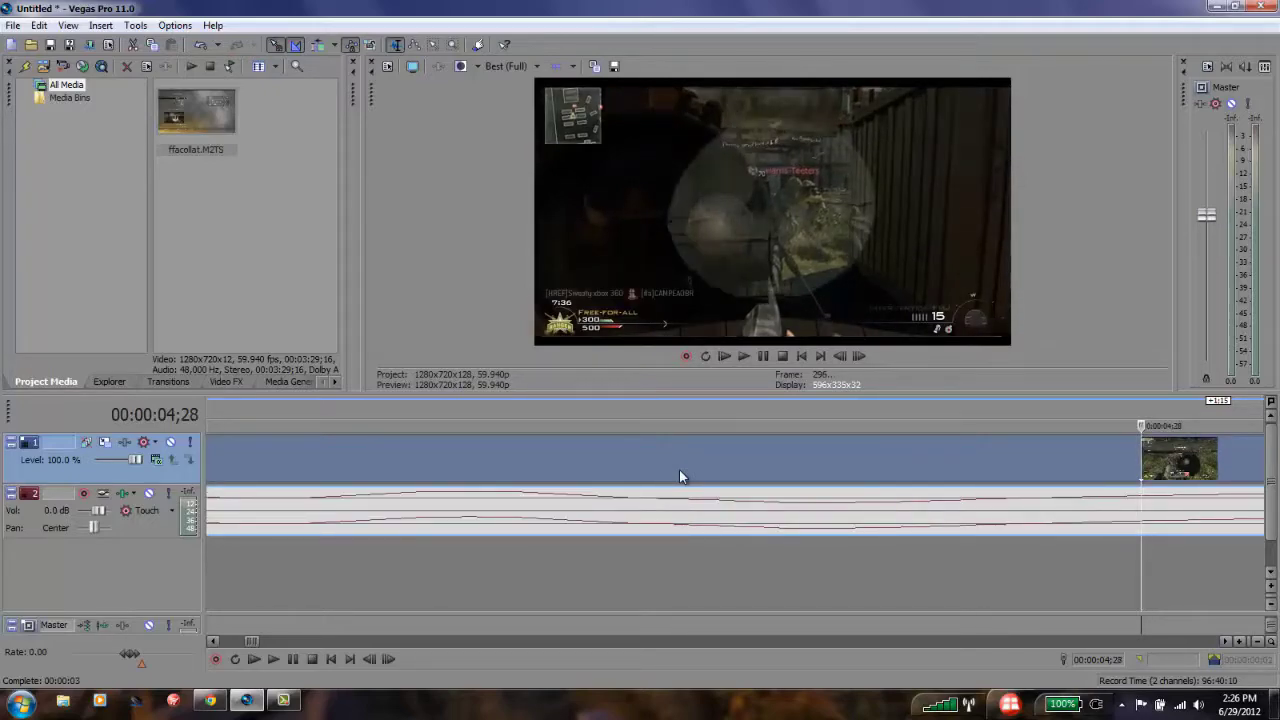
{"action": "key", "text": "Right"}
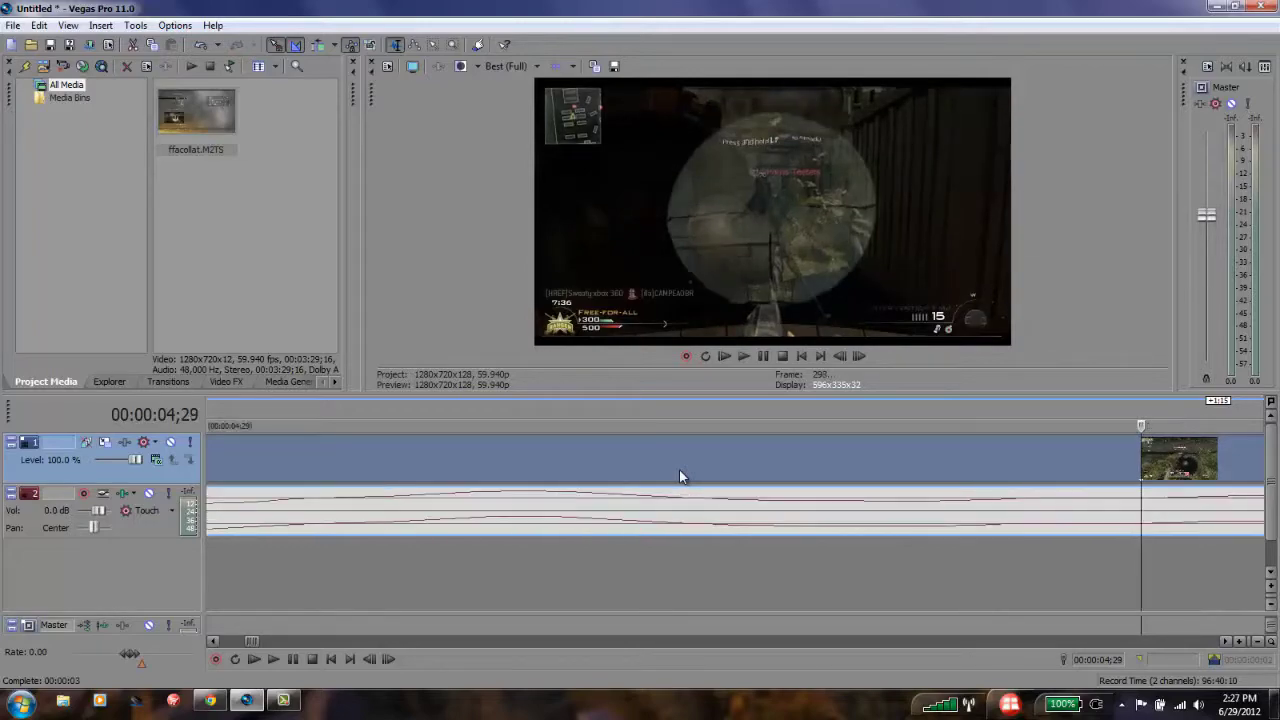
{"action": "key", "text": "Right"}
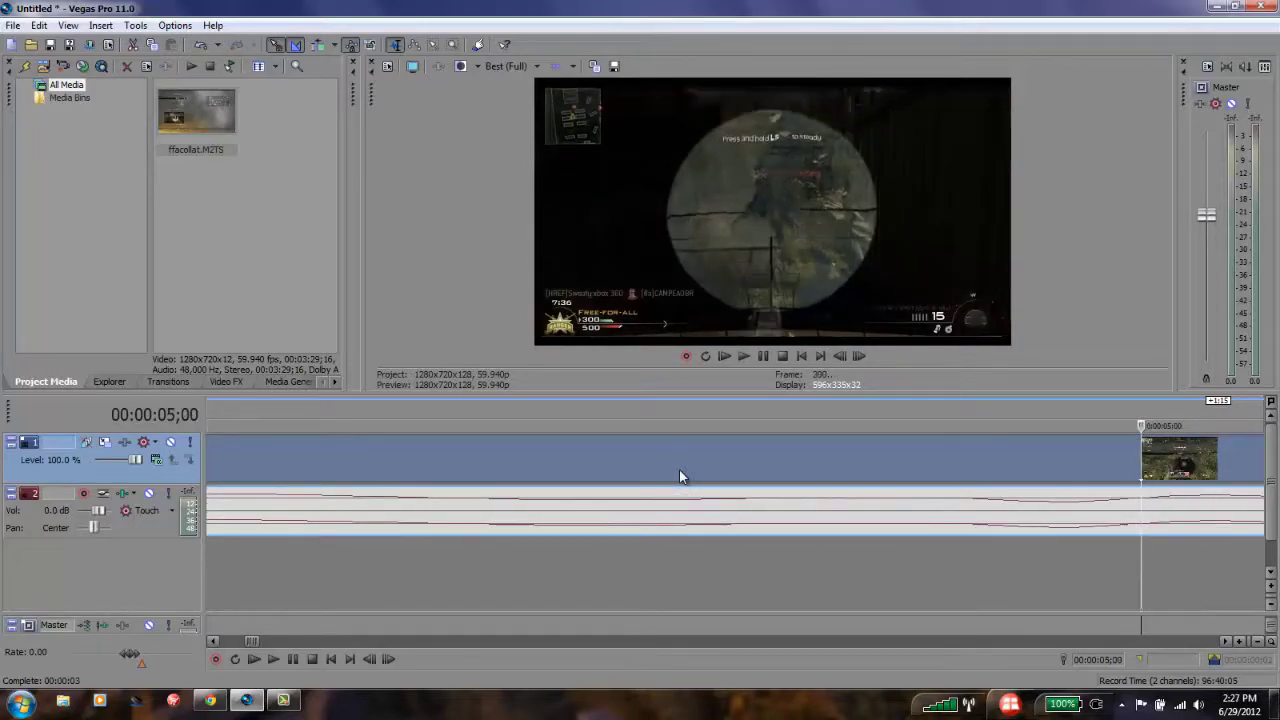
{"action": "key", "text": "Right"}
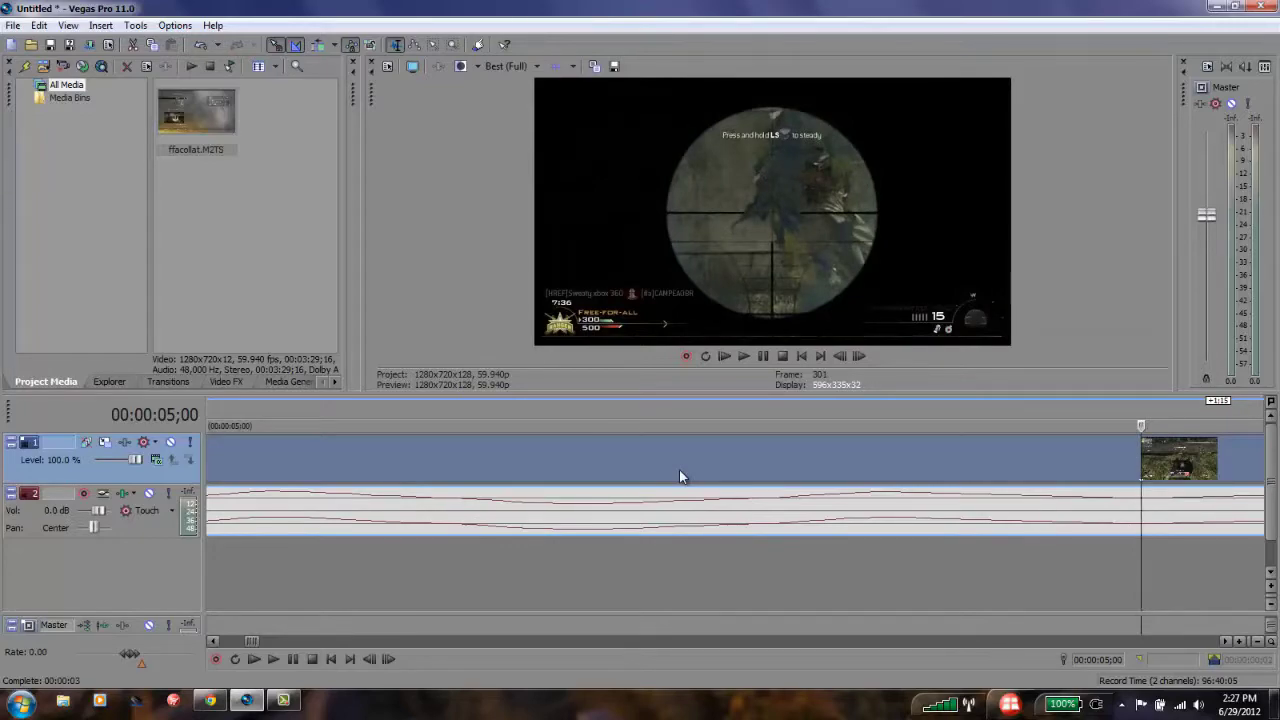
{"action": "left_click", "coordinate": [679, 469]}
Delete the trailing leftover event and its audio, then zoom out to review the remaining clips.
{"action": "scroll", "coordinate": [679, 469], "scroll_direction": "down", "scroll_amount": 3}
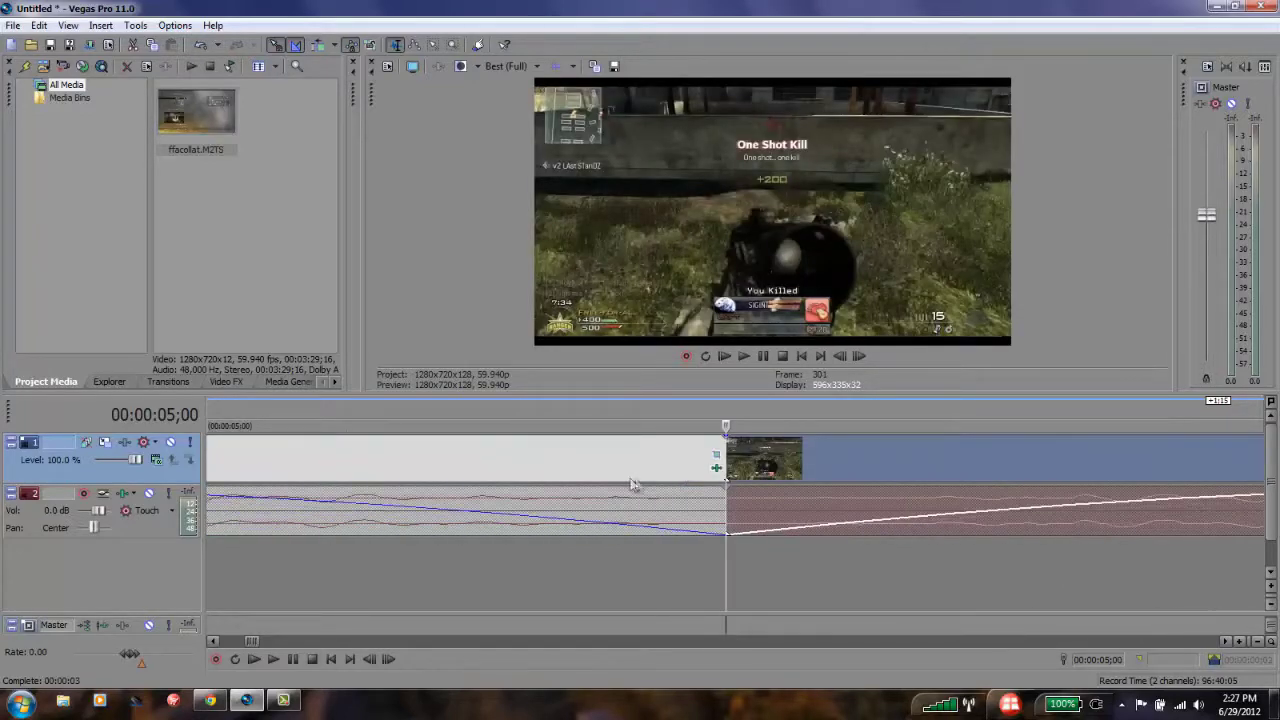
{"action": "left_click", "coordinate": [791, 464]}
{"action": "key", "text": "Delete"}
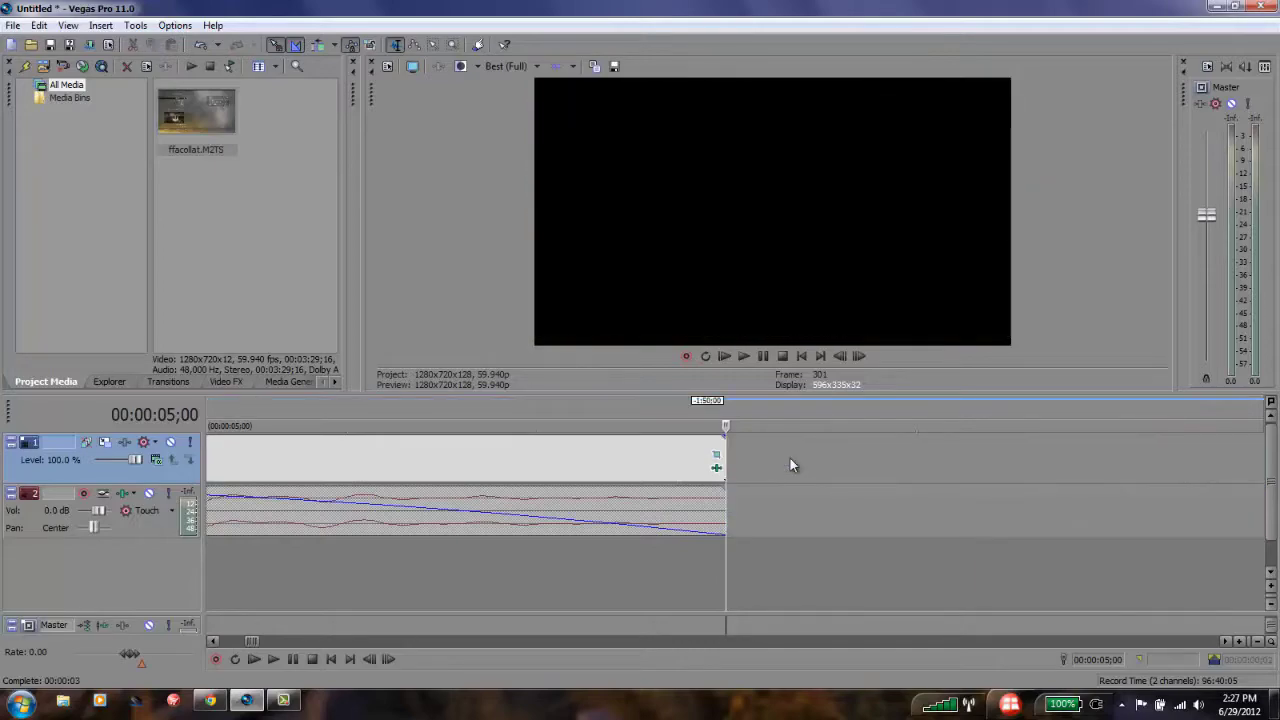
{"action": "left_click", "coordinate": [590, 466]}
{"action": "scroll", "coordinate": [590, 466], "scroll_direction": "up", "scroll_amount": 5}
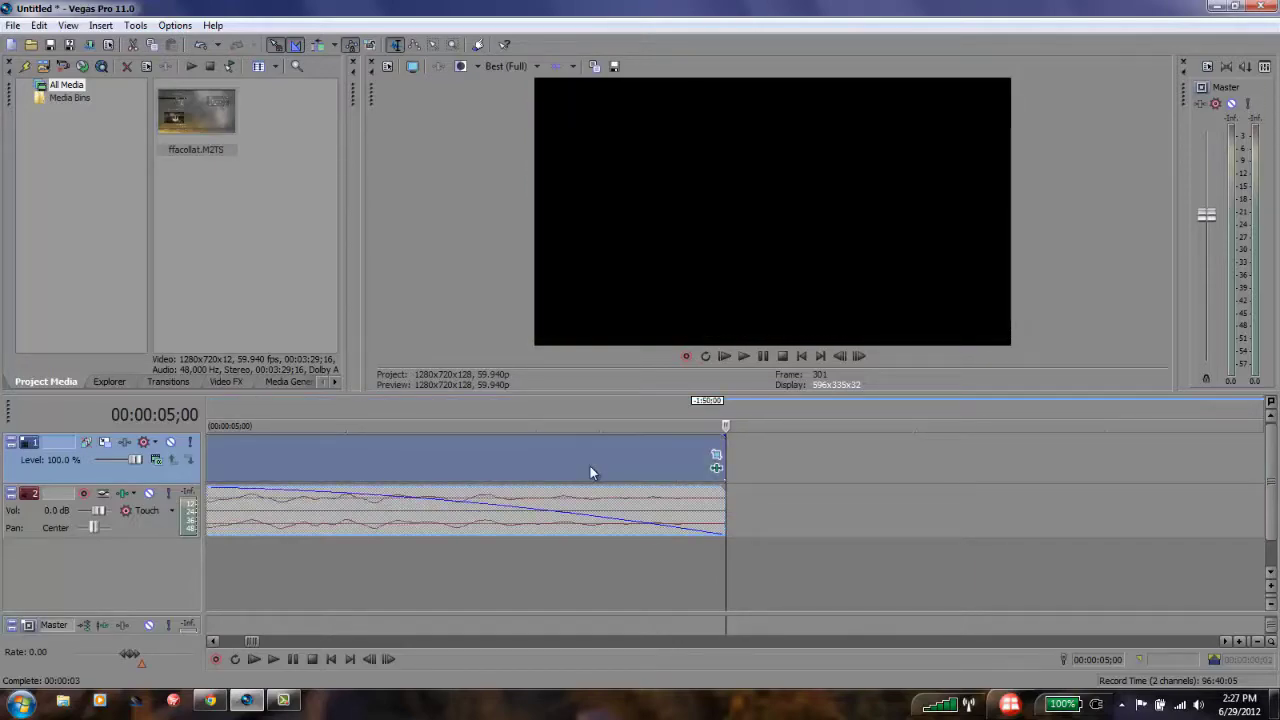
{"action": "scroll", "coordinate": [590, 471], "scroll_direction": "down", "scroll_amount": 6}
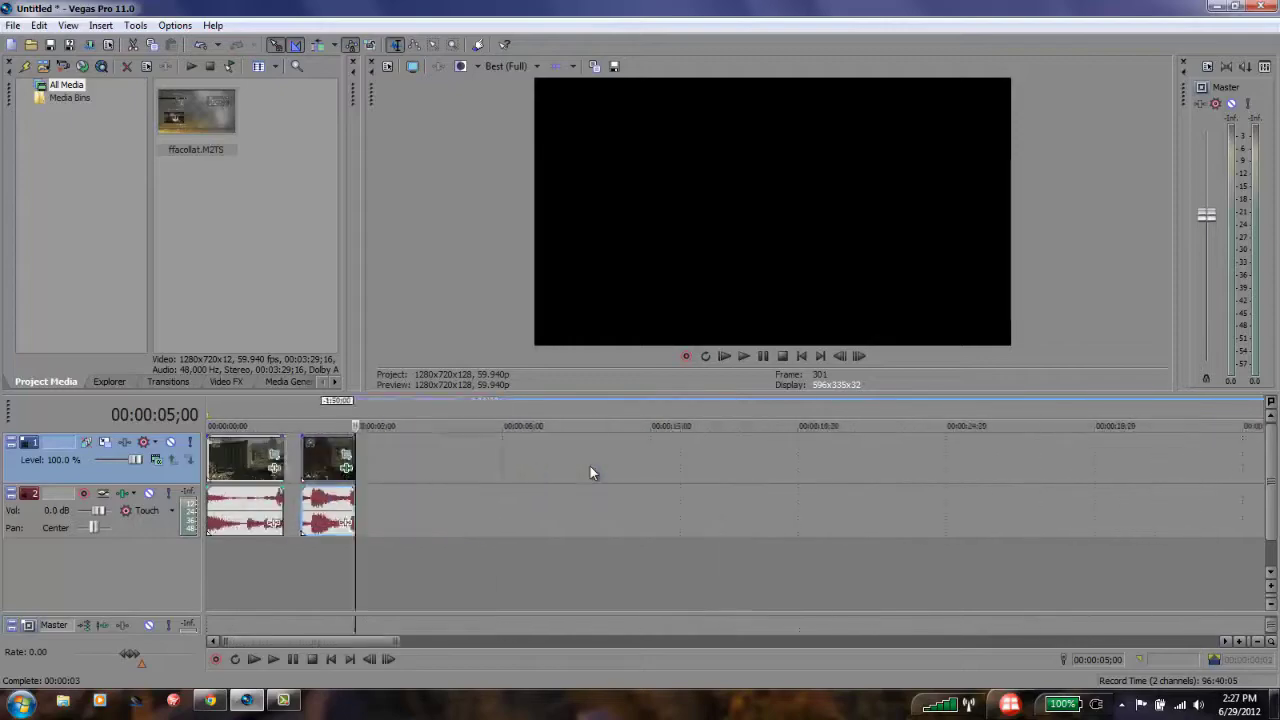
{"action": "scroll", "coordinate": [590, 471], "scroll_direction": "up", "scroll_amount": 1}
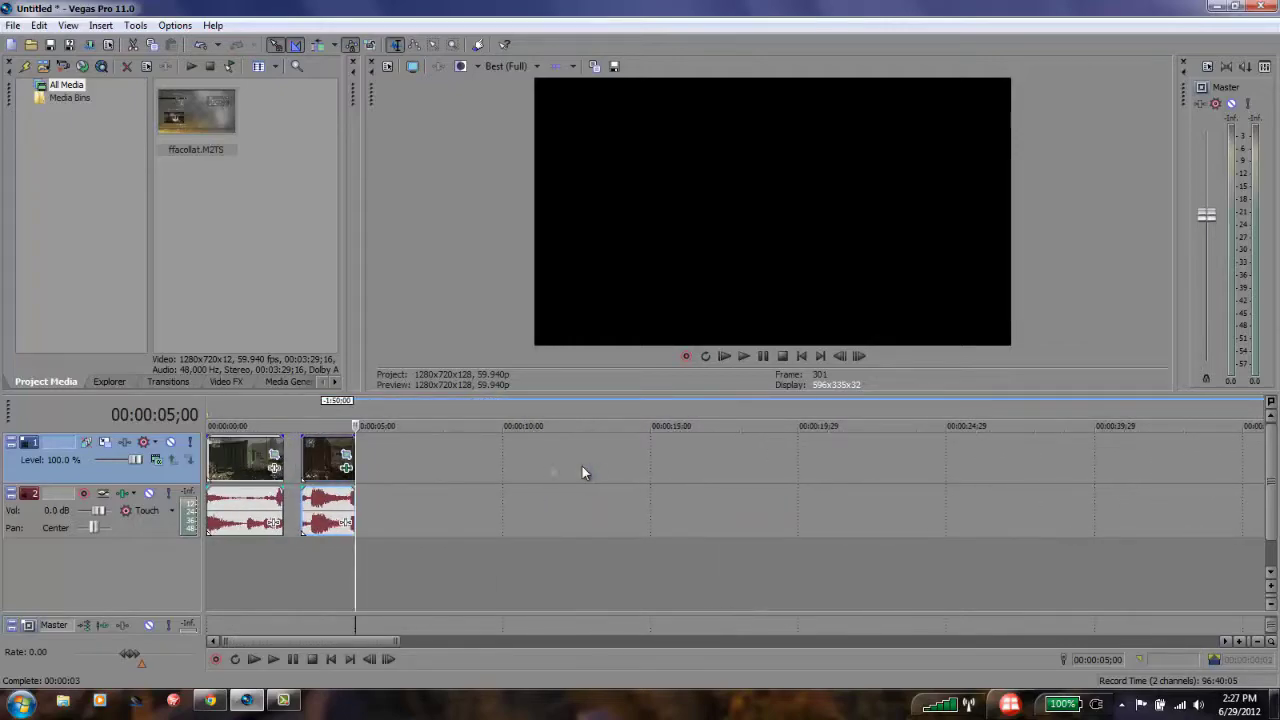
{"action": "left_click", "coordinate": [322, 466]}
Set preview quality to Preview Half and briefly play the second clip.
{"action": "left_click", "coordinate": [505, 66]}
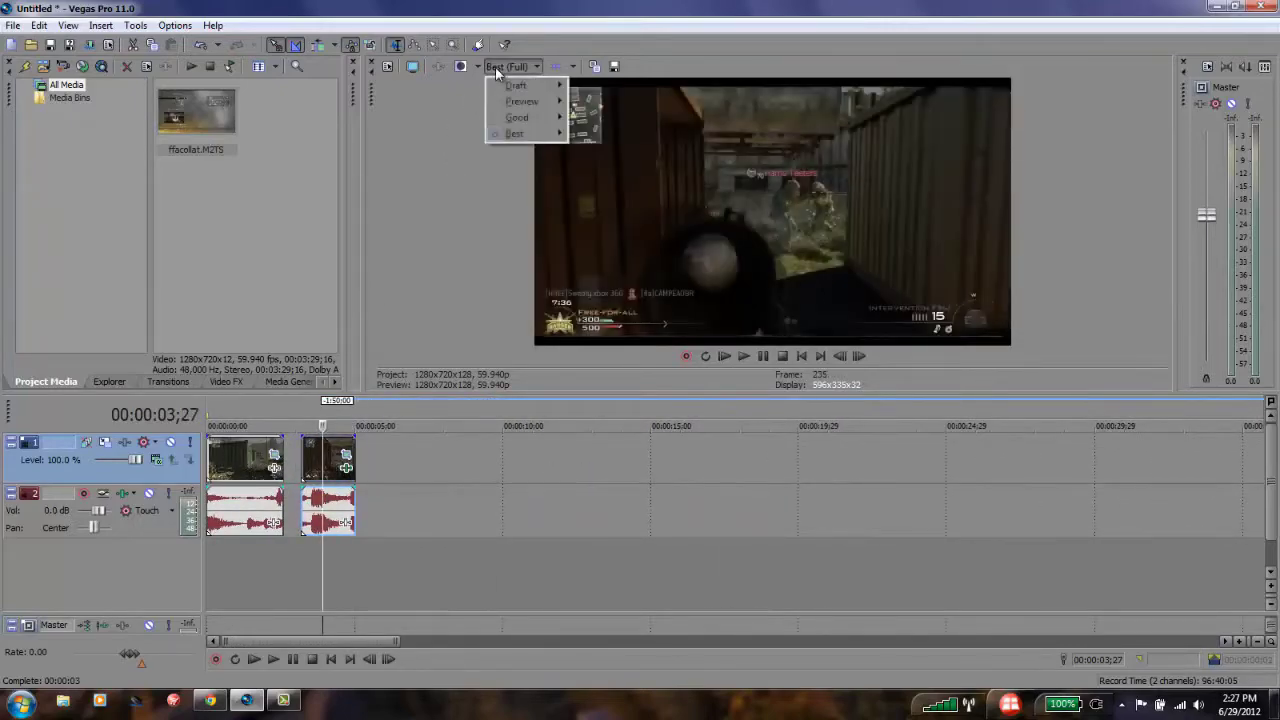
{"action": "mouse_move", "coordinate": [525, 101]}
{"action": "left_click", "coordinate": [600, 133]}
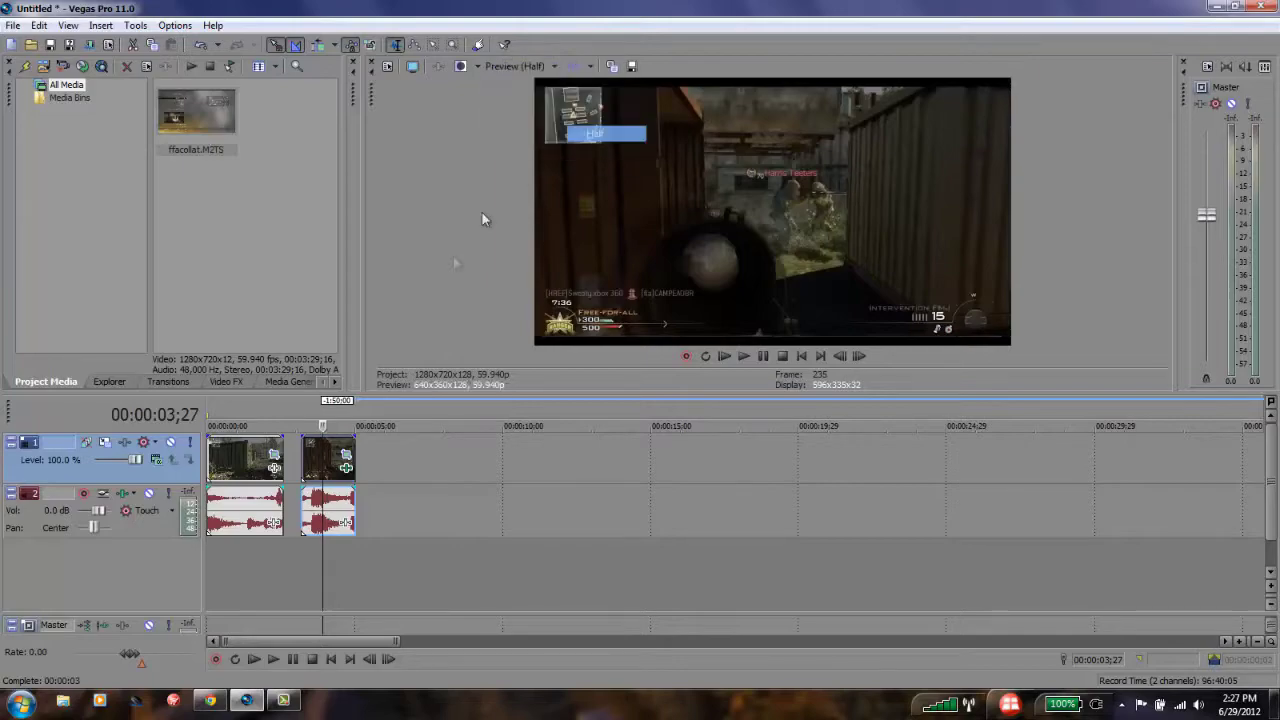
{"action": "key", "text": "space"}
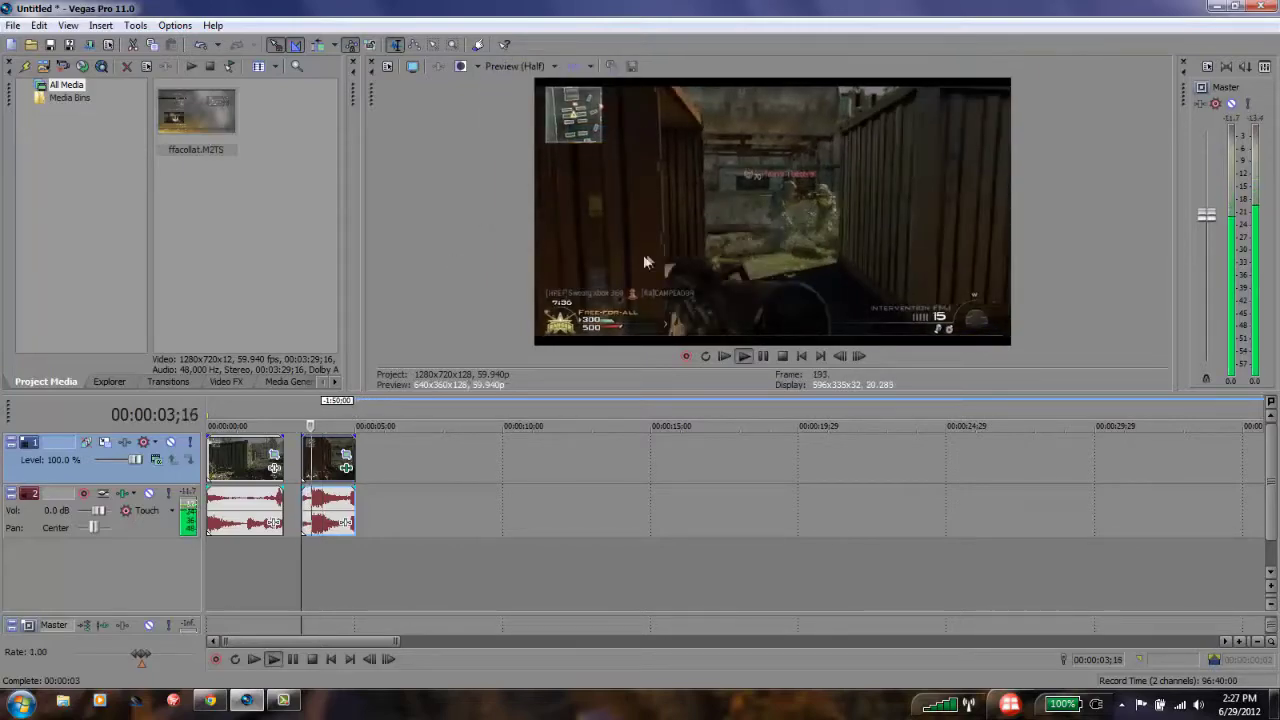
{"action": "key", "text": "space"}
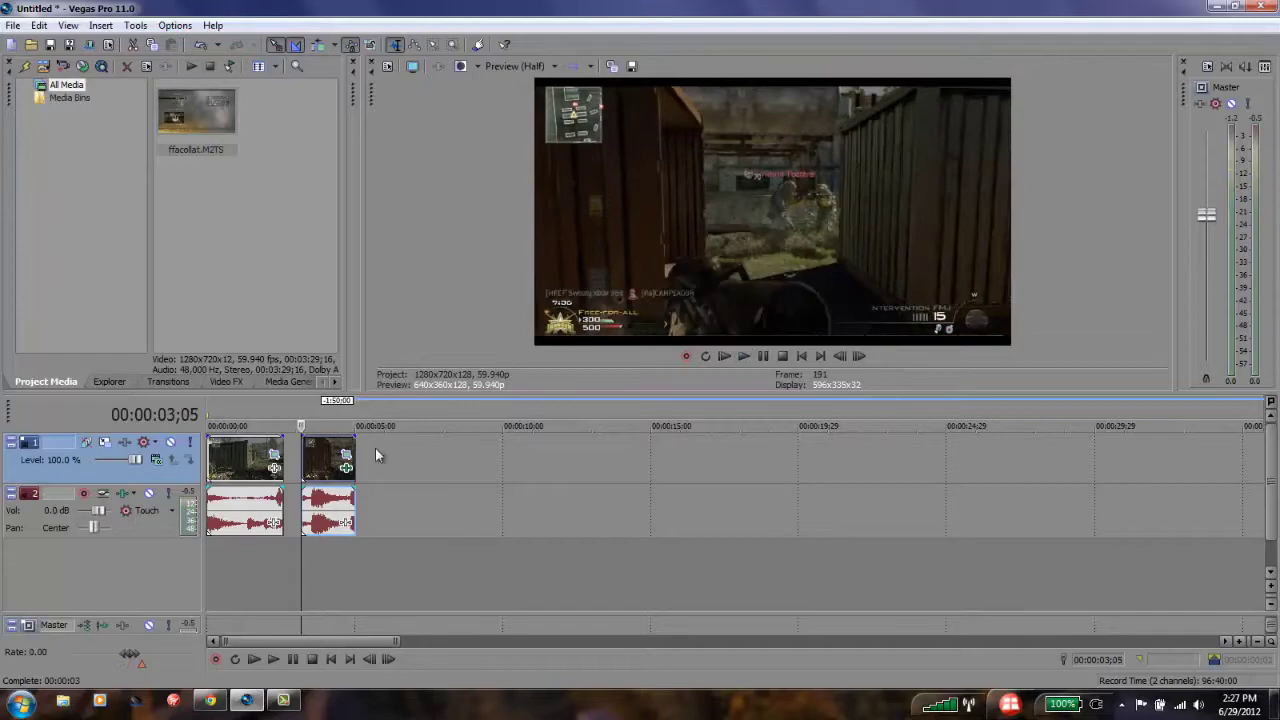
Switch preview quality to Draft Quarter and play the clip again.
{"action": "left_click", "coordinate": [512, 67]}
{"action": "mouse_move", "coordinate": [535, 86]}
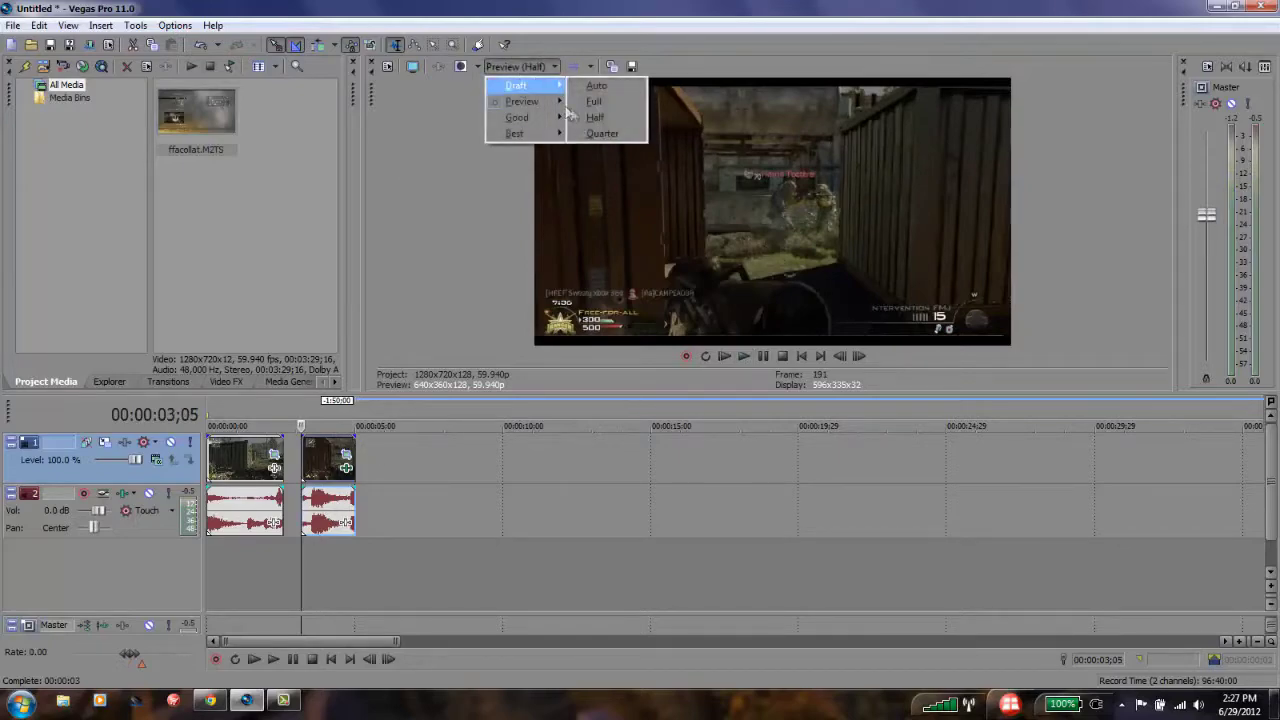
{"action": "left_click", "coordinate": [591, 134]}
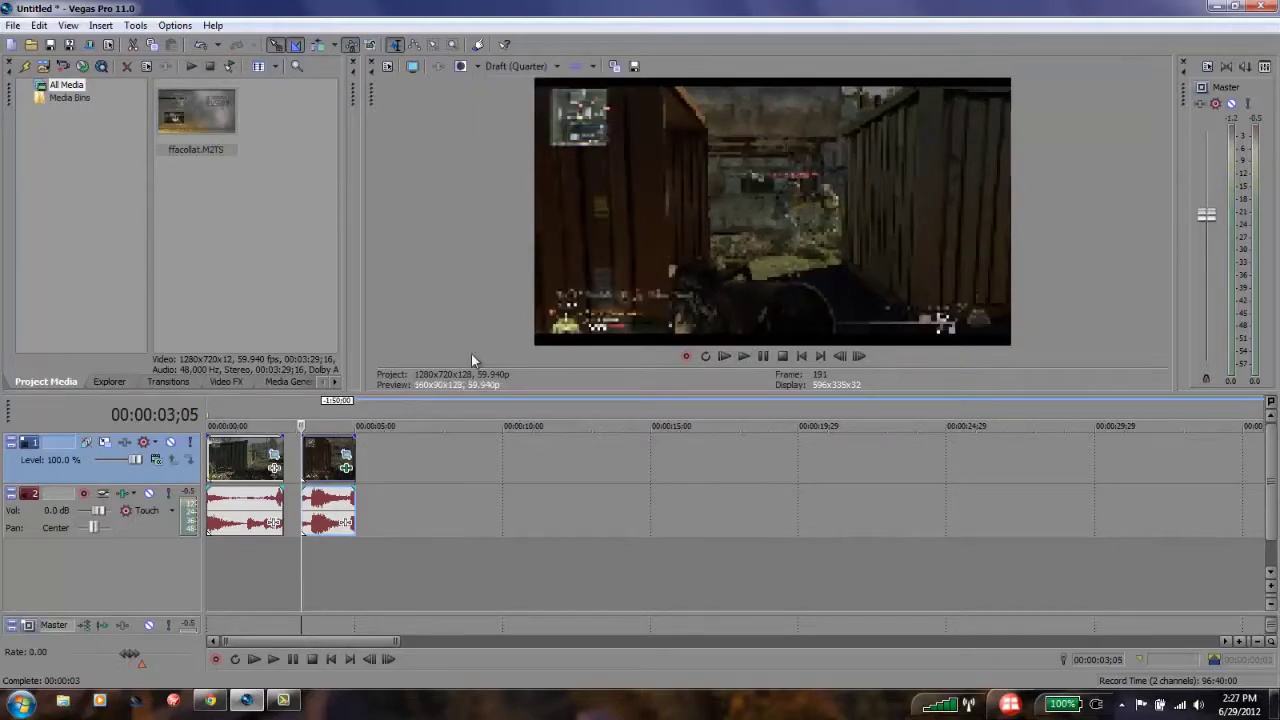
{"action": "key", "text": "space"}
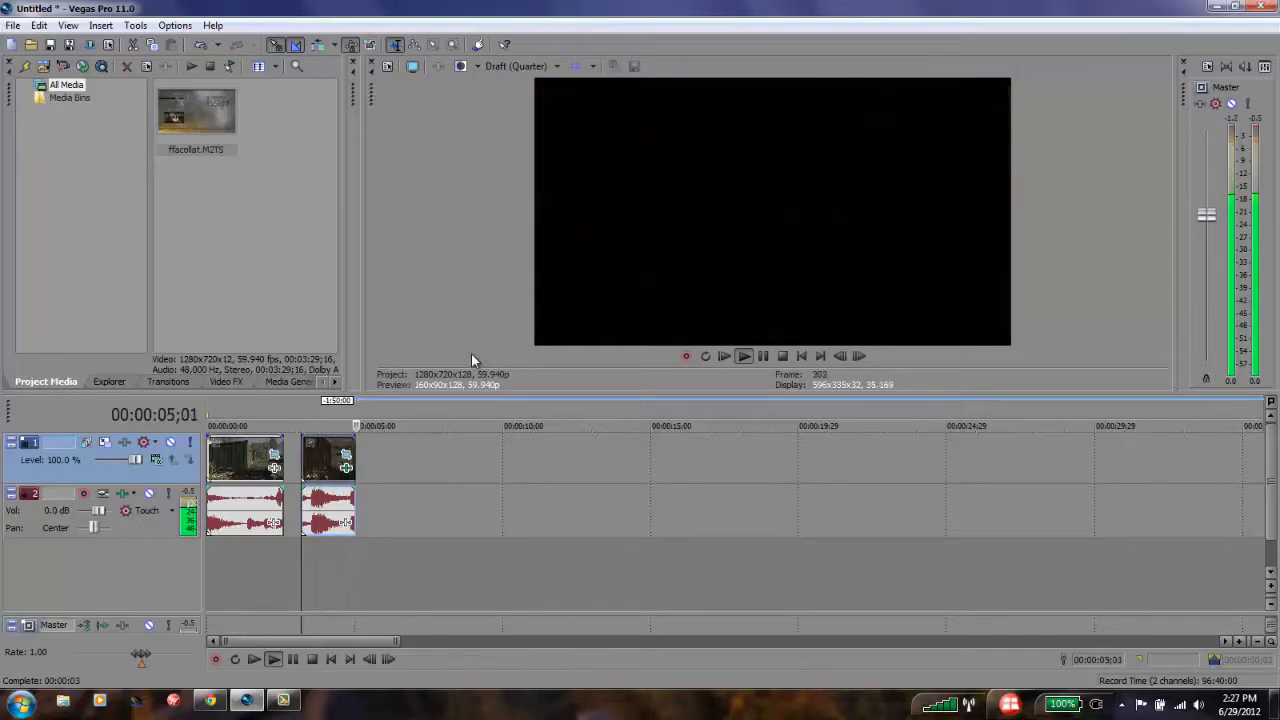
Delete the audio event under the second (slowed) clip.
{"action": "left_click", "coordinate": [325, 457]}
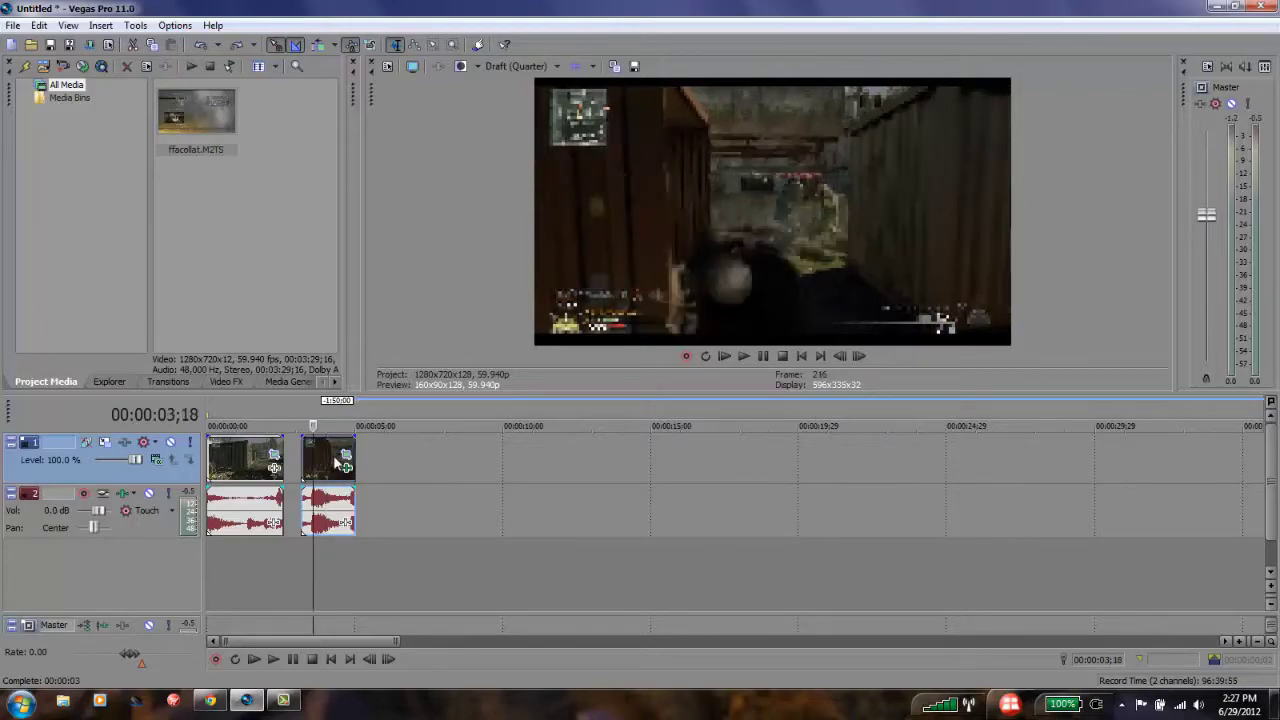
{"action": "left_click", "coordinate": [329, 524]}
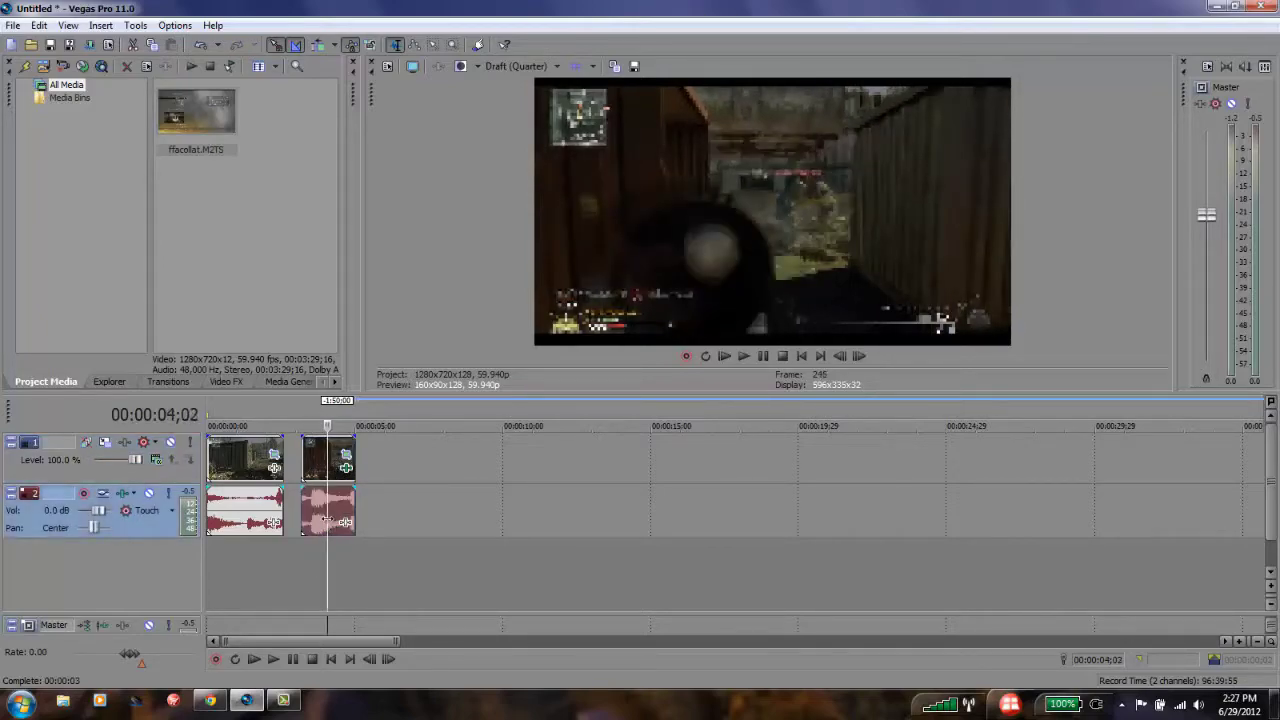
{"action": "key", "text": "Delete"}
{"action": "left_click", "coordinate": [302, 517]}
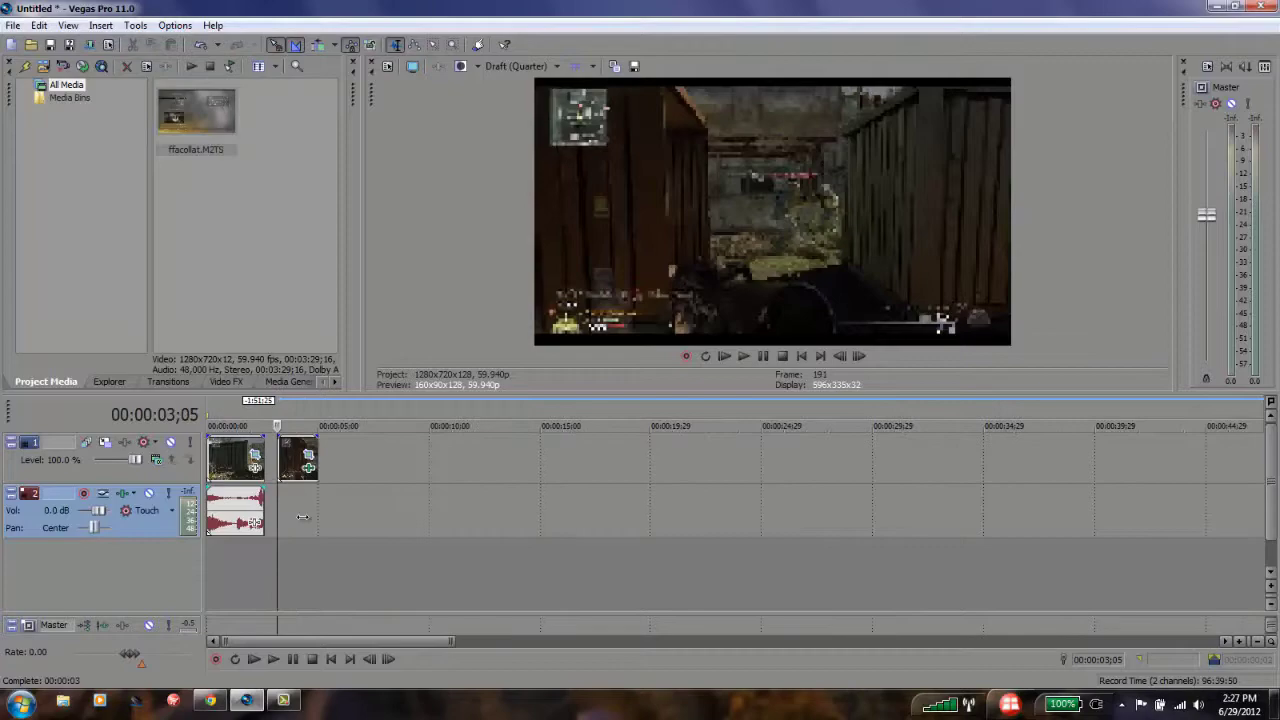
{"action": "scroll", "coordinate": [302, 517], "scroll_direction": "down", "scroll_amount": 4}
Move the clip from near 1:45 up directly after the opening clip.
{"action": "left_click", "coordinate": [719, 460]}
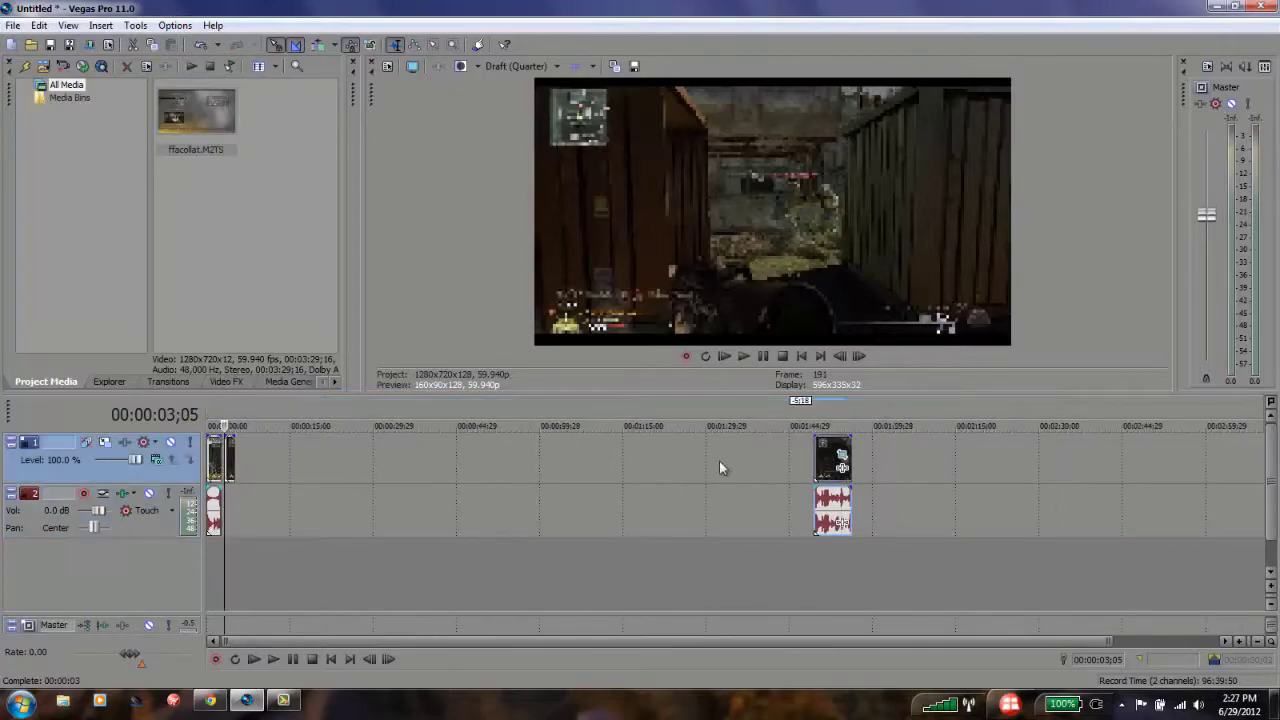
{"action": "left_click_drag", "start_coordinate": [830, 480], "coordinate": [250, 487]}
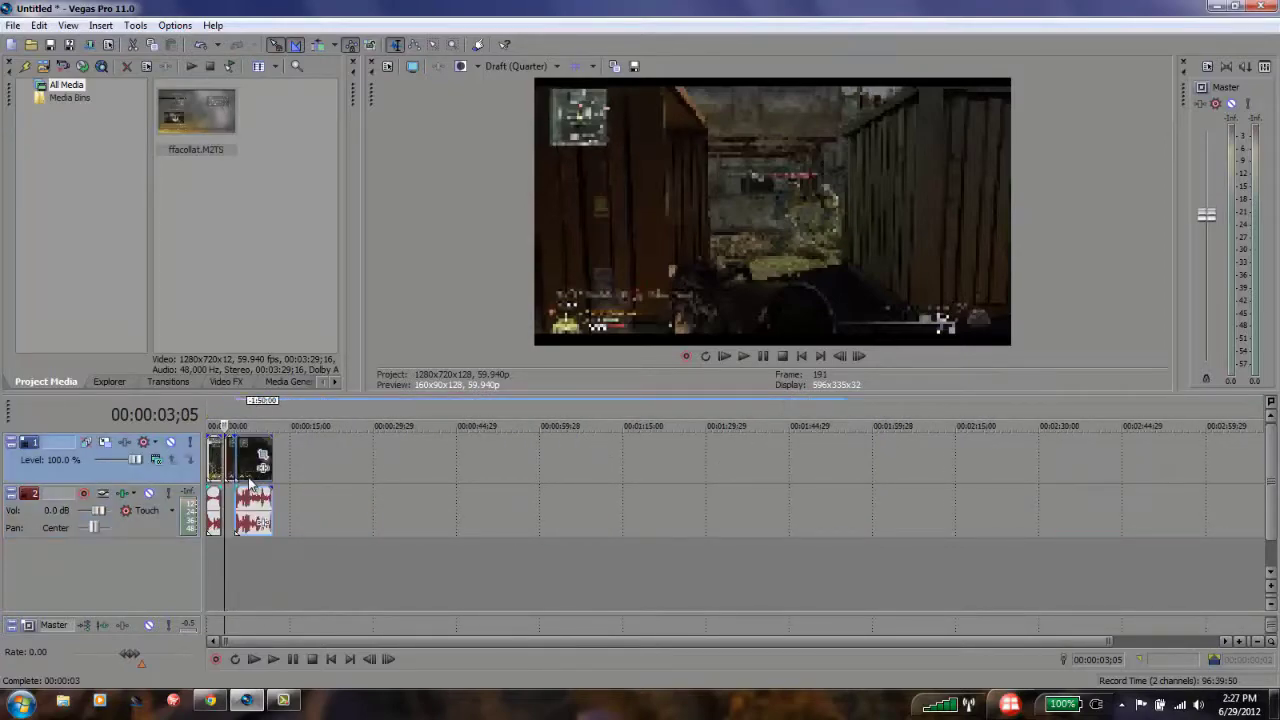
{"action": "scroll", "coordinate": [362, 520], "scroll_direction": "down", "scroll_amount": 1}
{"action": "left_click", "coordinate": [362, 520]}
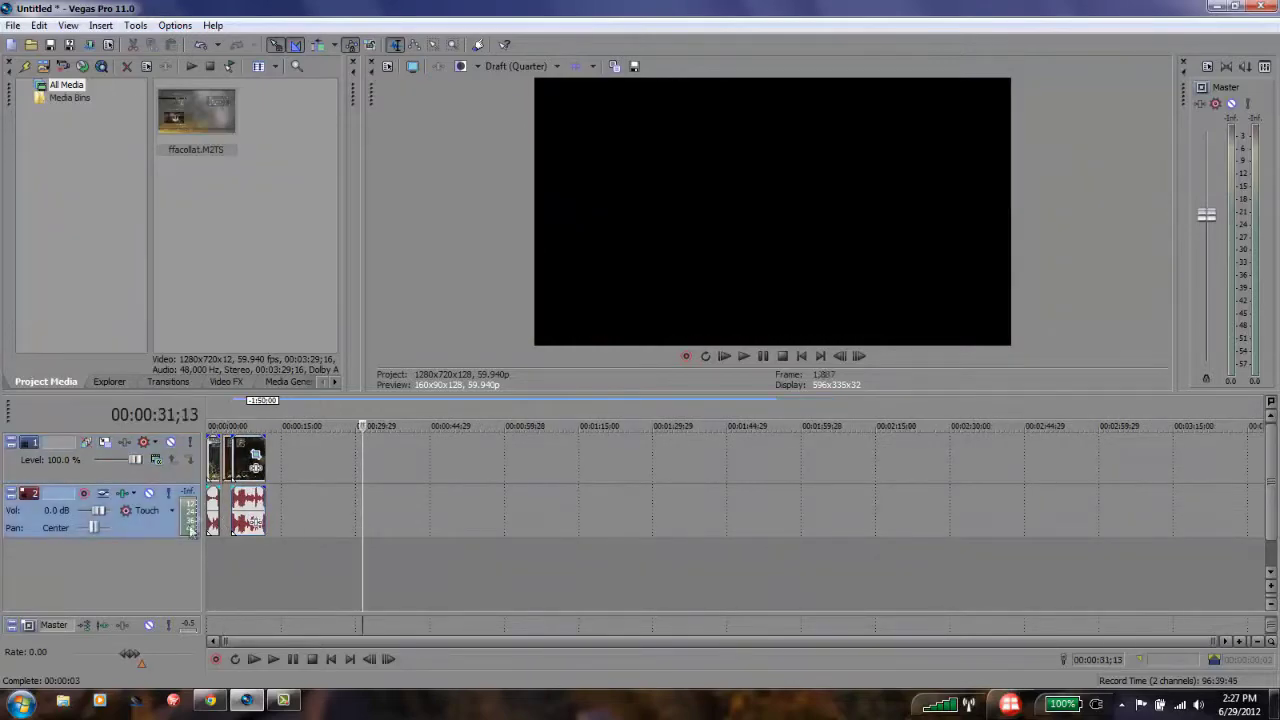
{"action": "left_click_drag", "start_coordinate": [229, 468], "coordinate": [246, 468]}
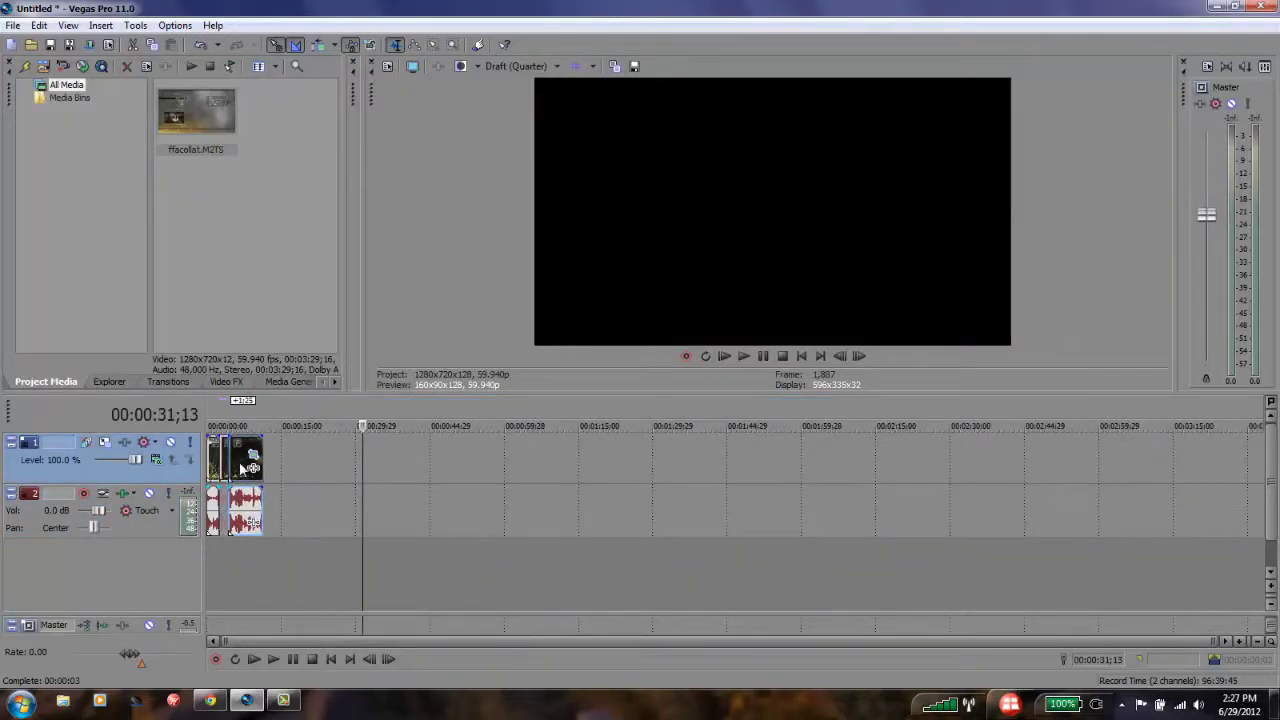
Delete the moved clip's audio event, leaving the audio track empty.
{"action": "left_click", "coordinate": [239, 467]}
{"action": "left_click", "coordinate": [247, 507]}
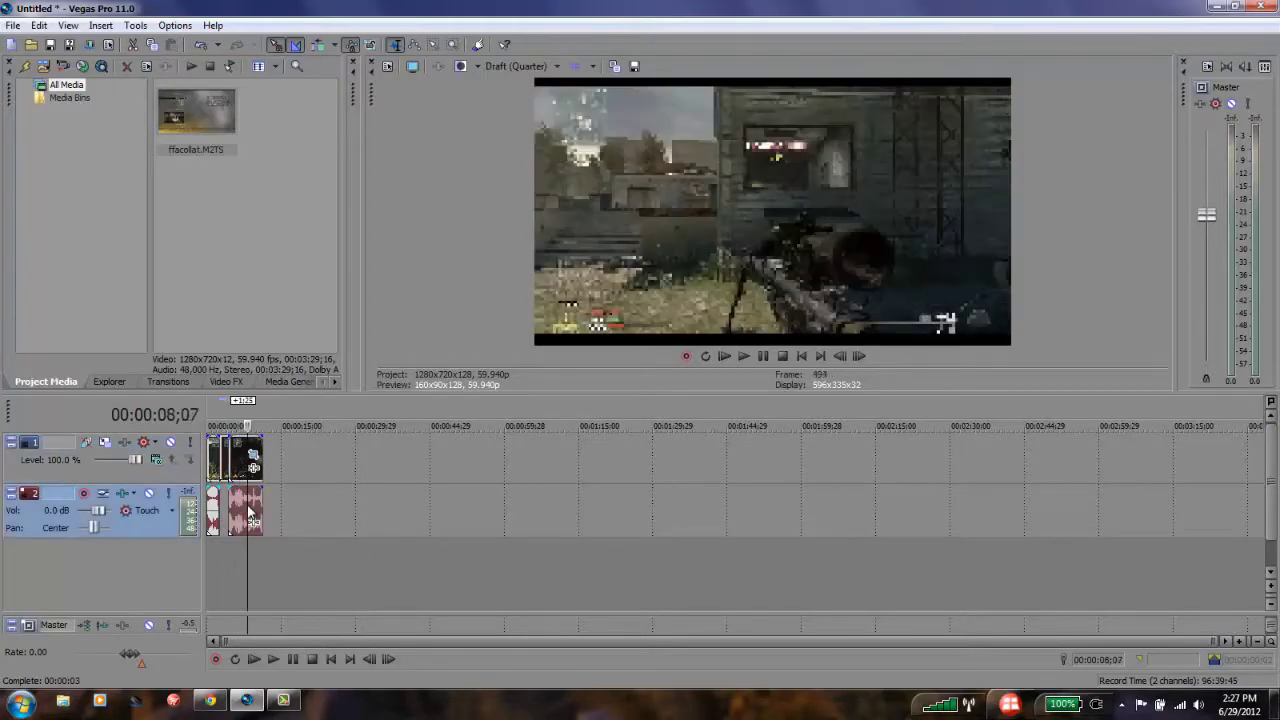
{"action": "key", "text": "Delete"}
{"action": "left_click", "coordinate": [215, 476]}
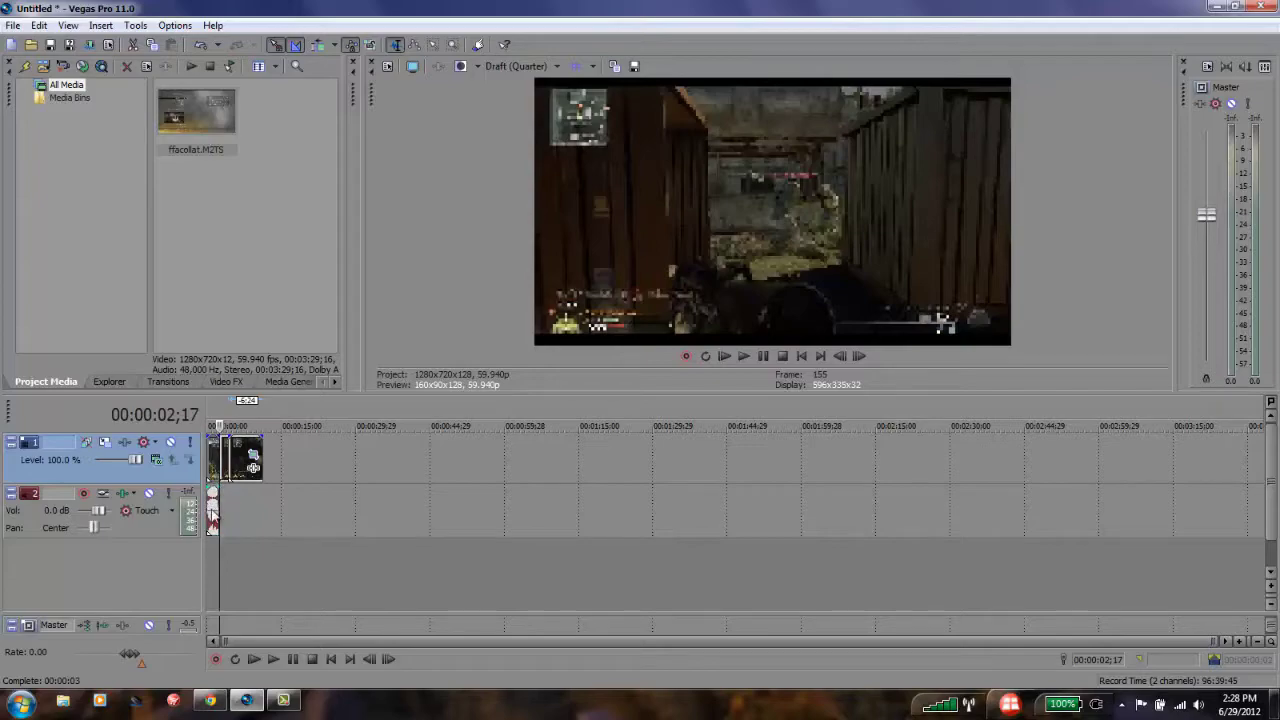
{"action": "left_click", "coordinate": [212, 515]}
{"action": "scroll", "coordinate": [212, 509], "scroll_direction": "up", "scroll_amount": 5}
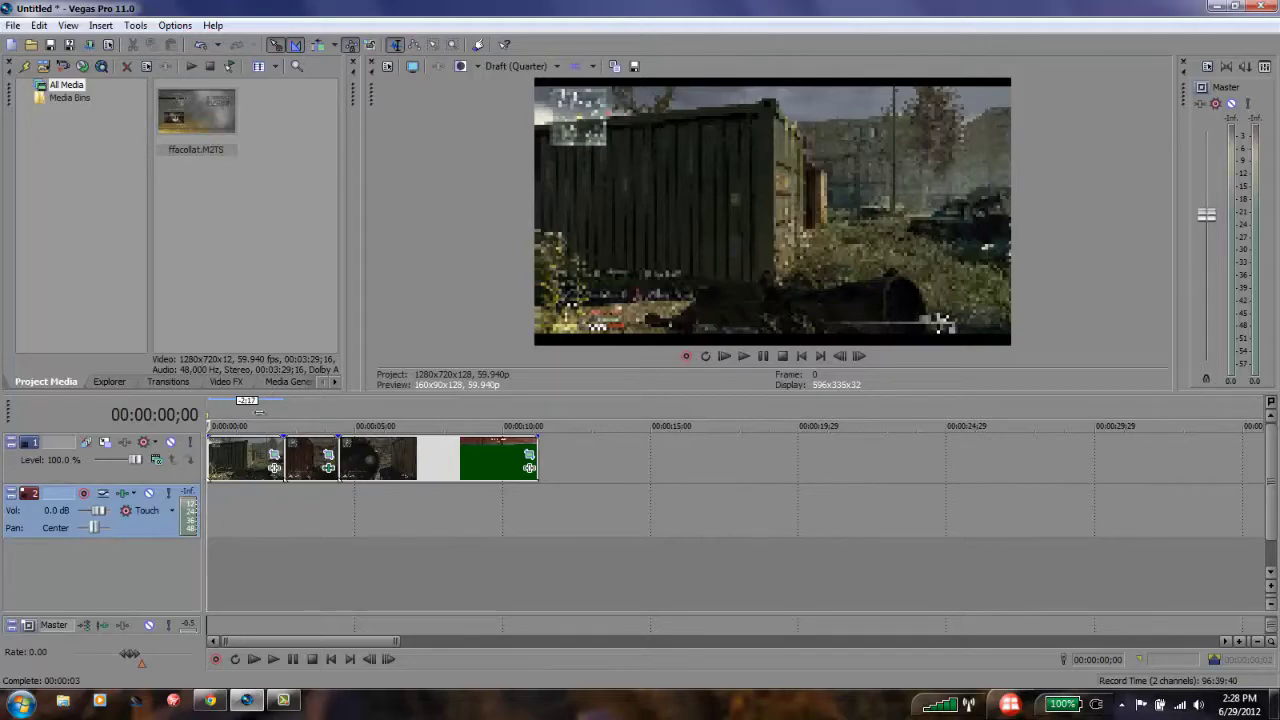
Set a loop region over the whole sequence and switch preview quality to Best Full.
{"action": "left_click_drag", "start_coordinate": [259, 411], "coordinate": [428, 408]}
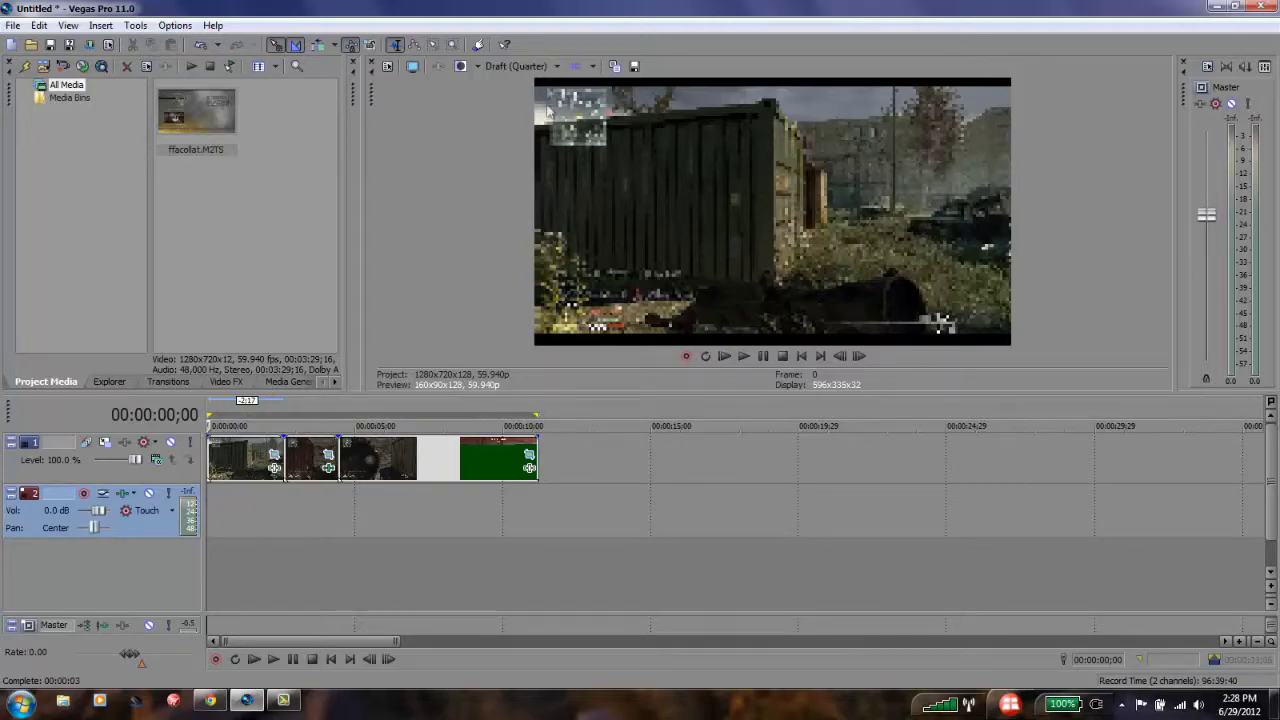
{"action": "left_click", "coordinate": [518, 66]}
{"action": "mouse_move", "coordinate": [535, 133]}
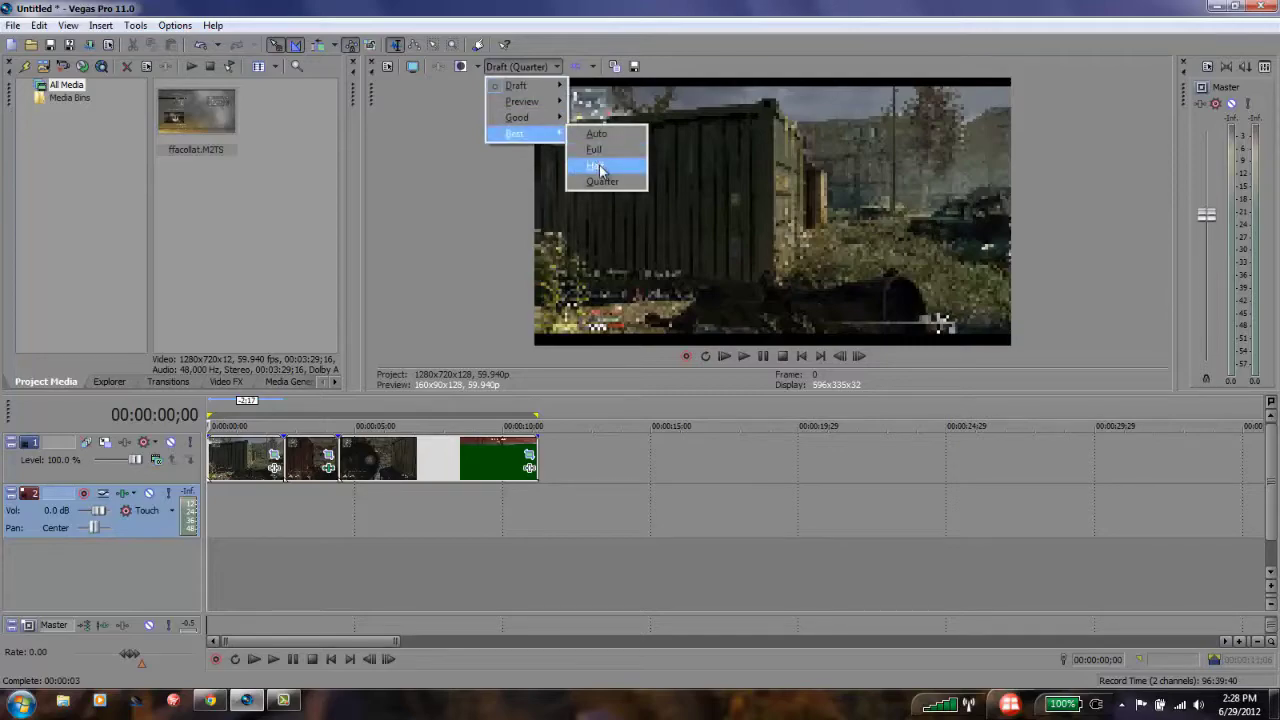
{"action": "left_click", "coordinate": [593, 148]}
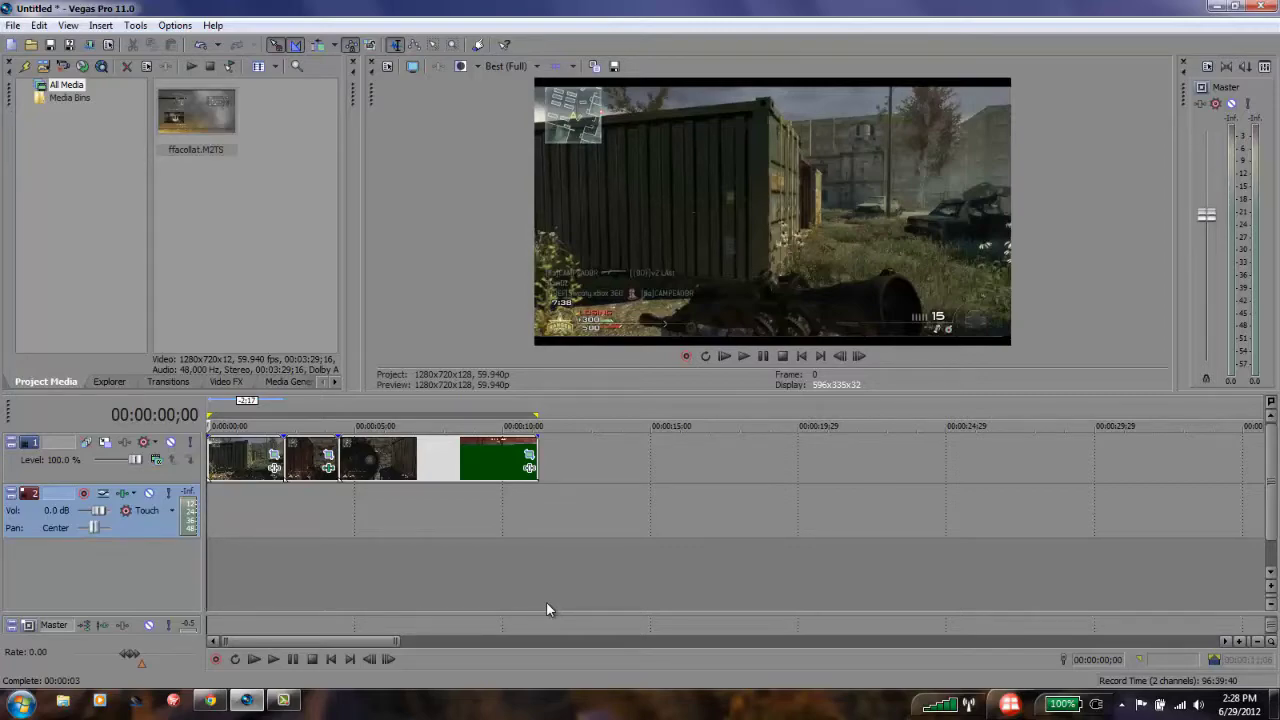
In Chrome, go to My Channel on YouTube and pause the featured video.
{"action": "left_click", "coordinate": [209, 700]}
{"action": "left_click", "coordinate": [970, 100]}
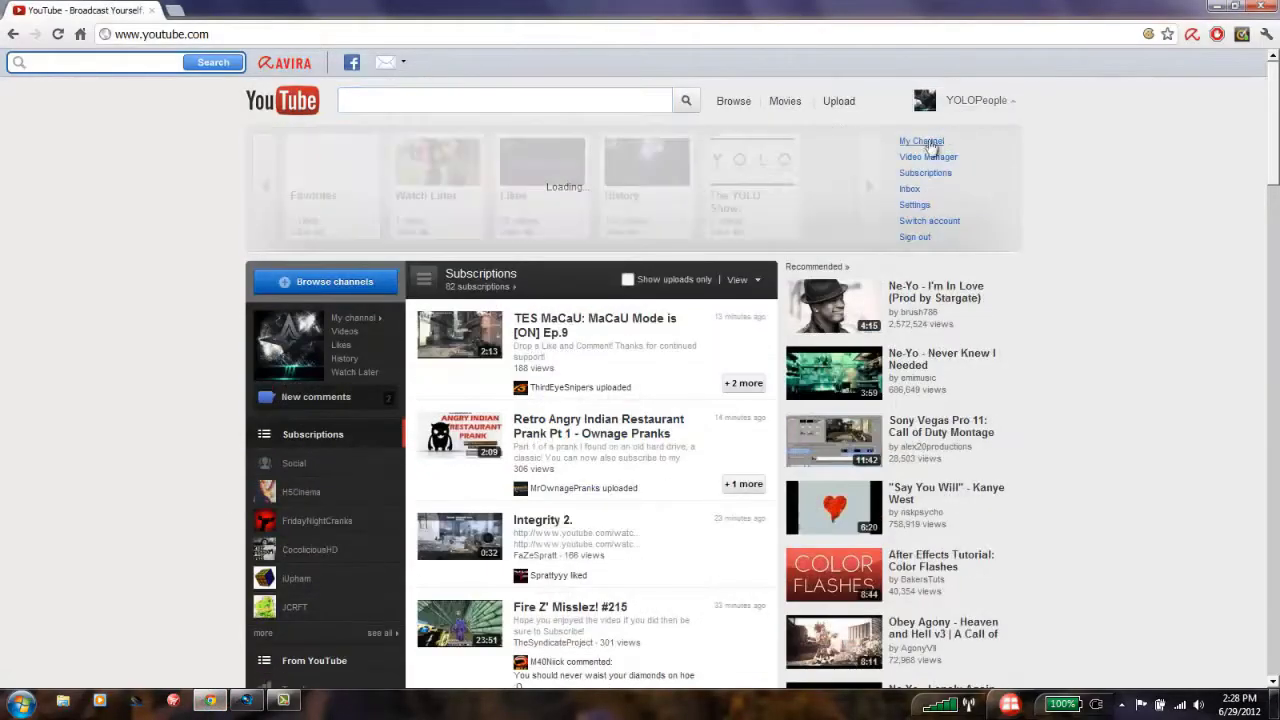
{"action": "left_click", "coordinate": [928, 143]}
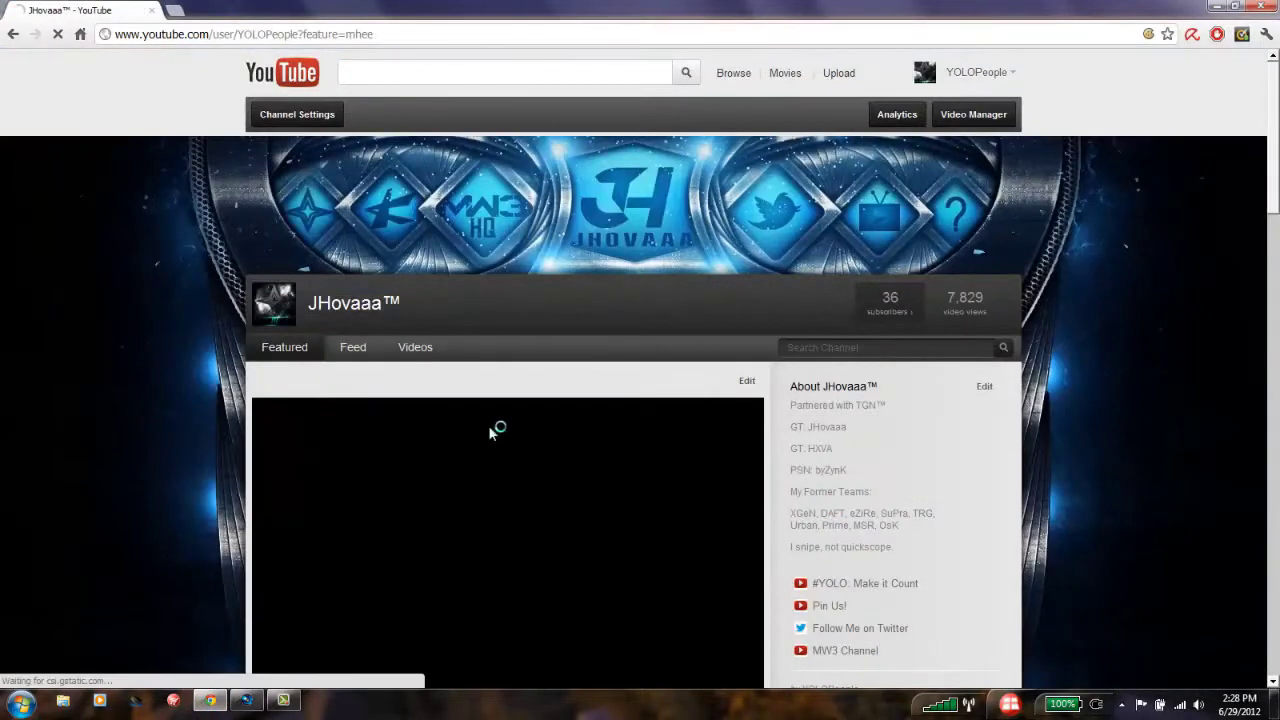
{"action": "scroll", "coordinate": [543, 288], "scroll_direction": "down", "scroll_amount": 3}
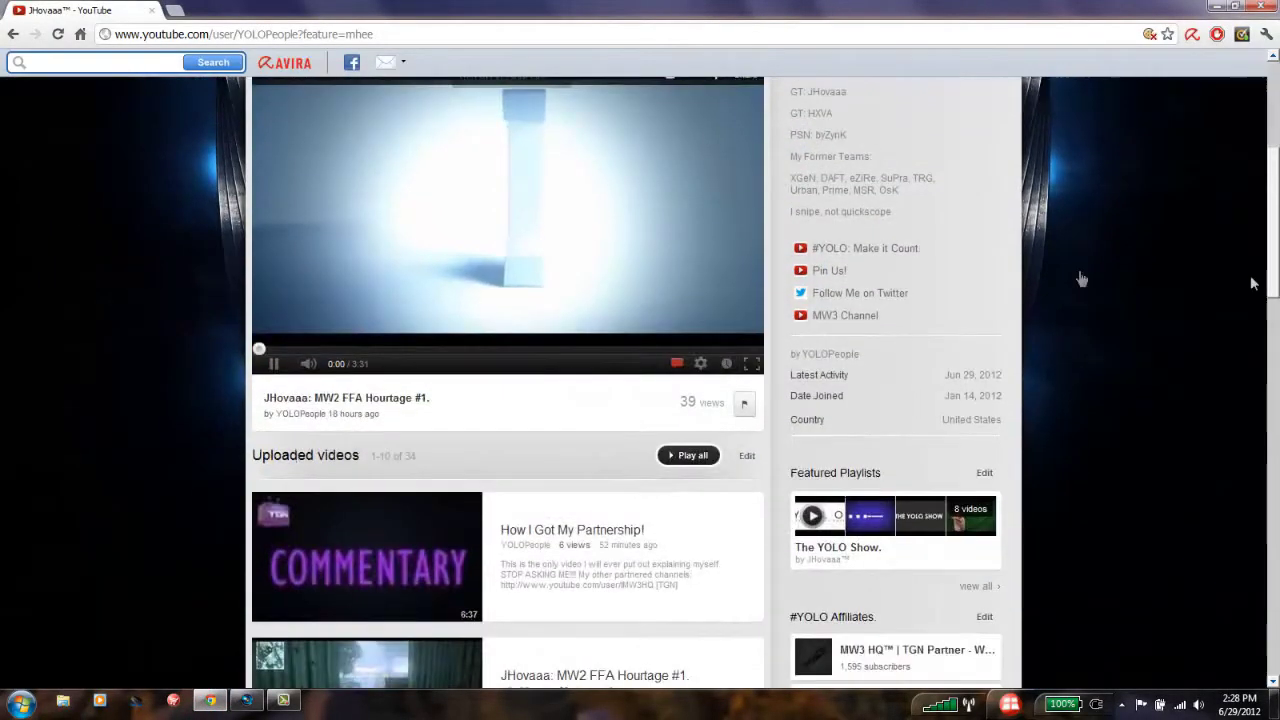
{"action": "left_click", "coordinate": [545, 285]}
{"action": "scroll", "coordinate": [963, 176], "scroll_direction": "up", "scroll_amount": 3}
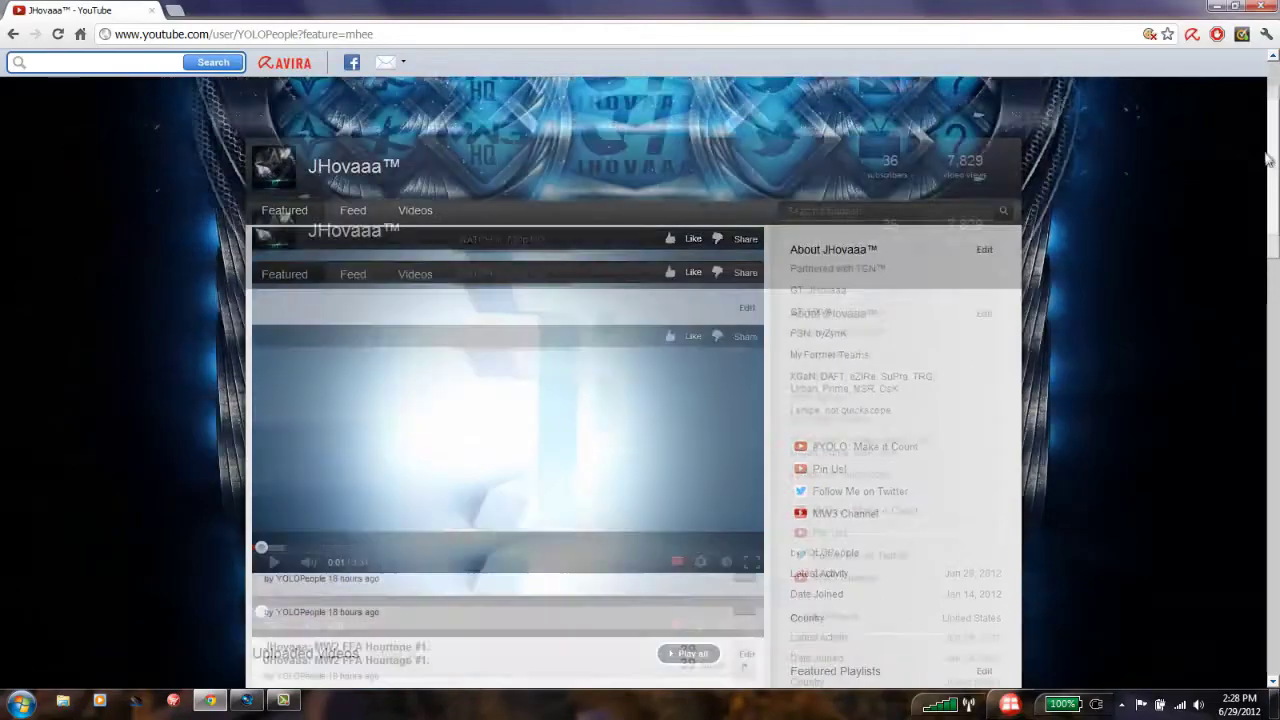
{"action": "left_click", "coordinate": [285, 700]}
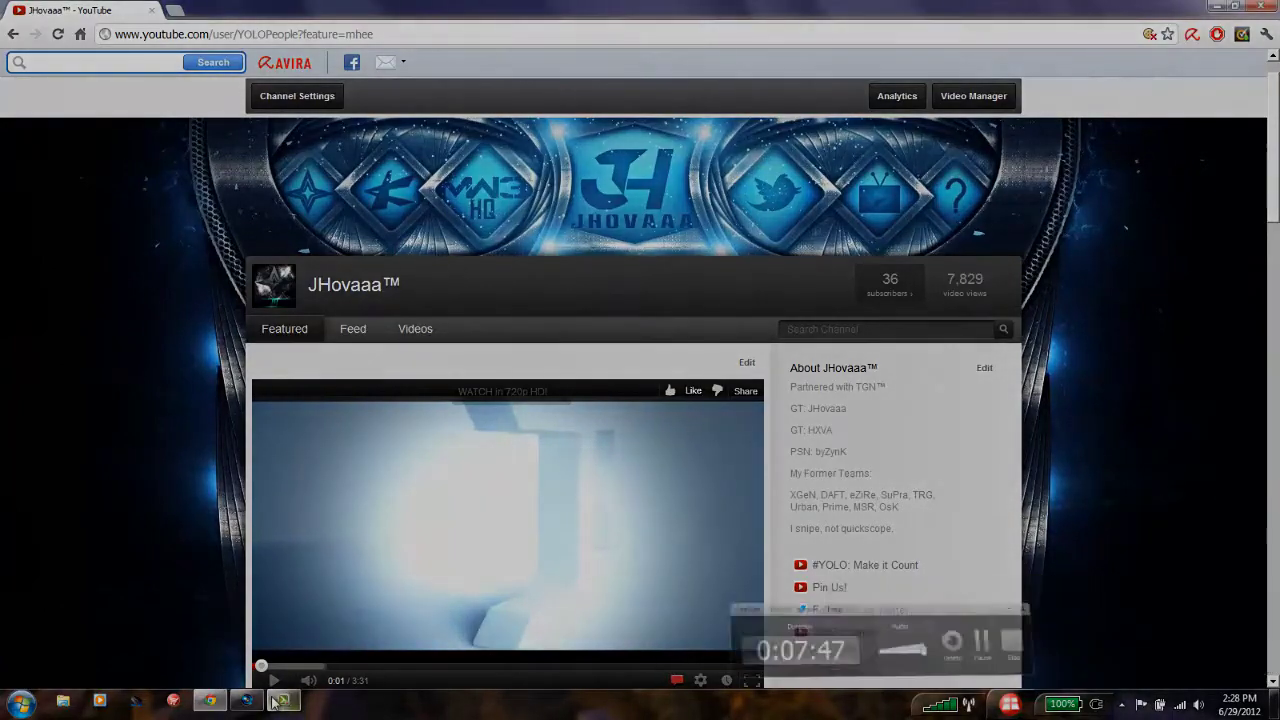